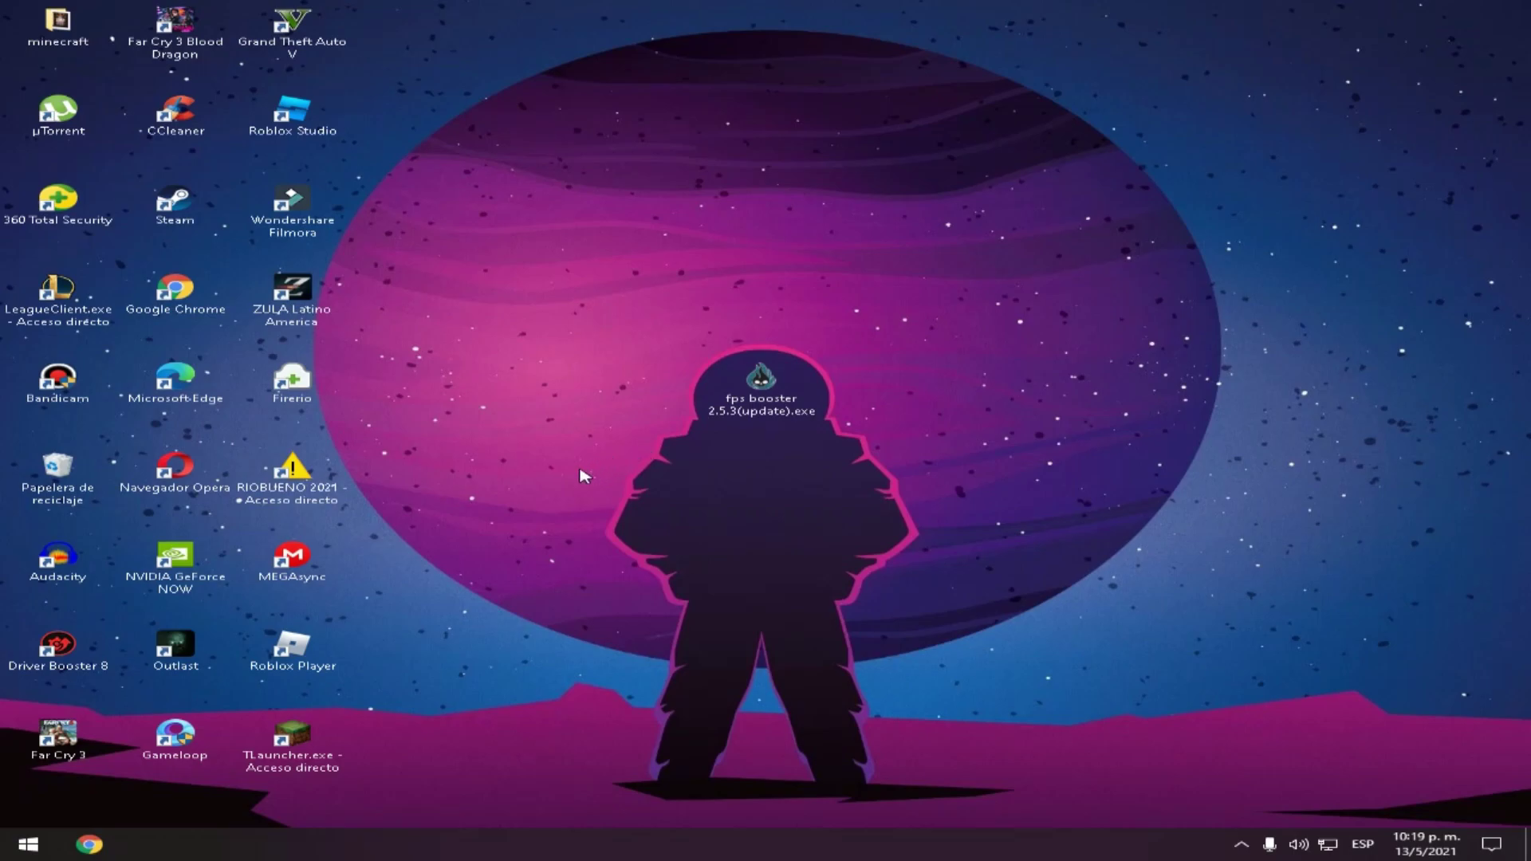
Search Windows Settings for "punto de restaura", open "Crear un punto de restauración", and leave only the System Properties dialog open.
left_click(3, 851)
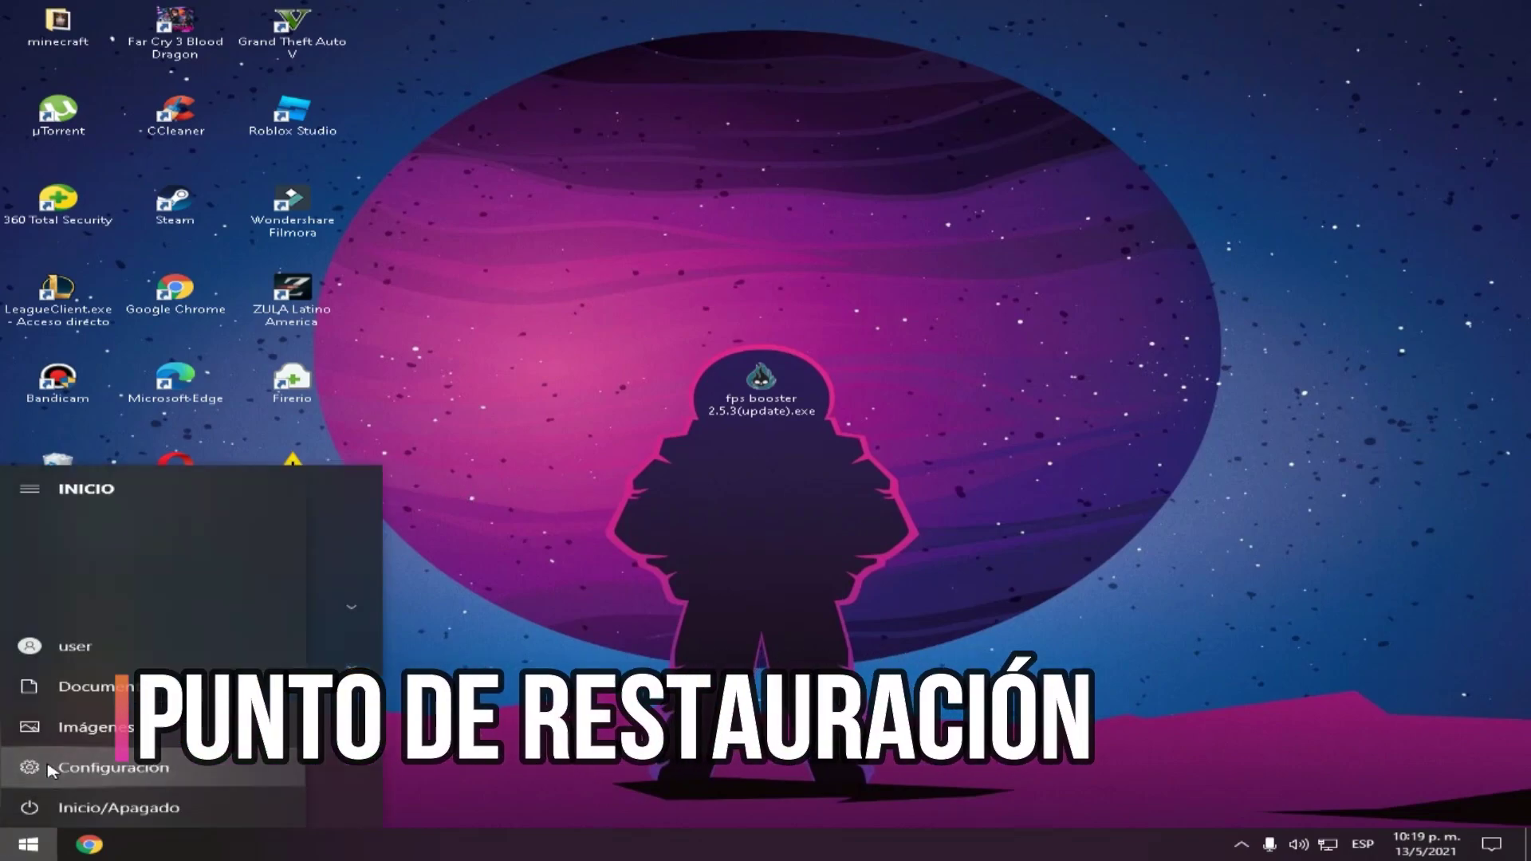
left_click(50, 769)
type("punto de res")
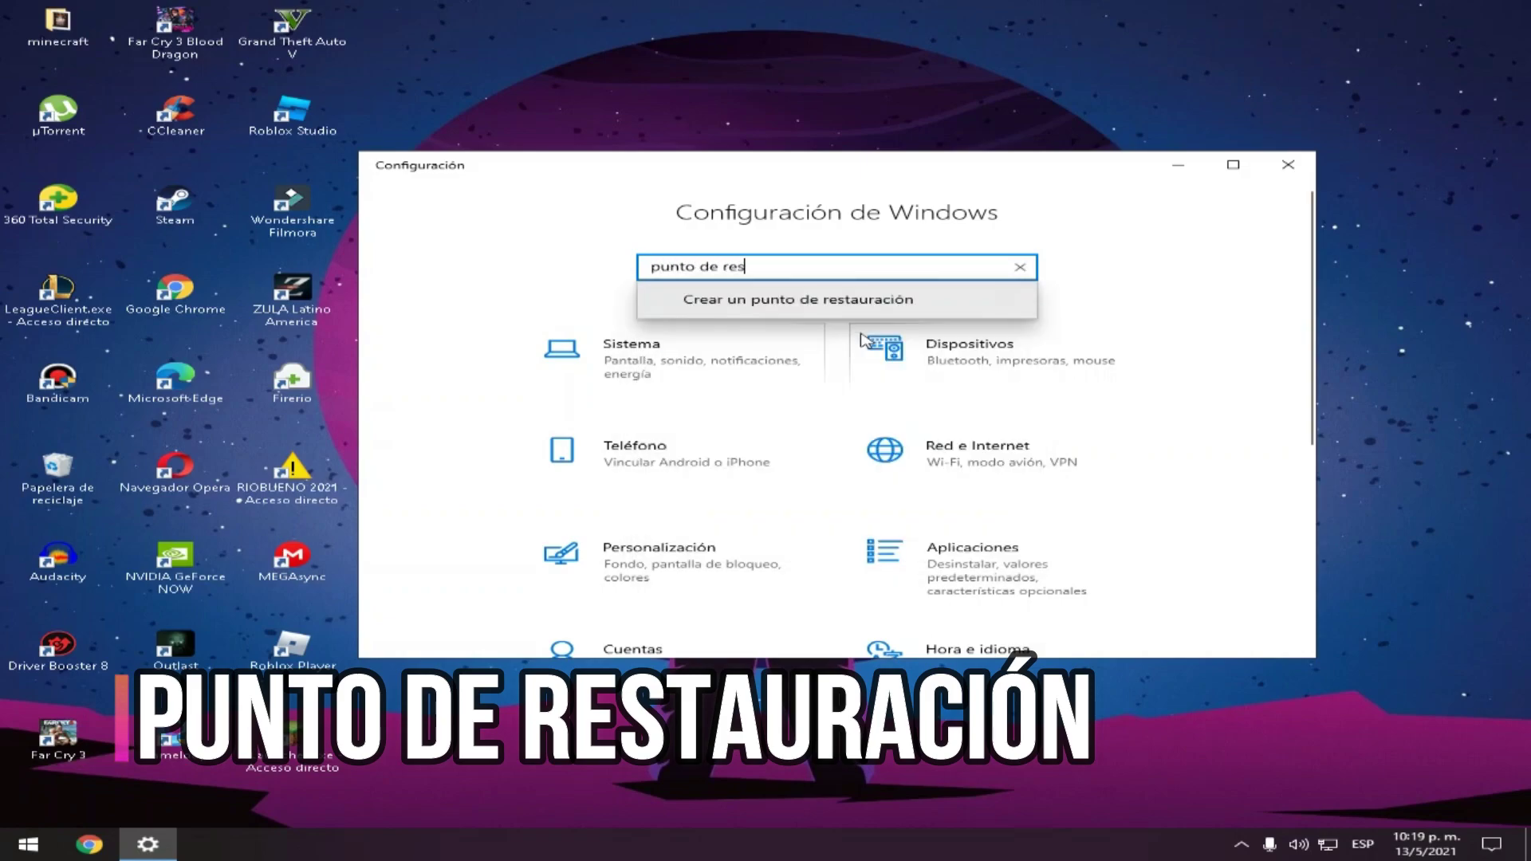
type("taura")
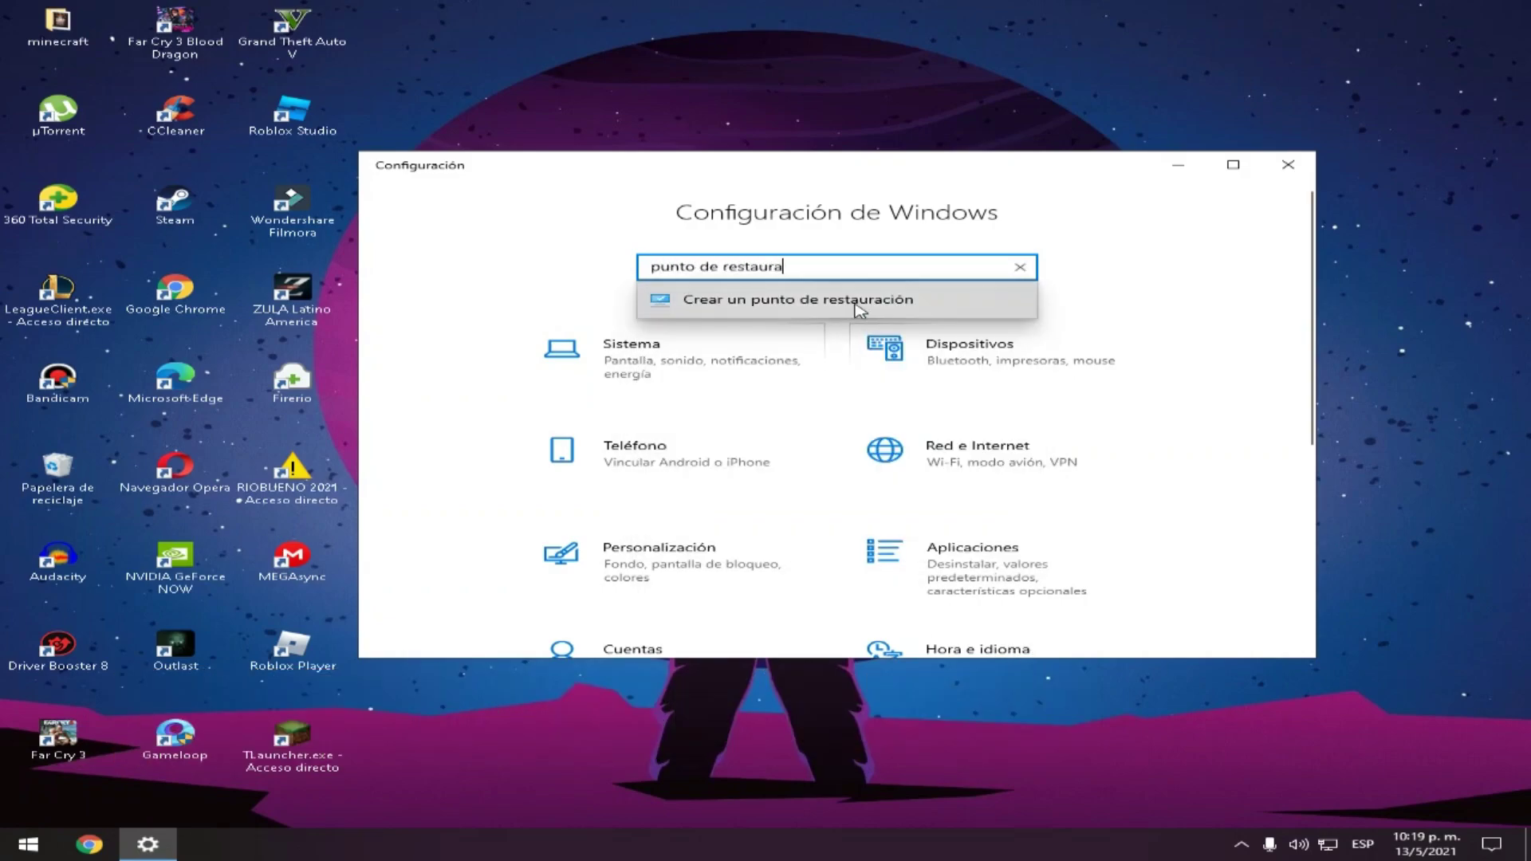
left_click(797, 300)
left_click(1274, 177)
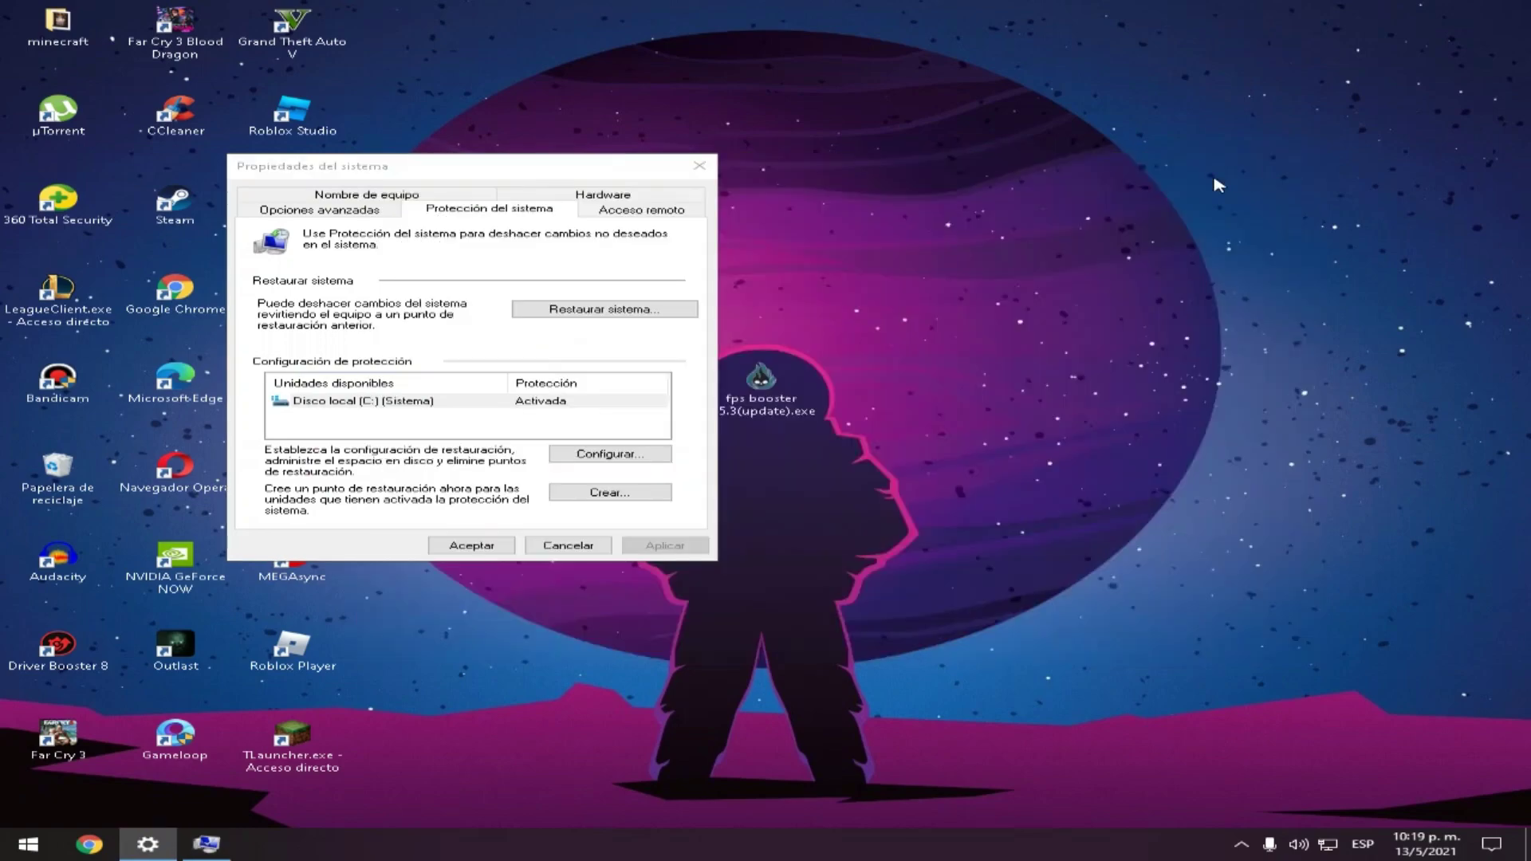
left_click_drag(596, 181, 900, 177)
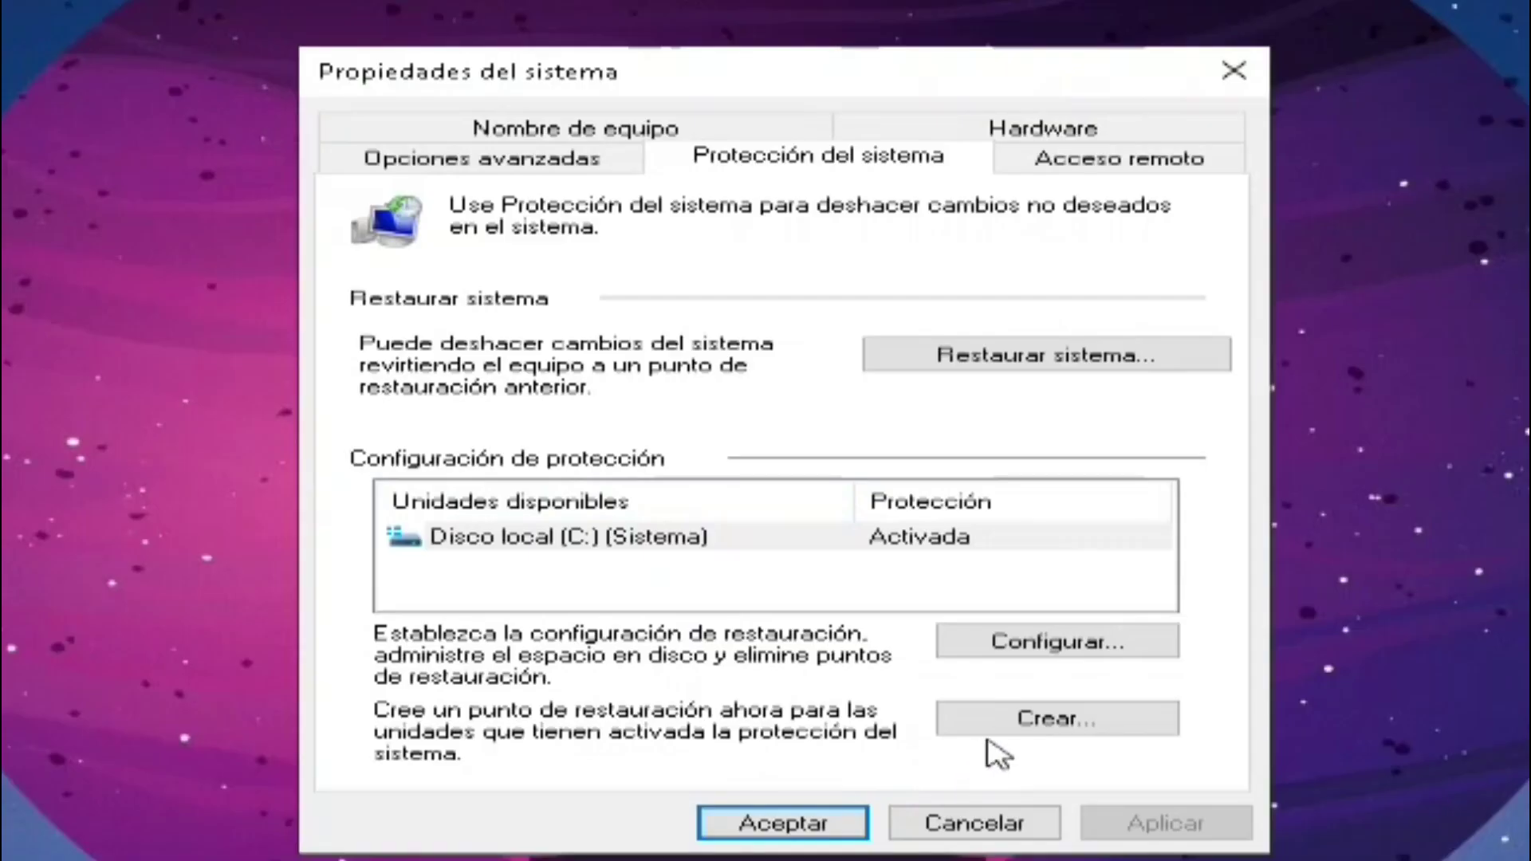
Create a system restore point described as "antes" and close System Properties once it is done.
left_click(887, 489)
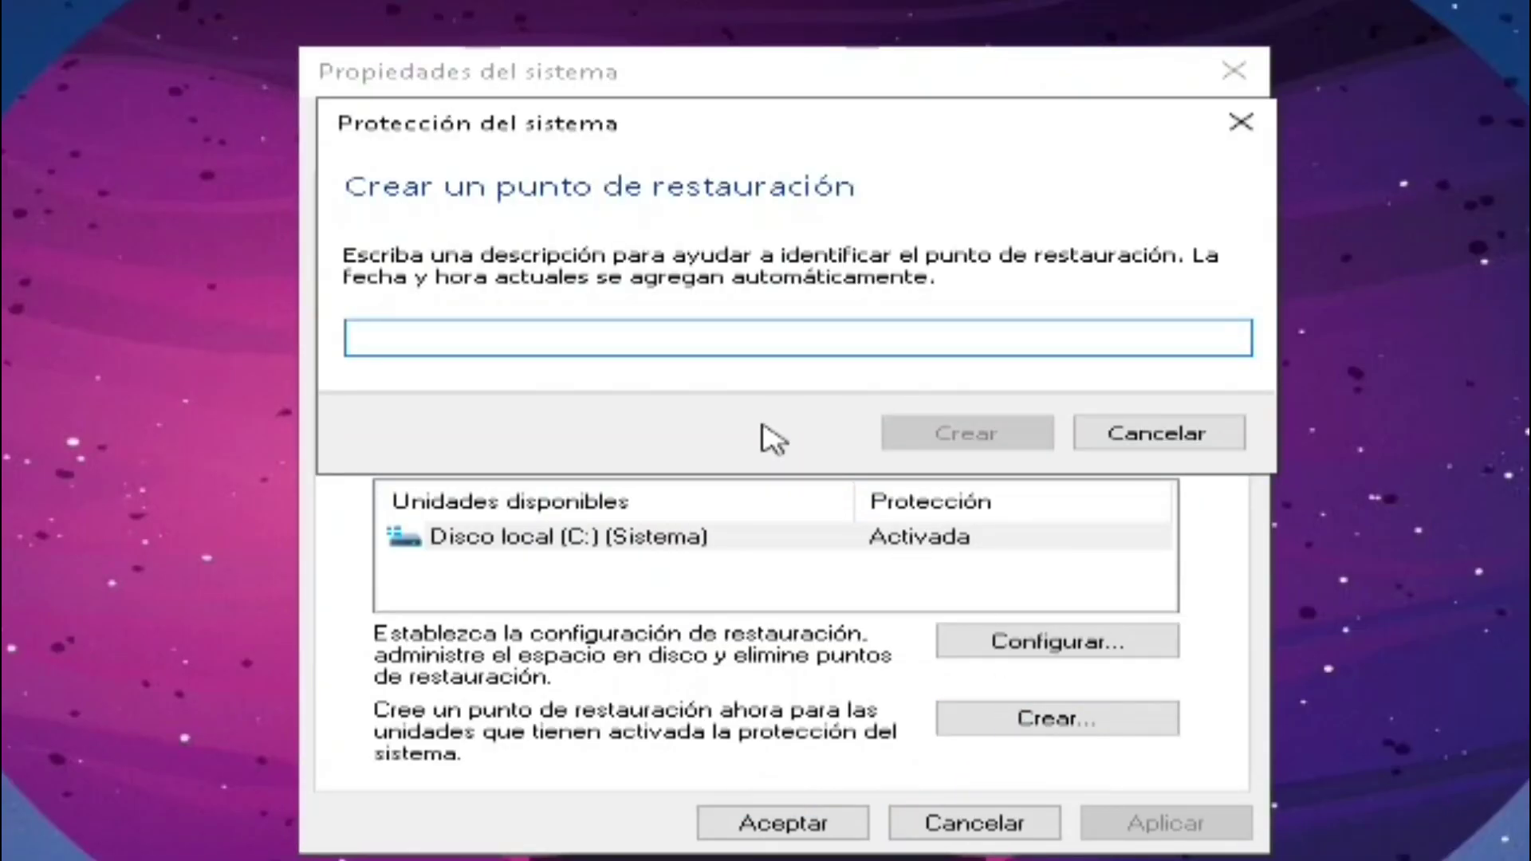
type("antes")
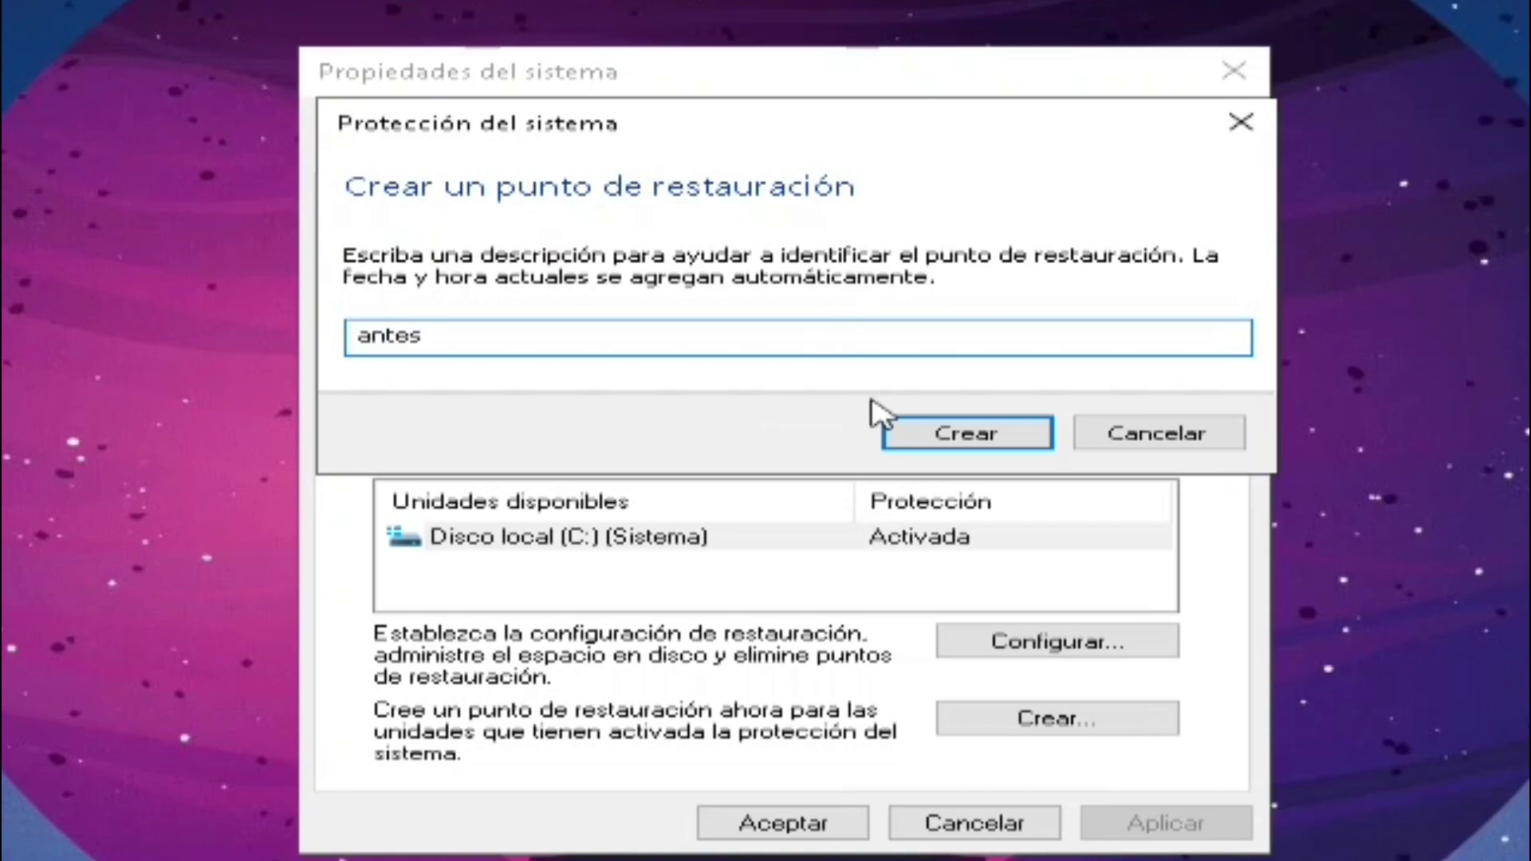
left_click(961, 435)
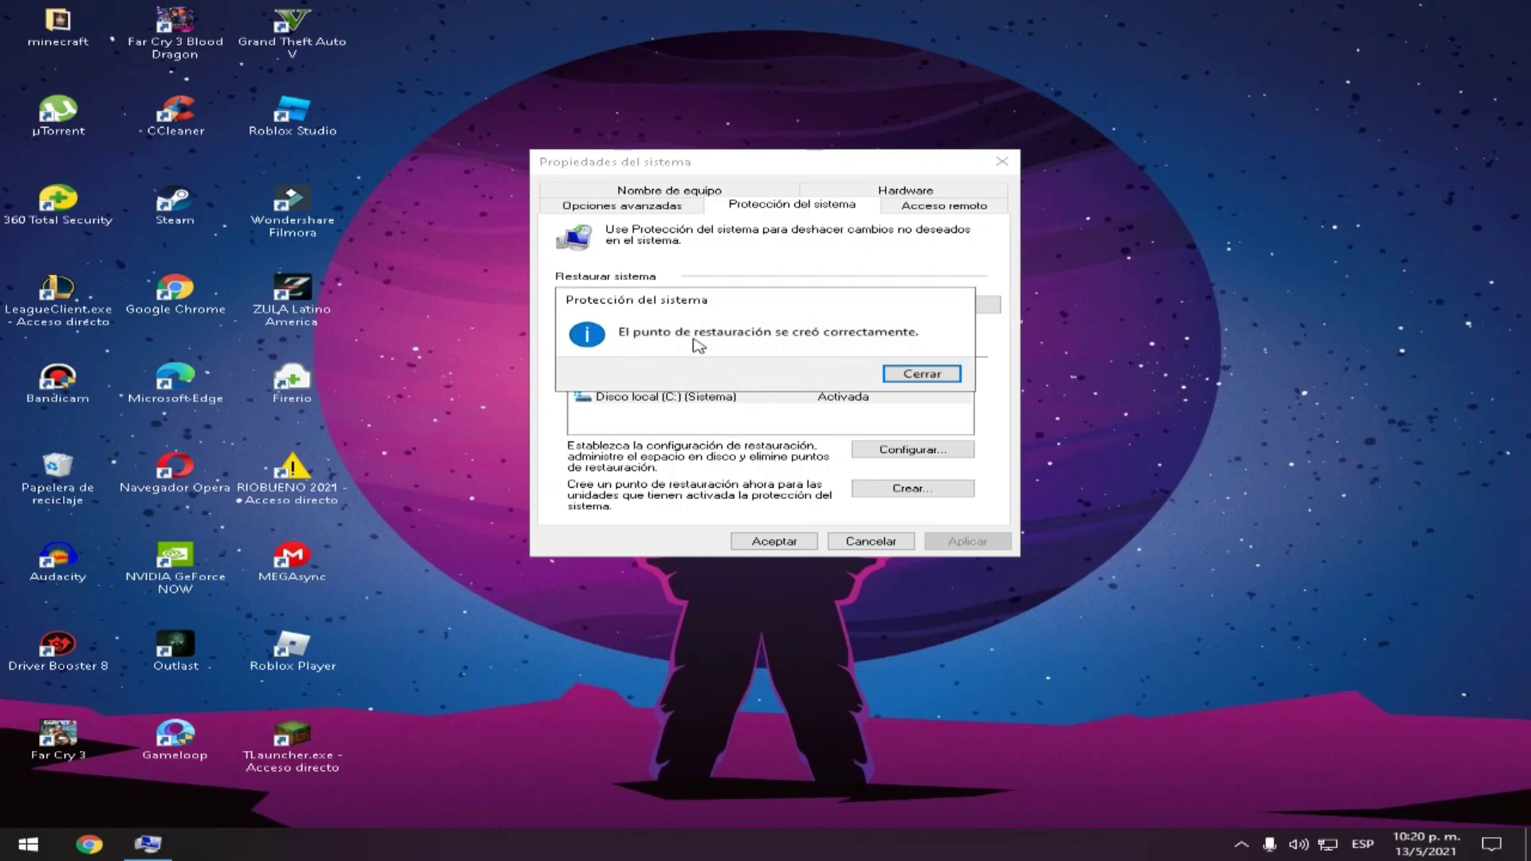
left_click(923, 375)
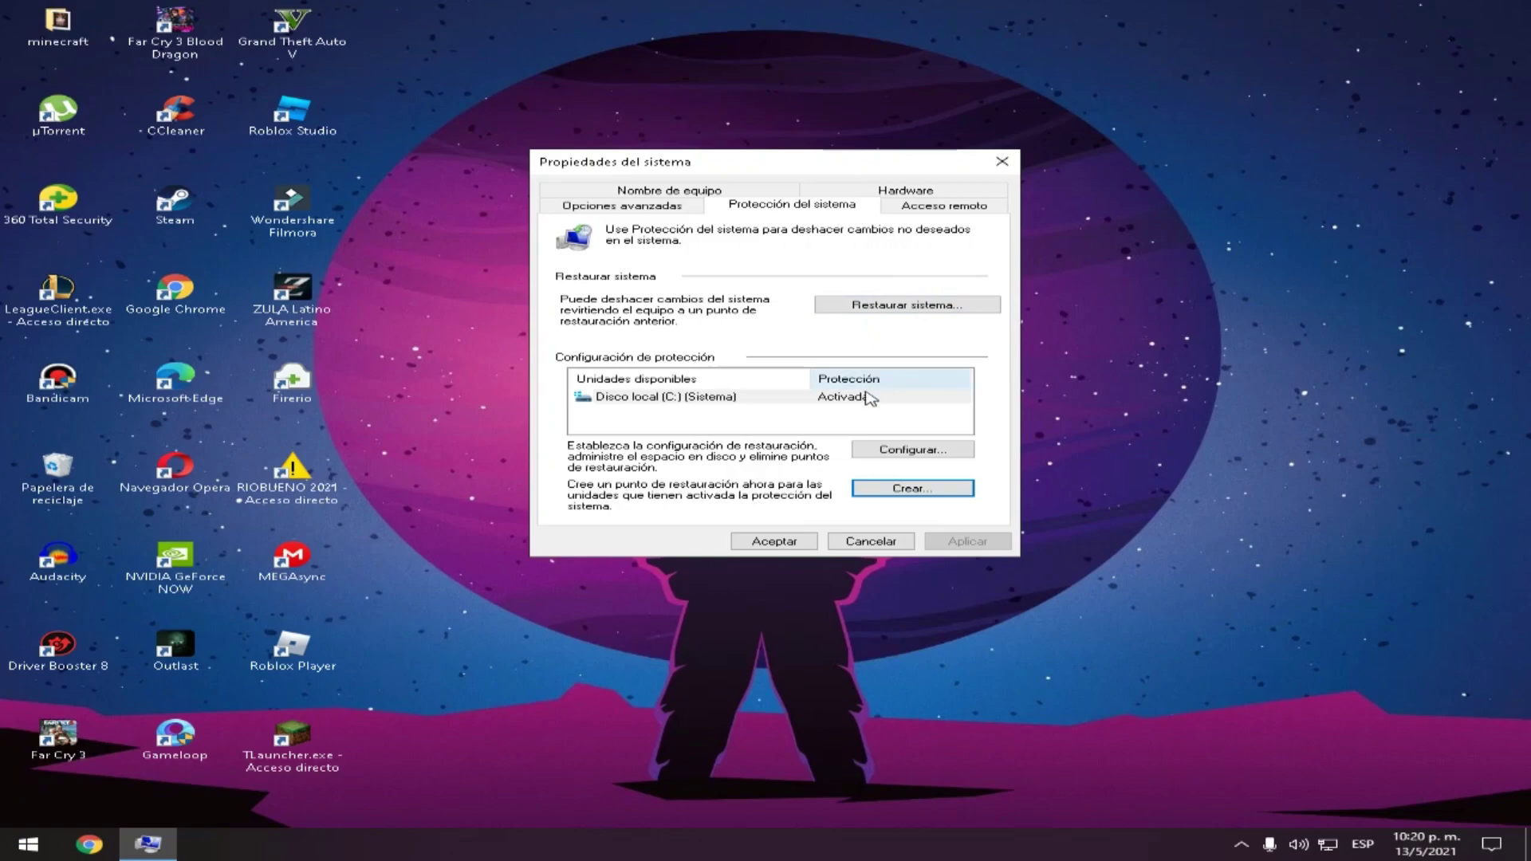
left_click(782, 543)
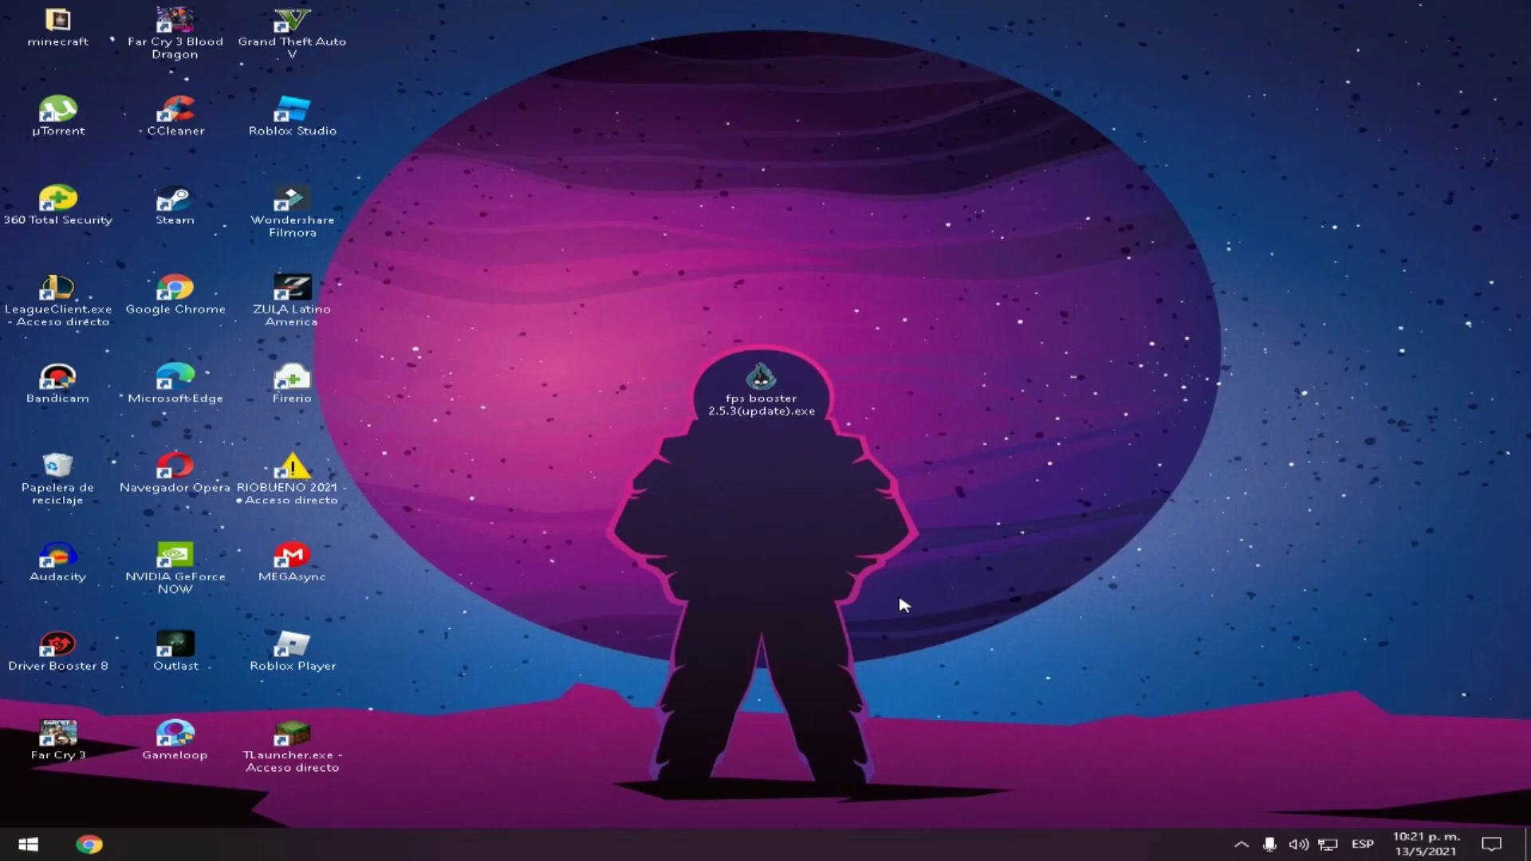
Launch "fps booster 2.5.3(update).exe" from the desktop and activate its GameBoost HD function.
double_click(757, 383)
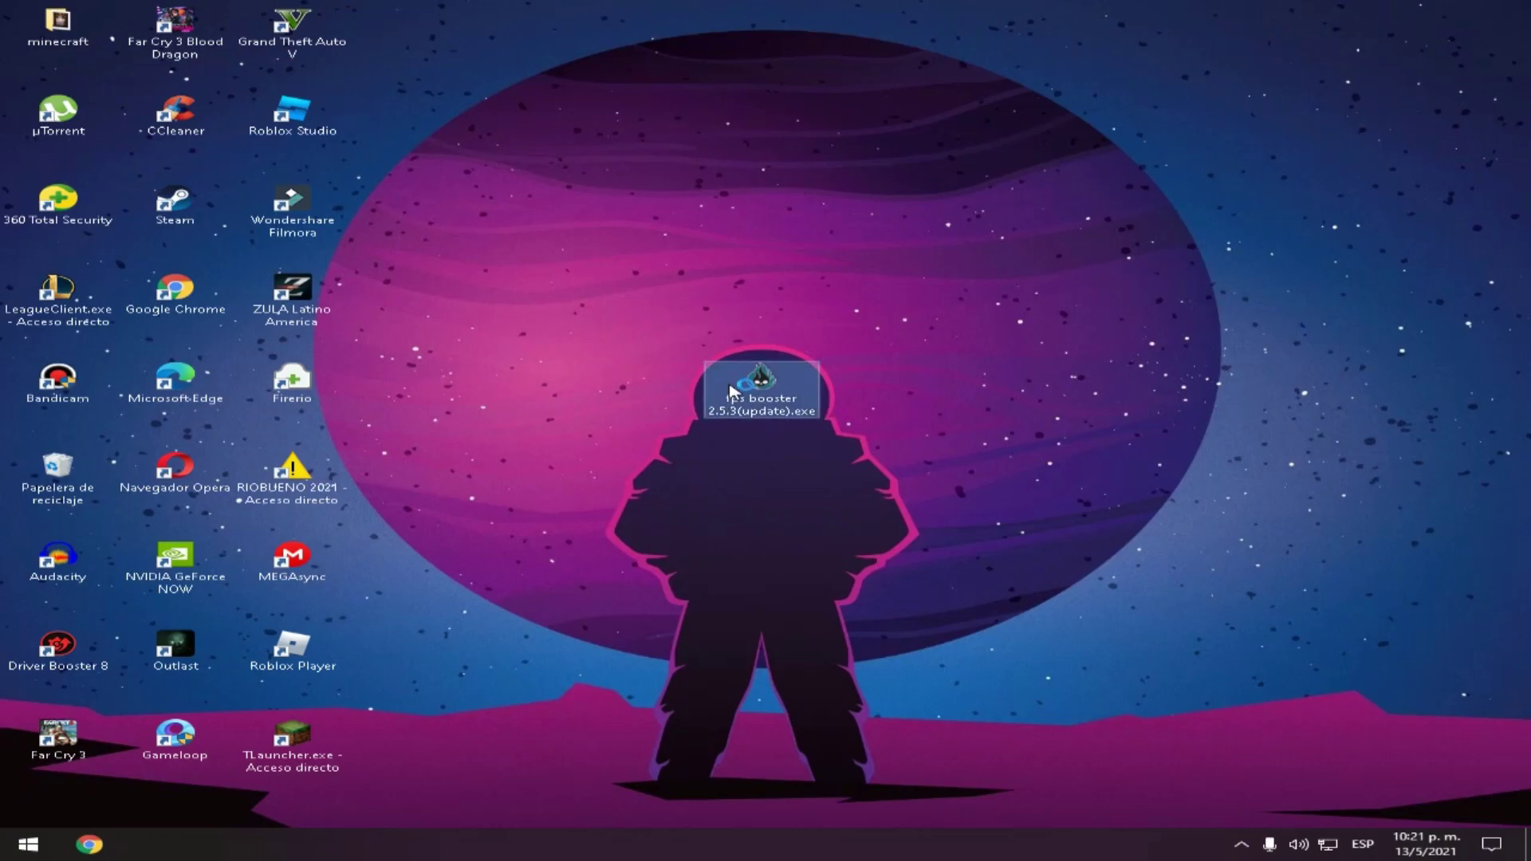
left_click_drag(933, 466, 924, 576)
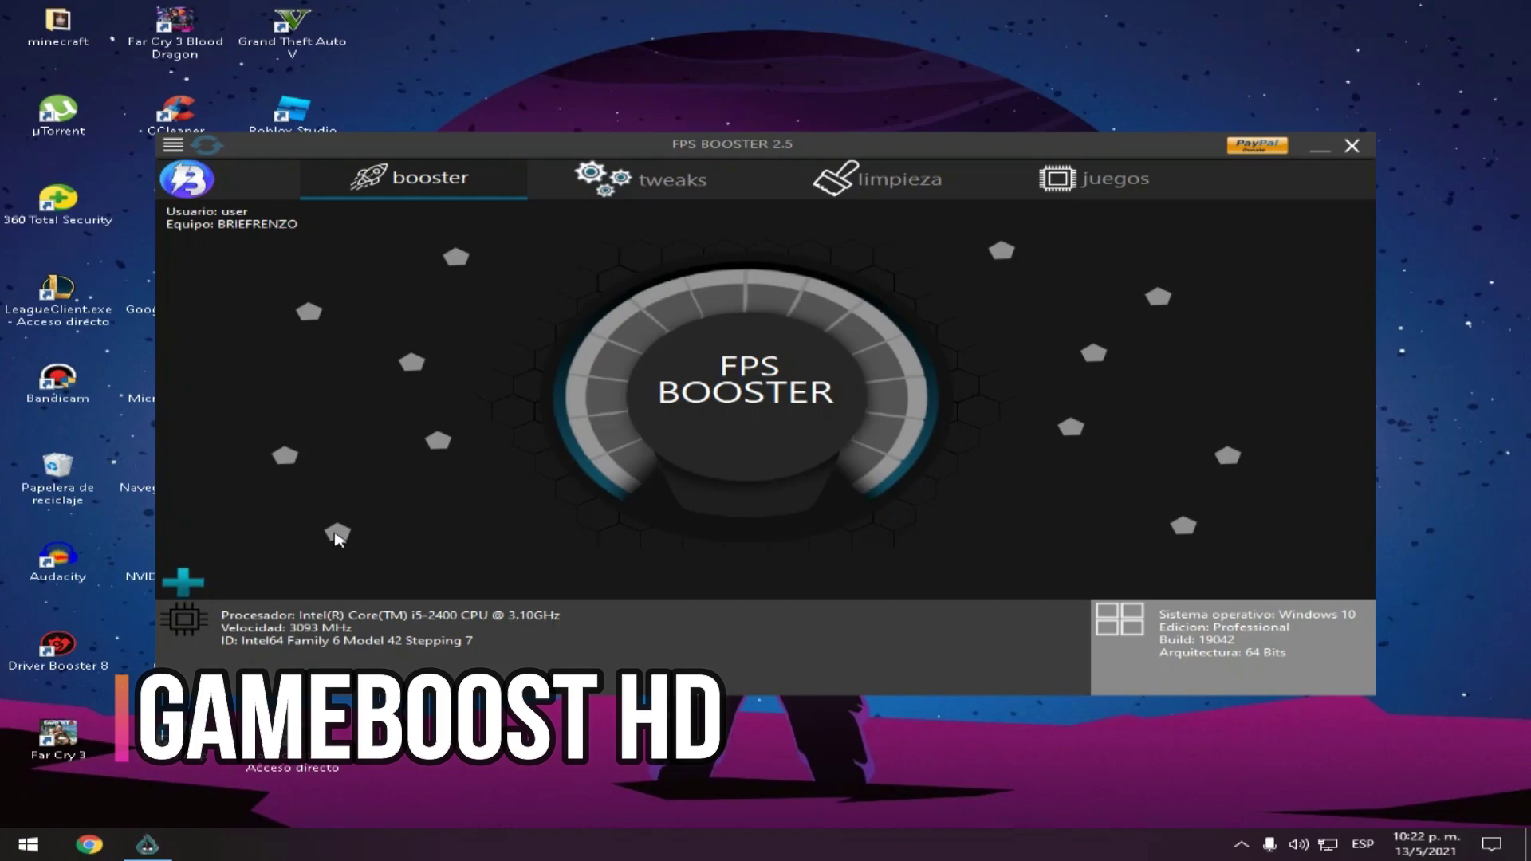
left_click(198, 580)
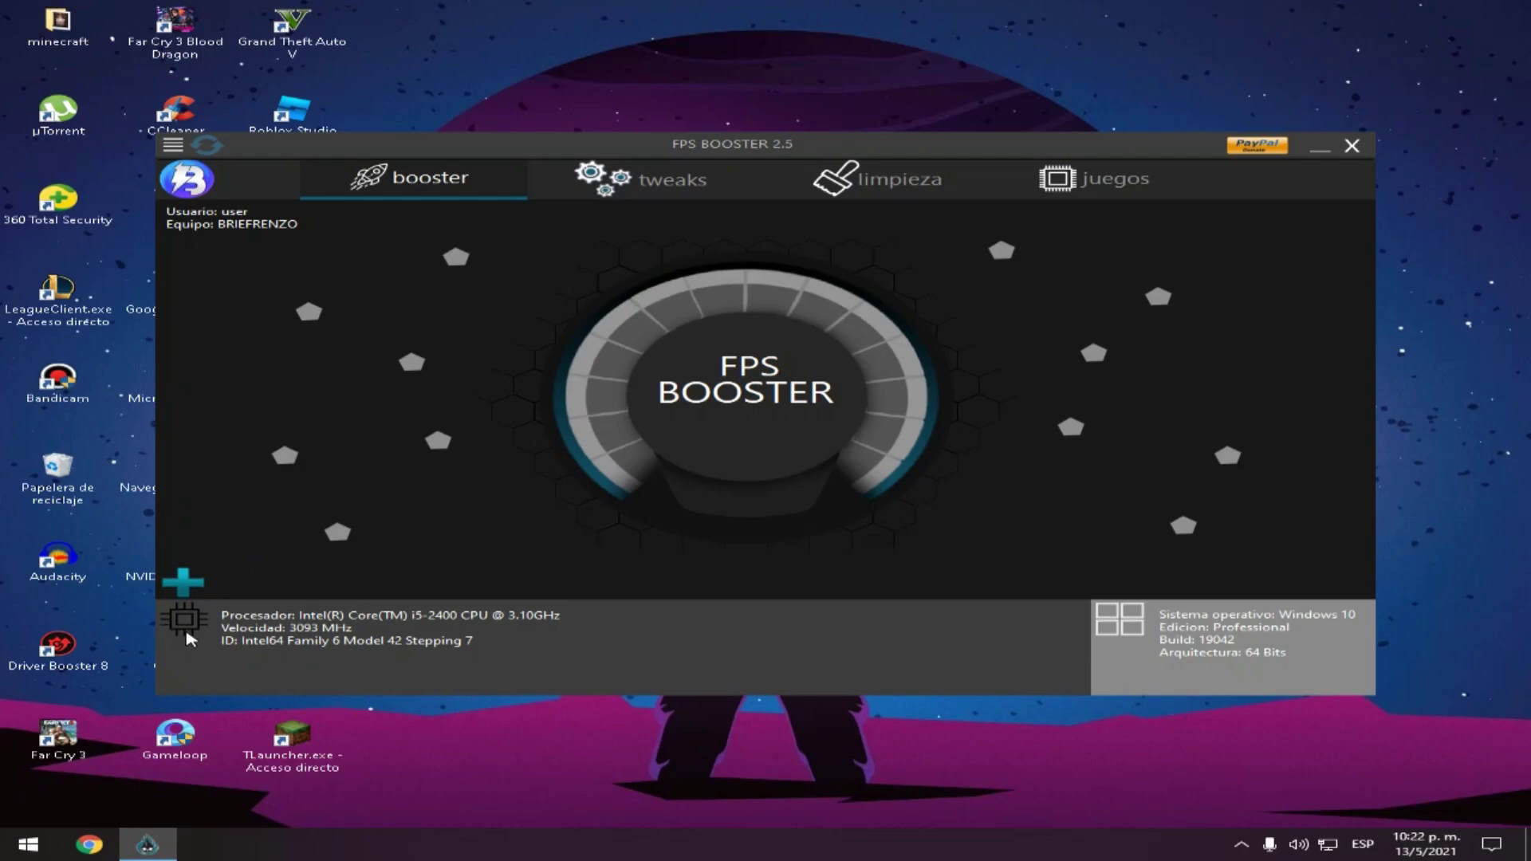
Locate the GameBoostHD process in Task Manager's process list, and close Task Manager.
right_click(399, 855)
left_click(463, 780)
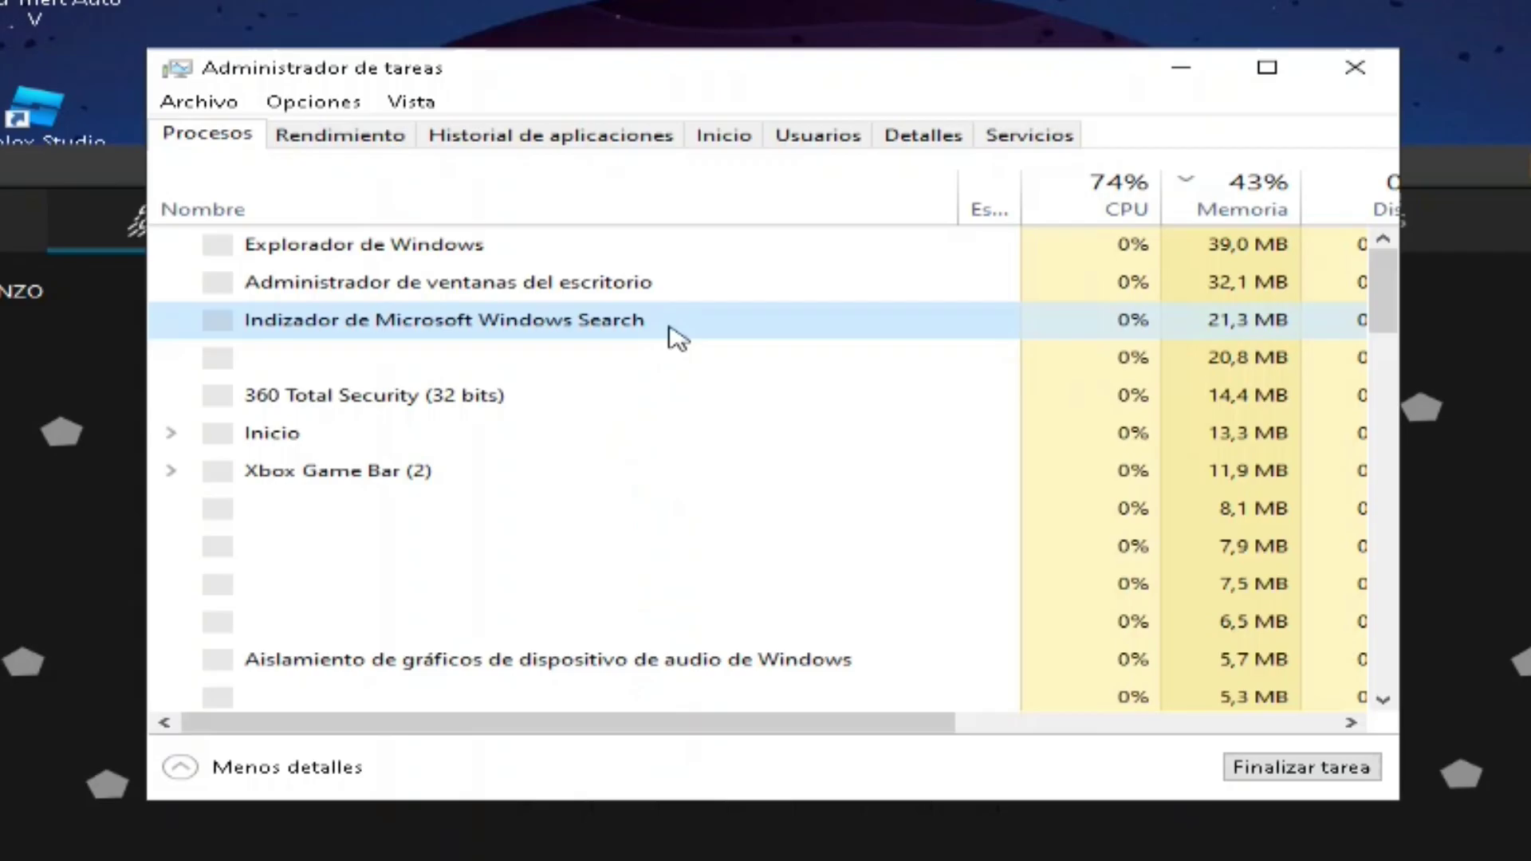
left_click(687, 250)
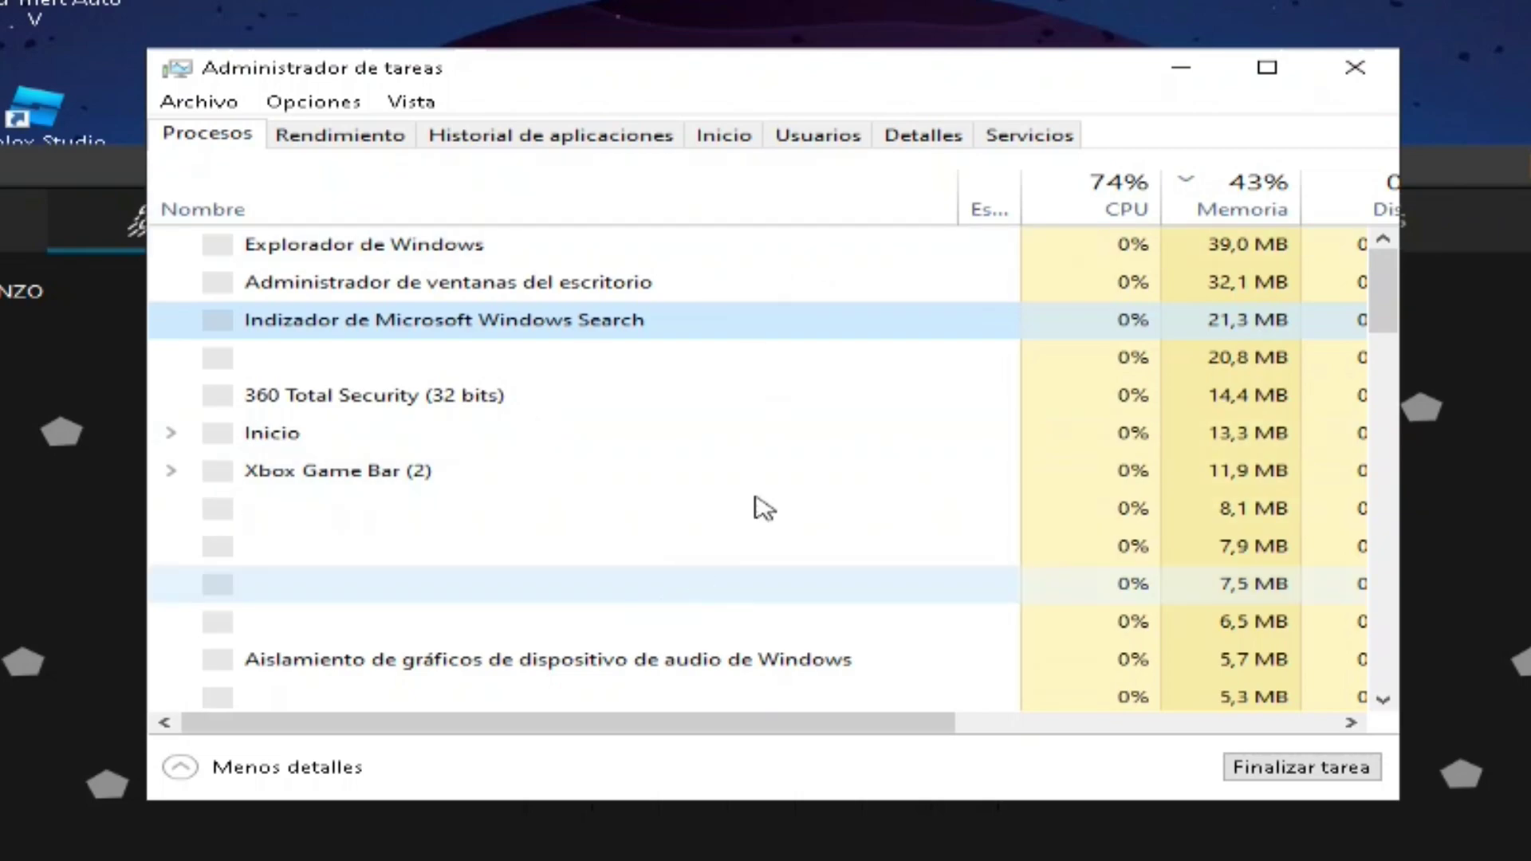
key("g")
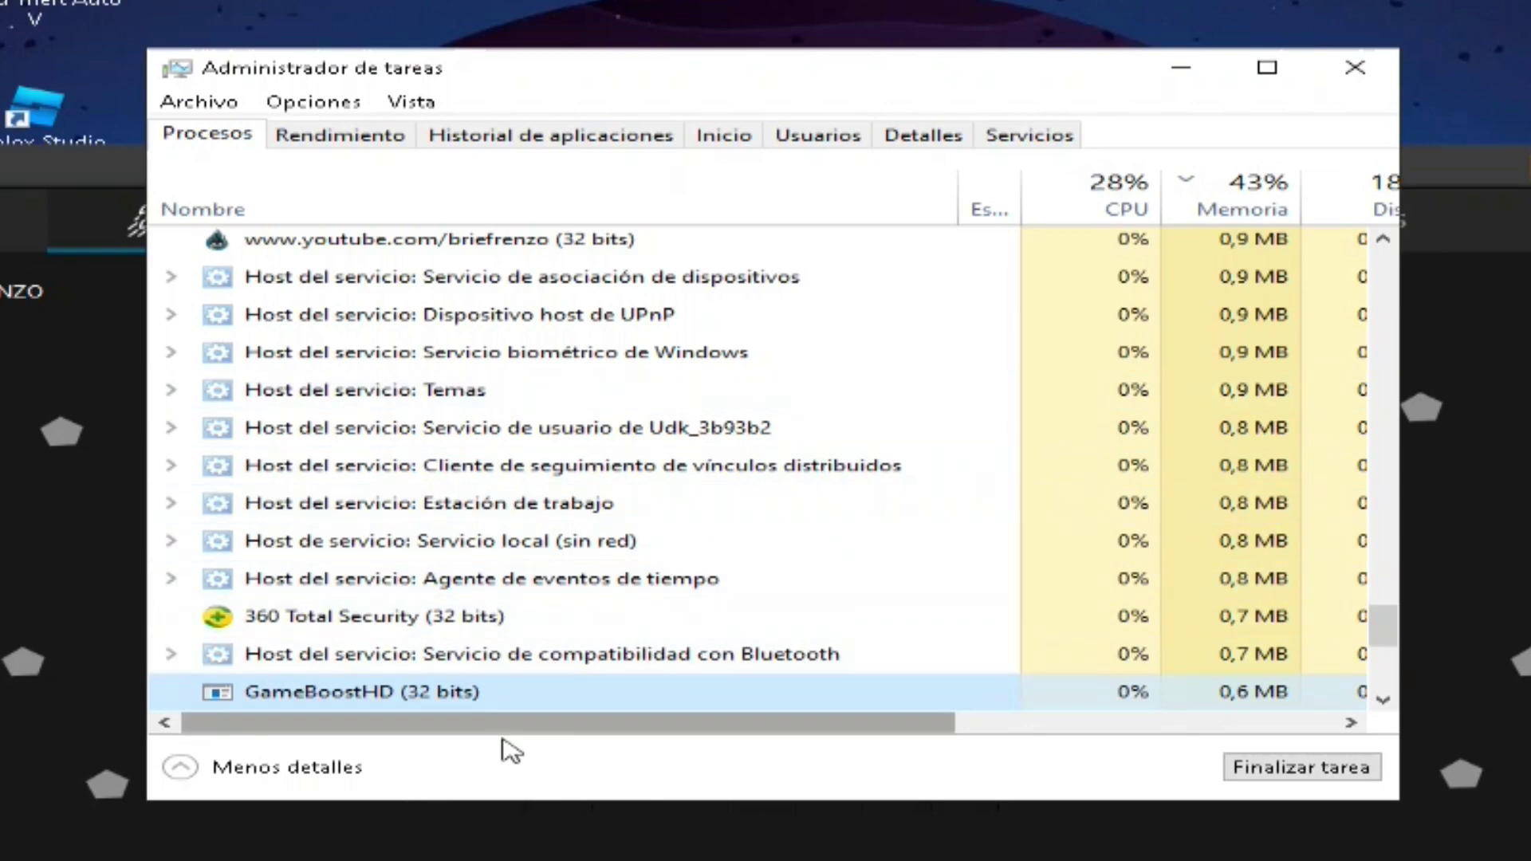
scroll(498, 690, "down", 1)
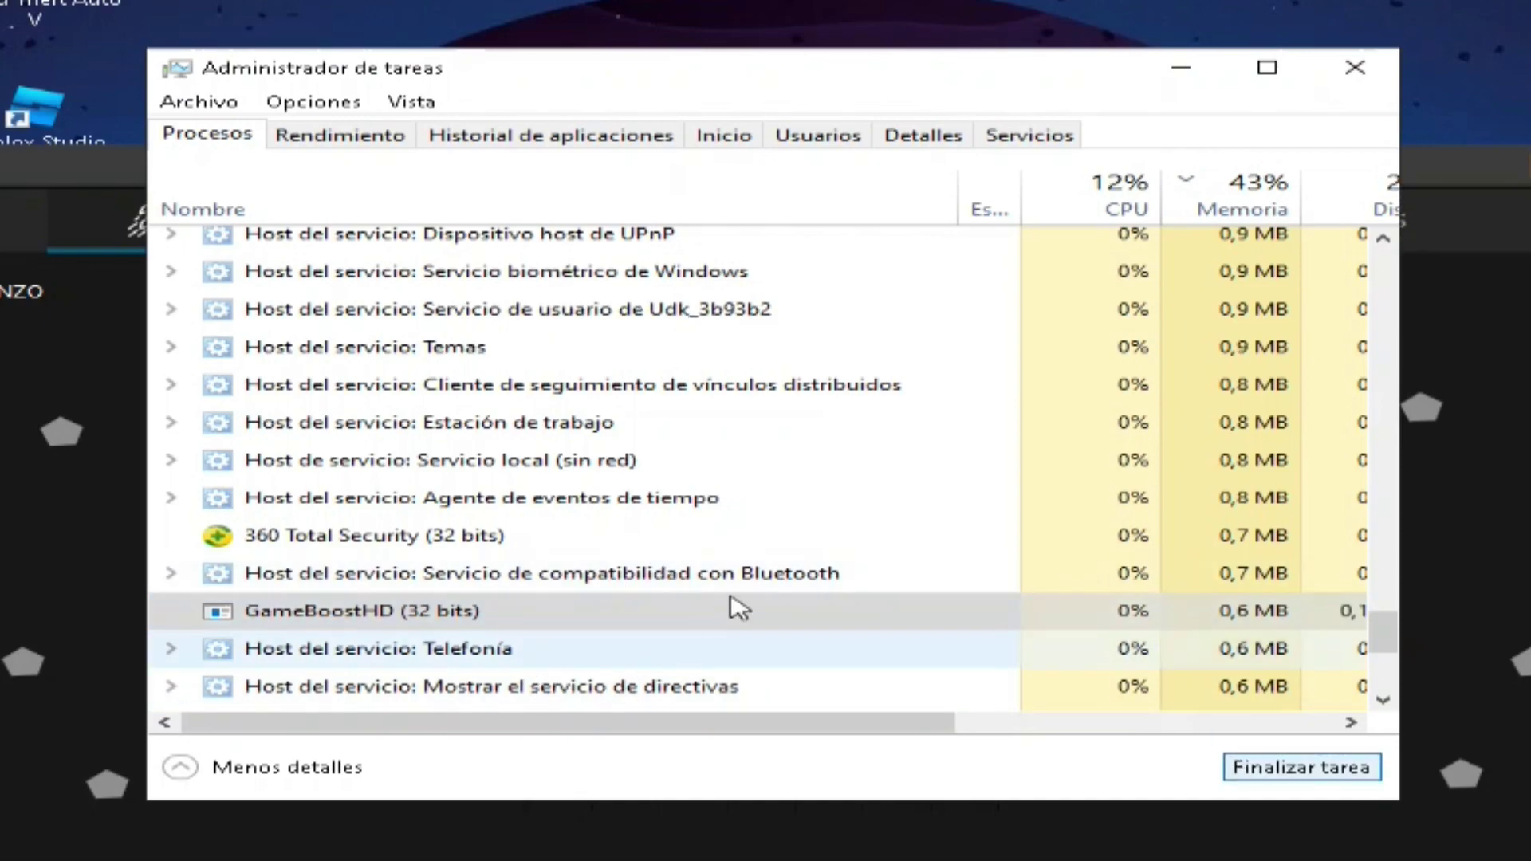
left_click(1356, 68)
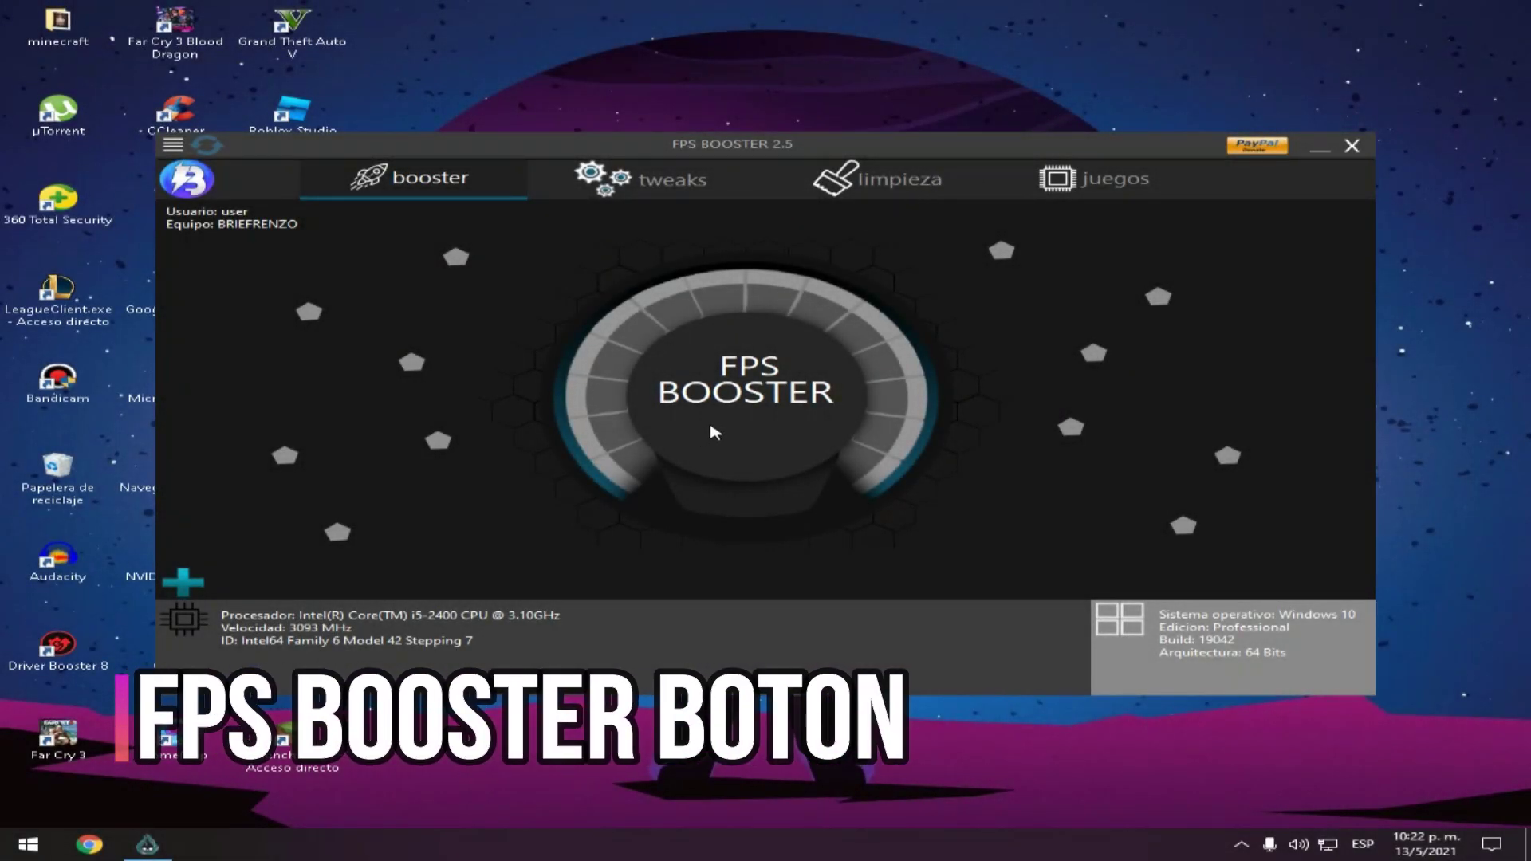
Run the main FPS BOOSTER optimization and dismiss its completion message.
left_click_drag(972, 152, 969, 147)
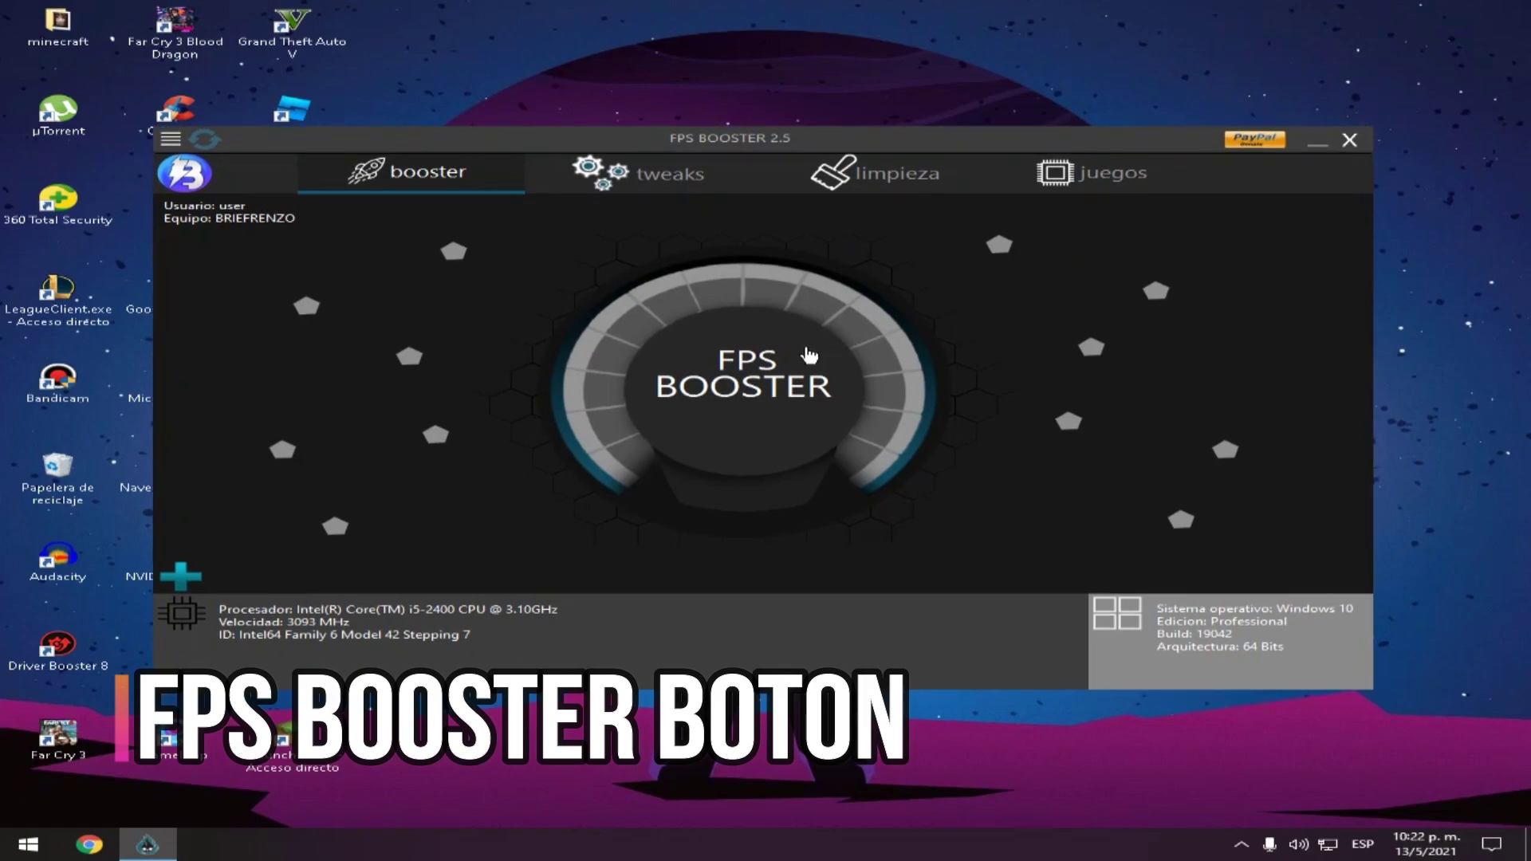
left_click(761, 390)
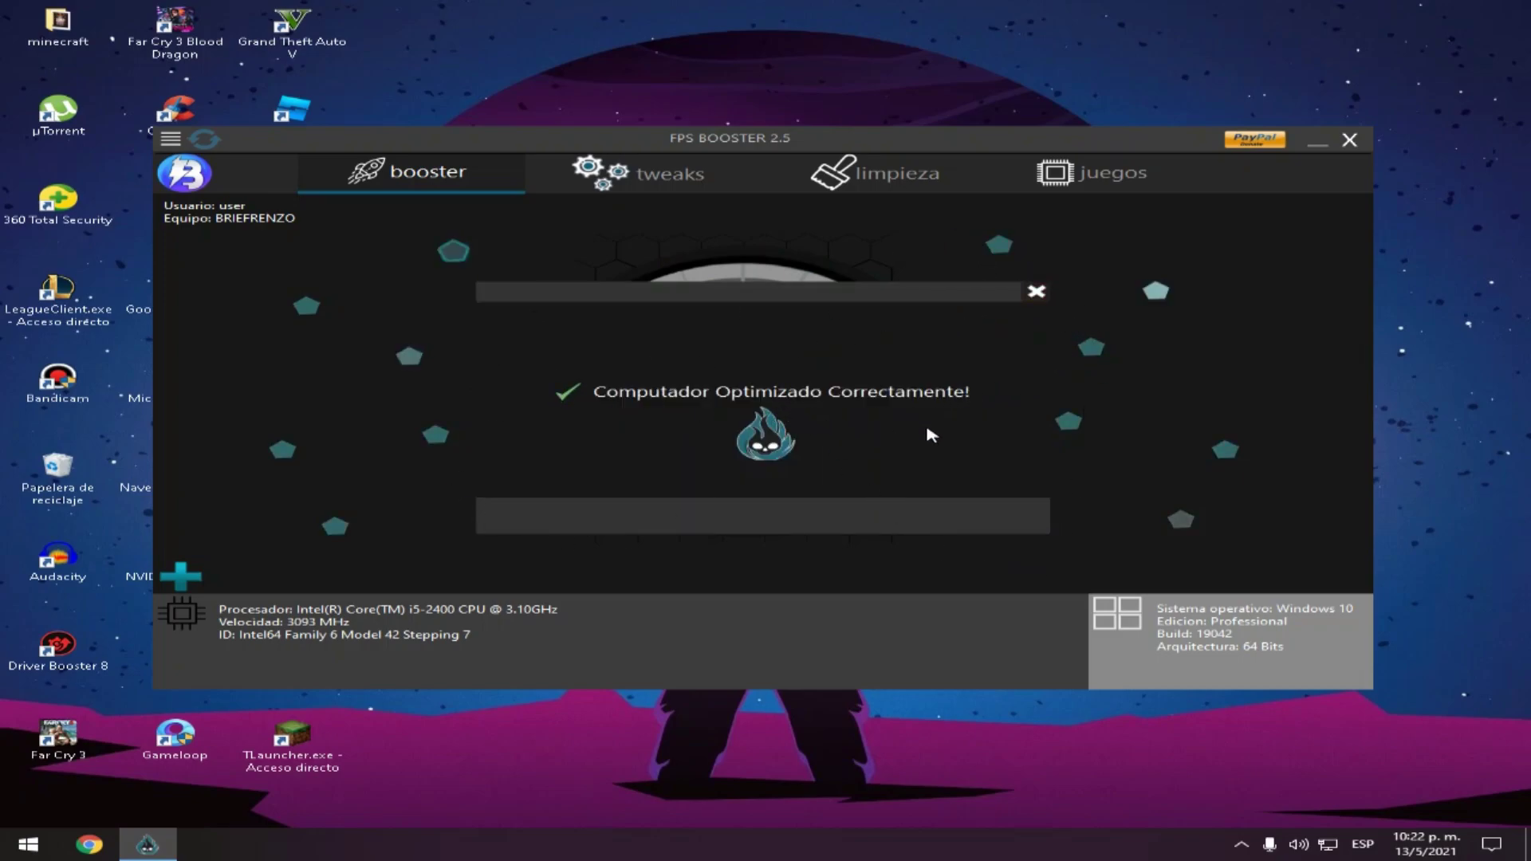
left_click(1035, 292)
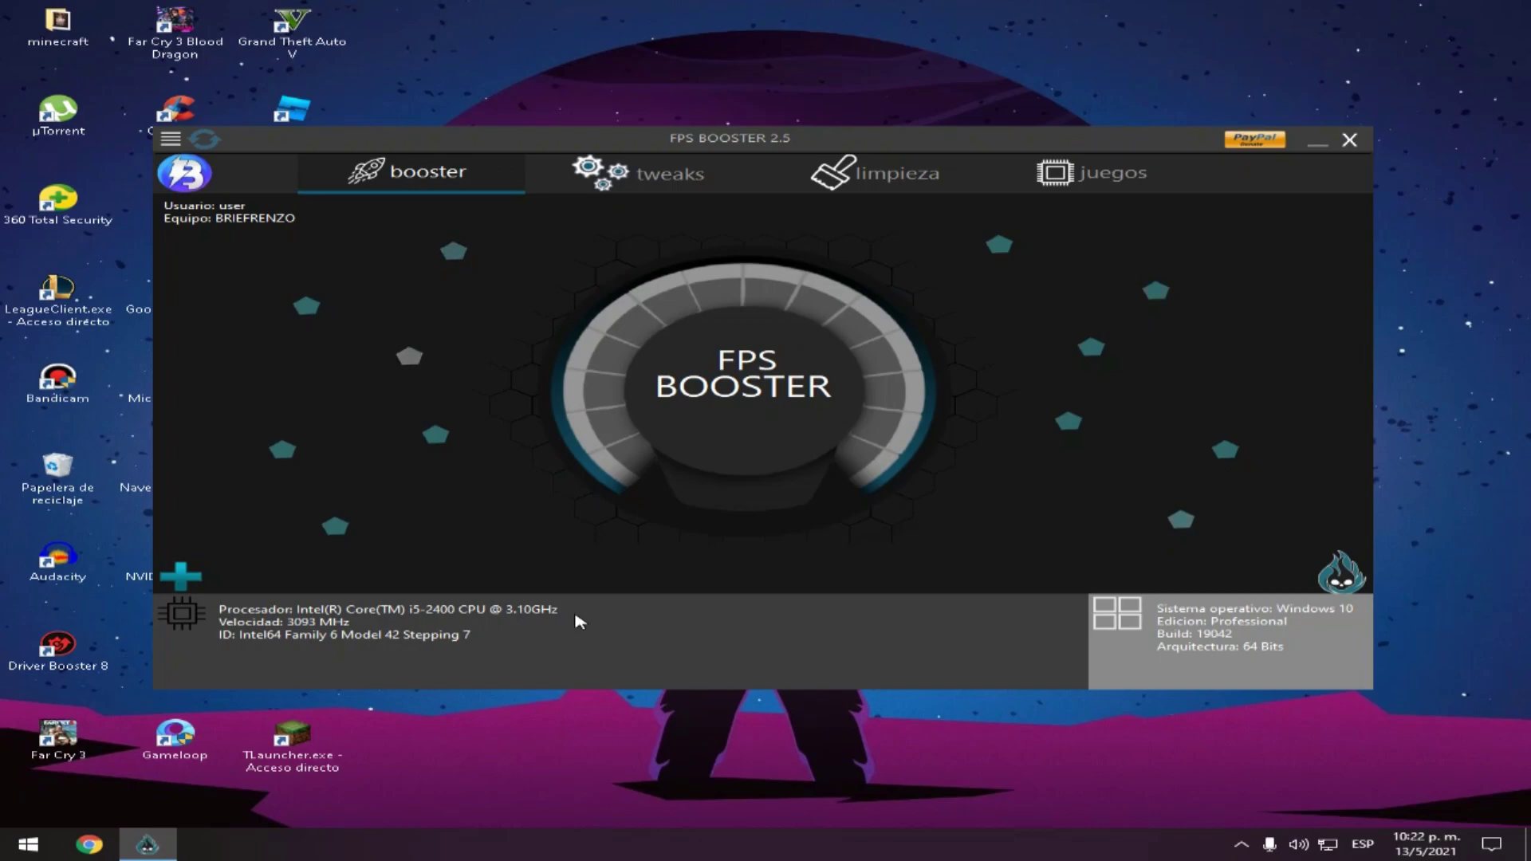
Examine the CPU performance figures and process count in Task Manager after the optimization, and close it.
right_click(594, 844)
left_click(718, 785)
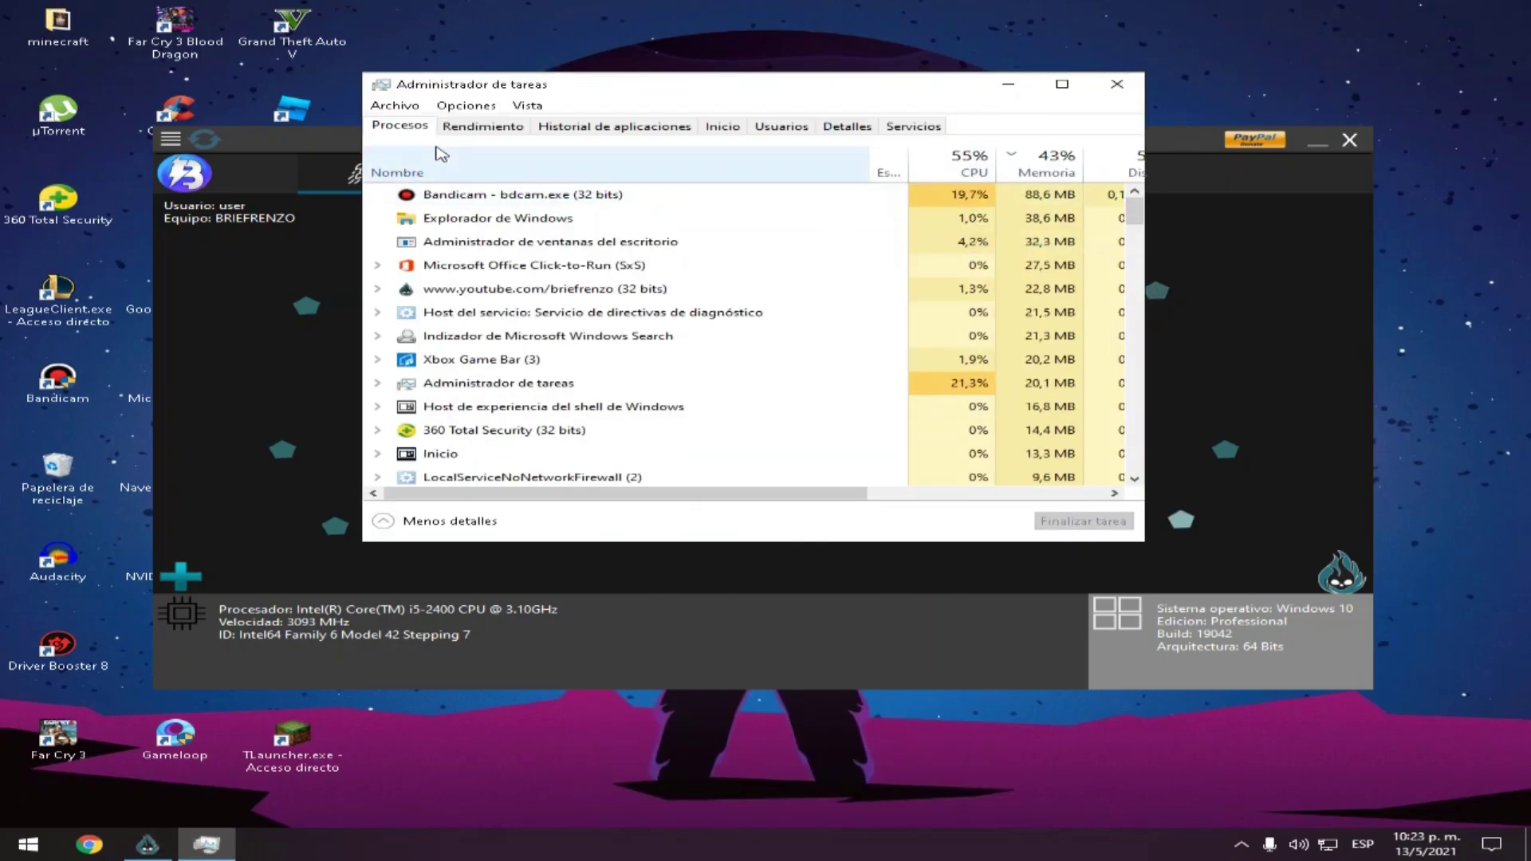
left_click(483, 126)
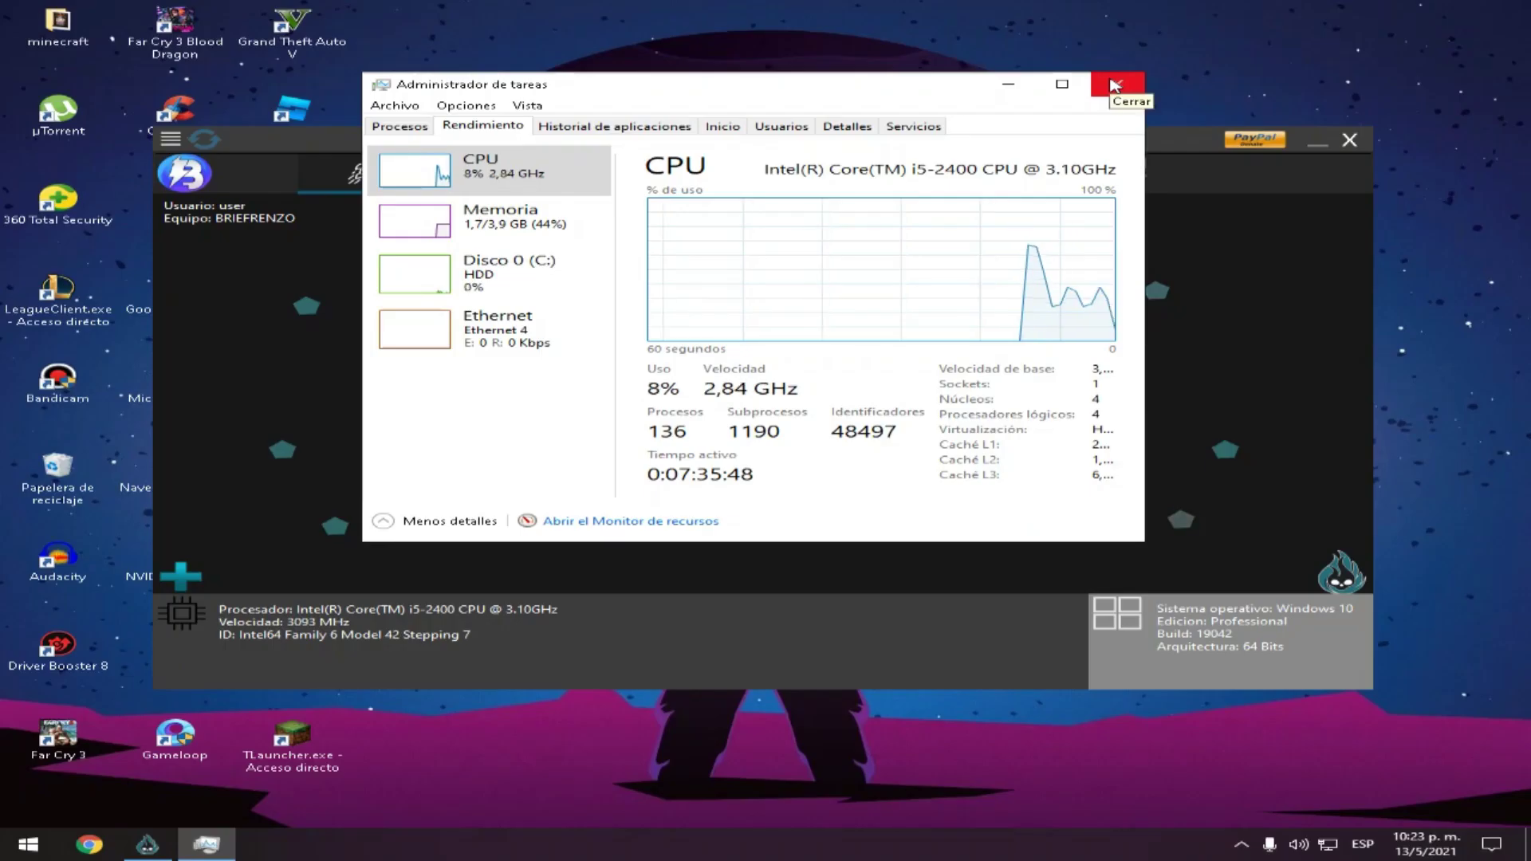
left_click(1405, 46)
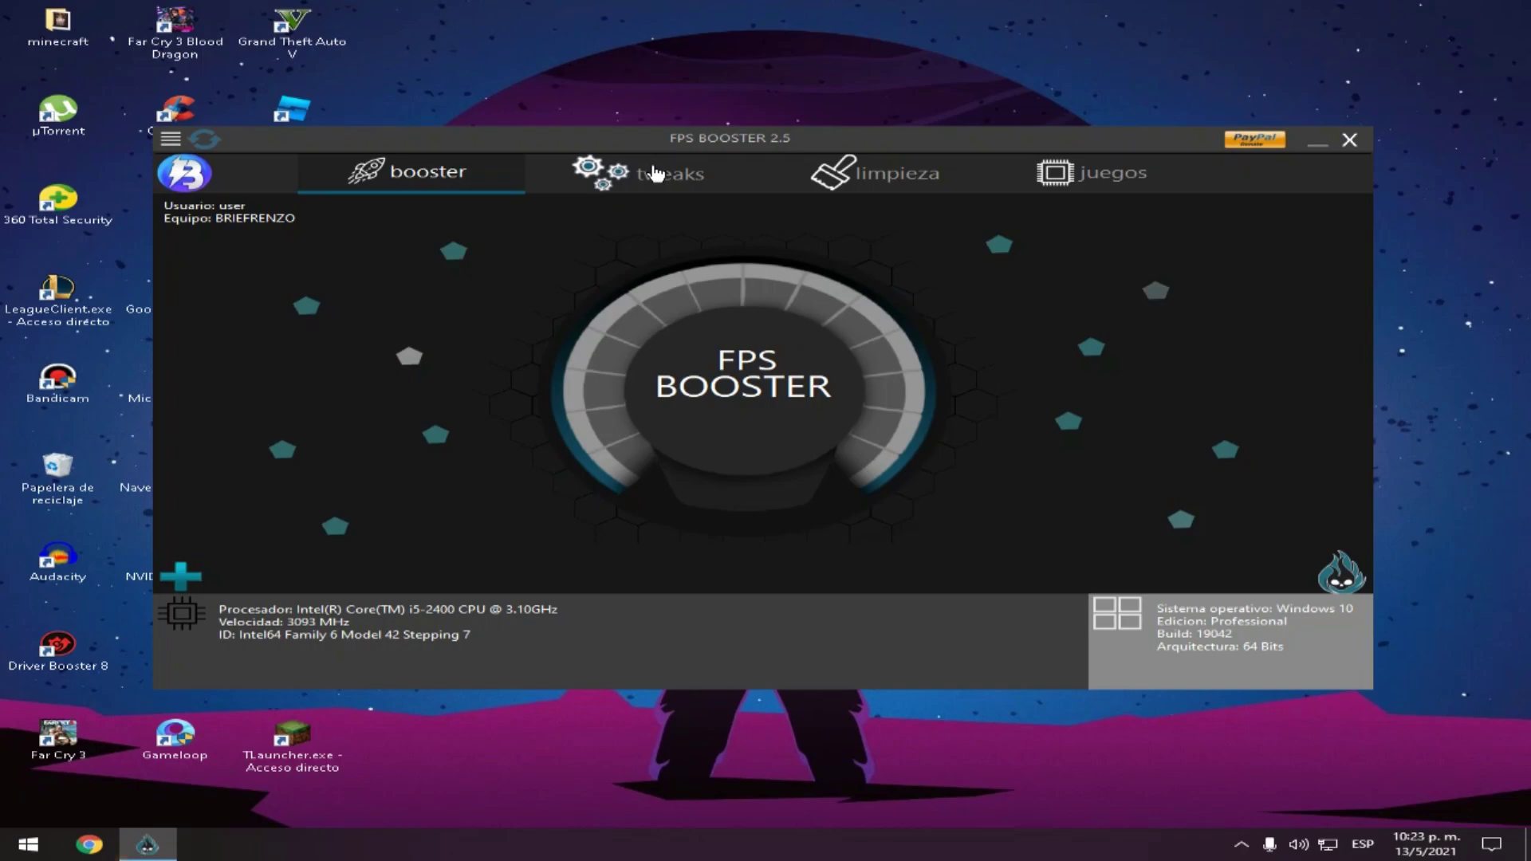
Reveal the options for disabling and enabling services in the tweaks section.
left_click(645, 173)
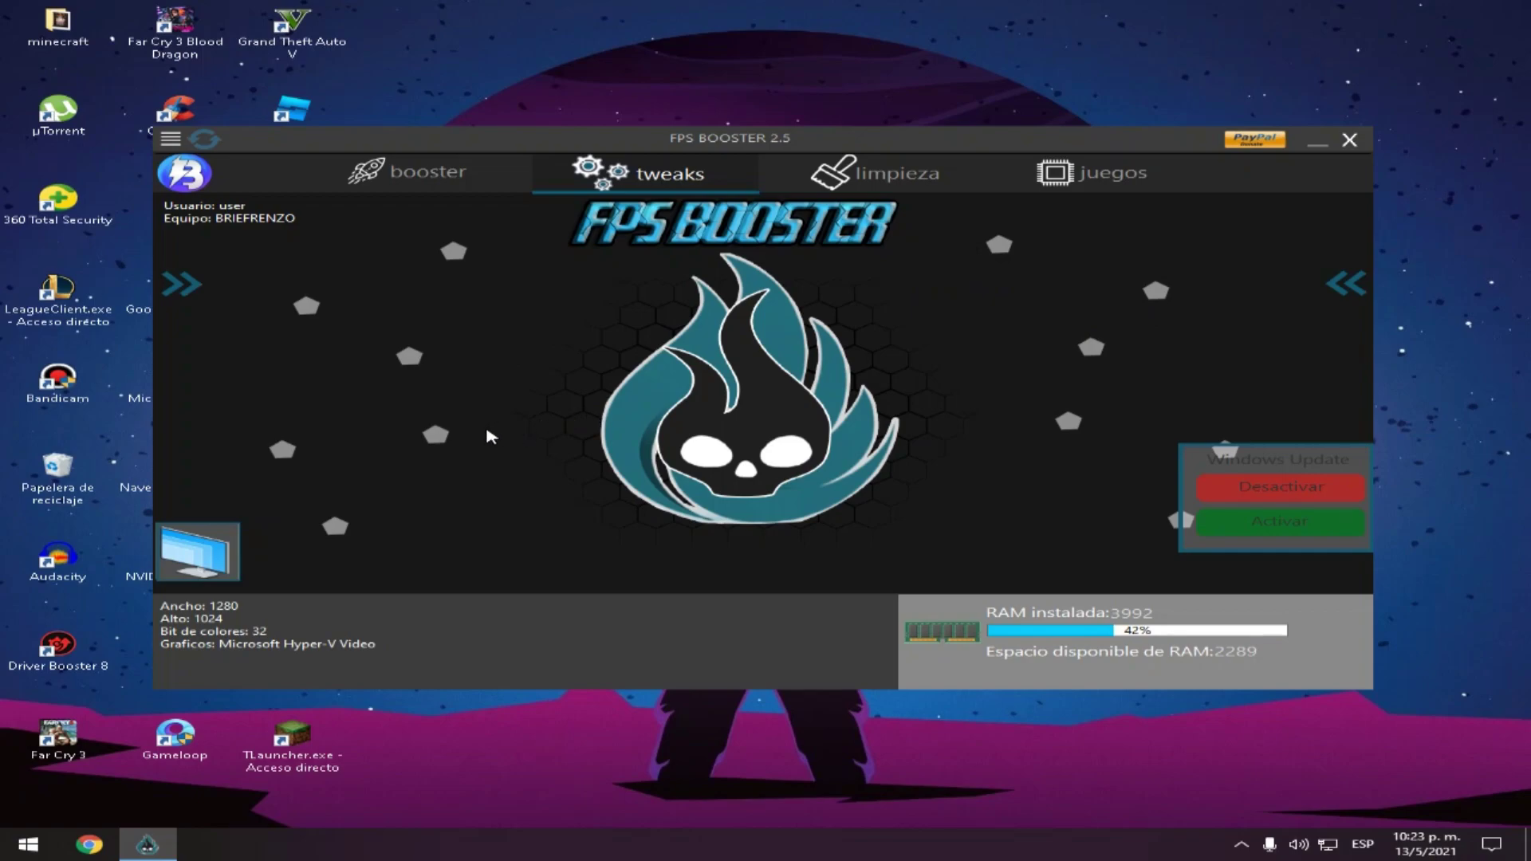
left_click(173, 297)
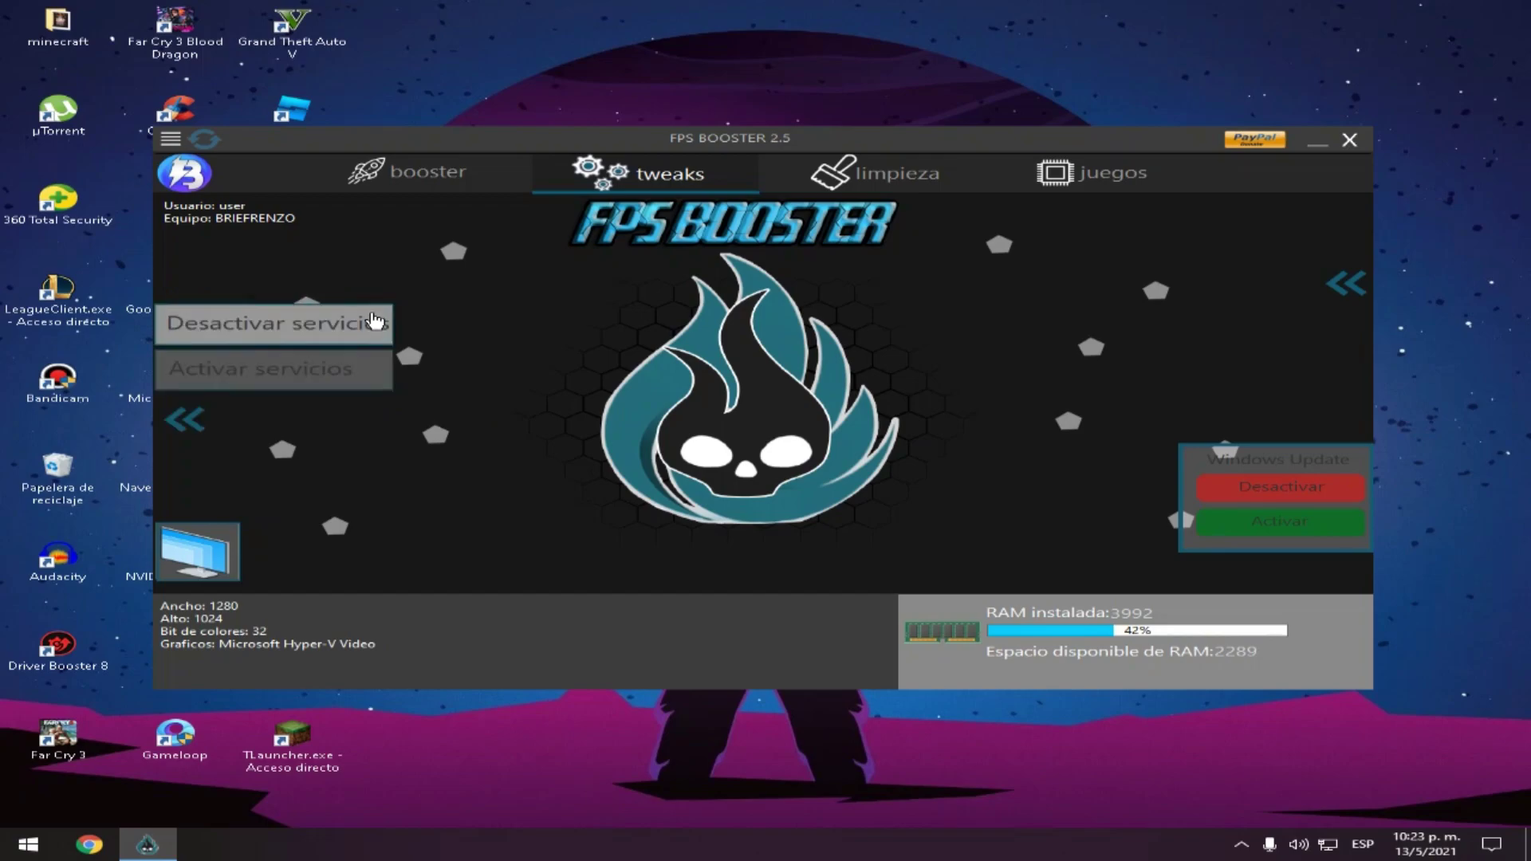
Check CPU usage and the number of processes in Task Manager before disabling services, and close it.
right_click(600, 847)
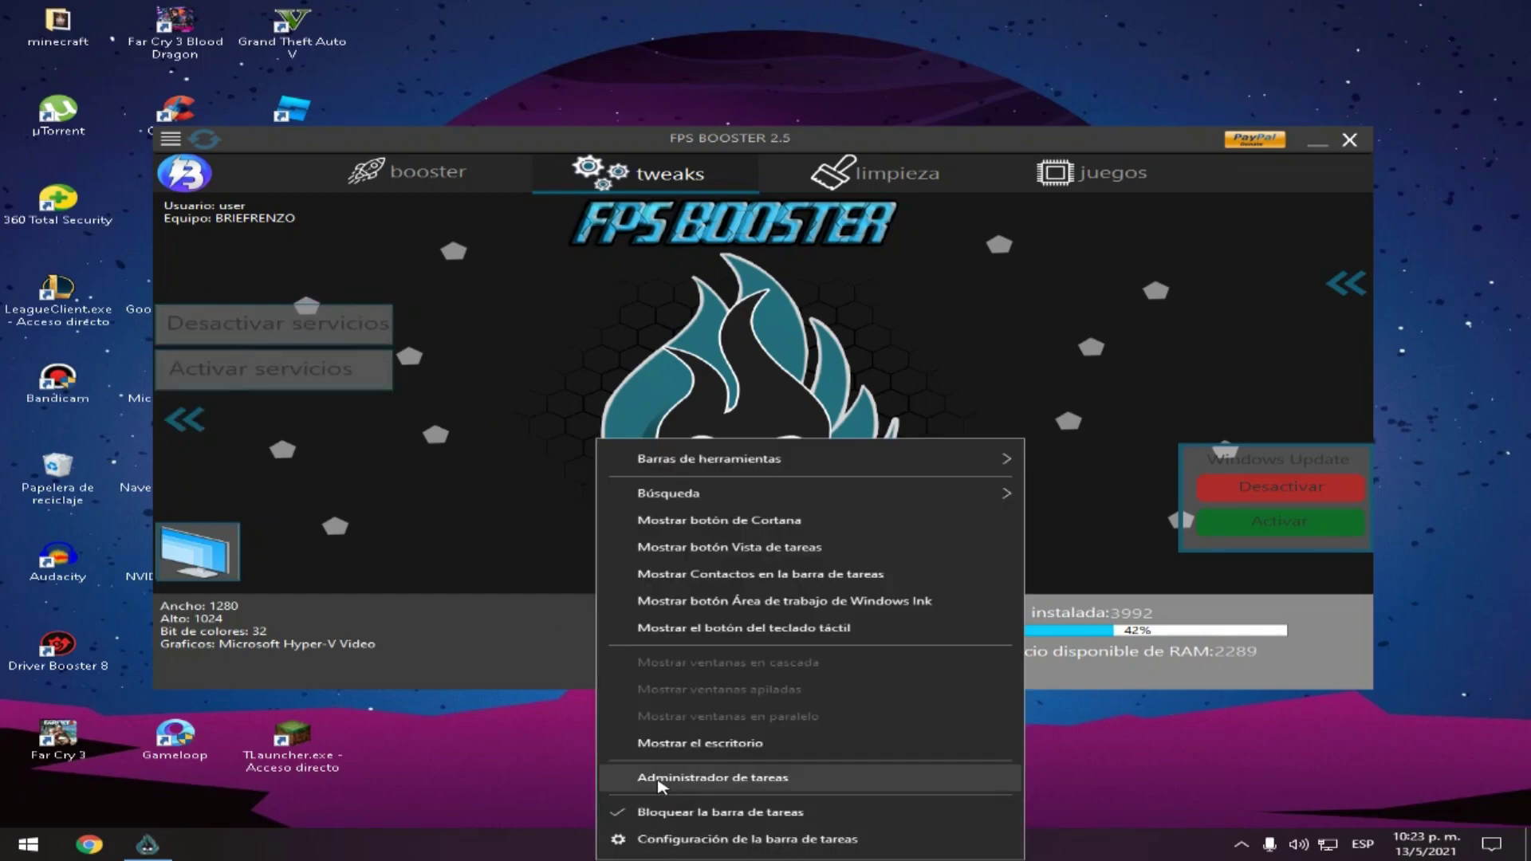
left_click(661, 786)
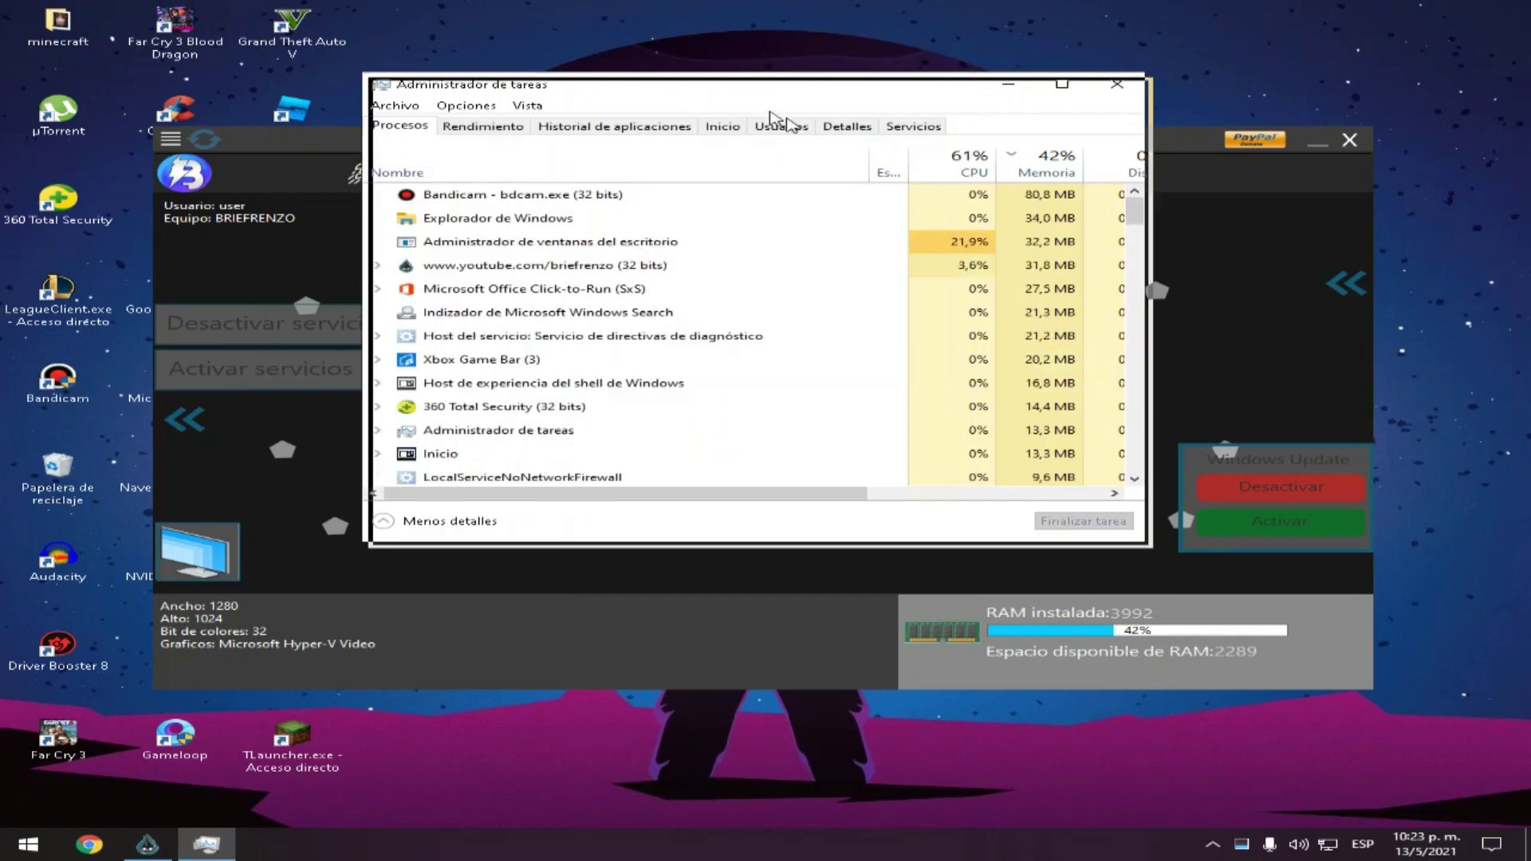
left_click(562, 171)
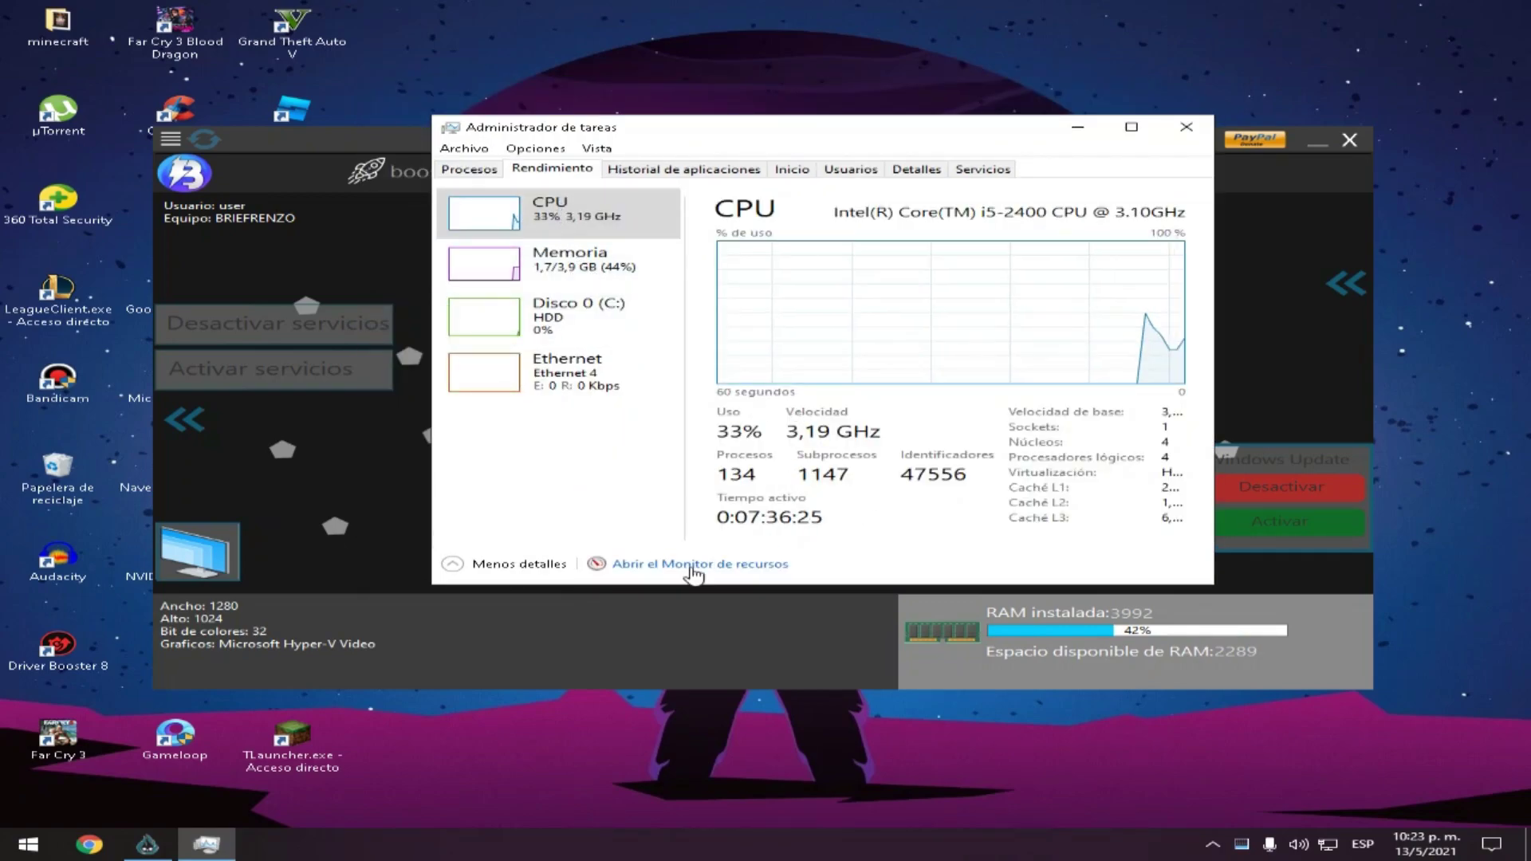
left_click(1186, 127)
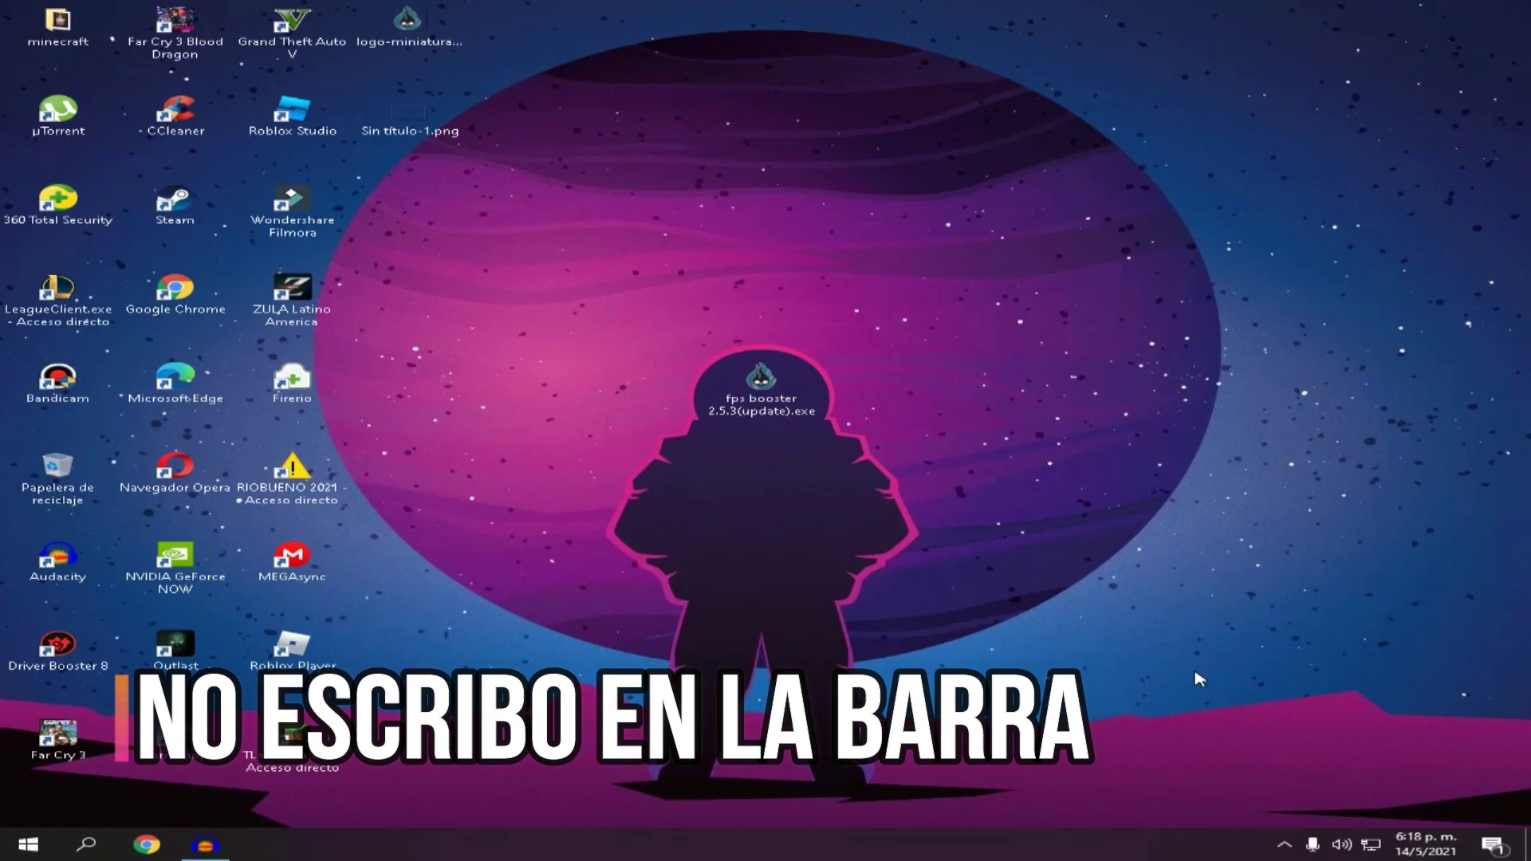
Open the Windows search box to check its text field, and dismiss it.
left_click(88, 846)
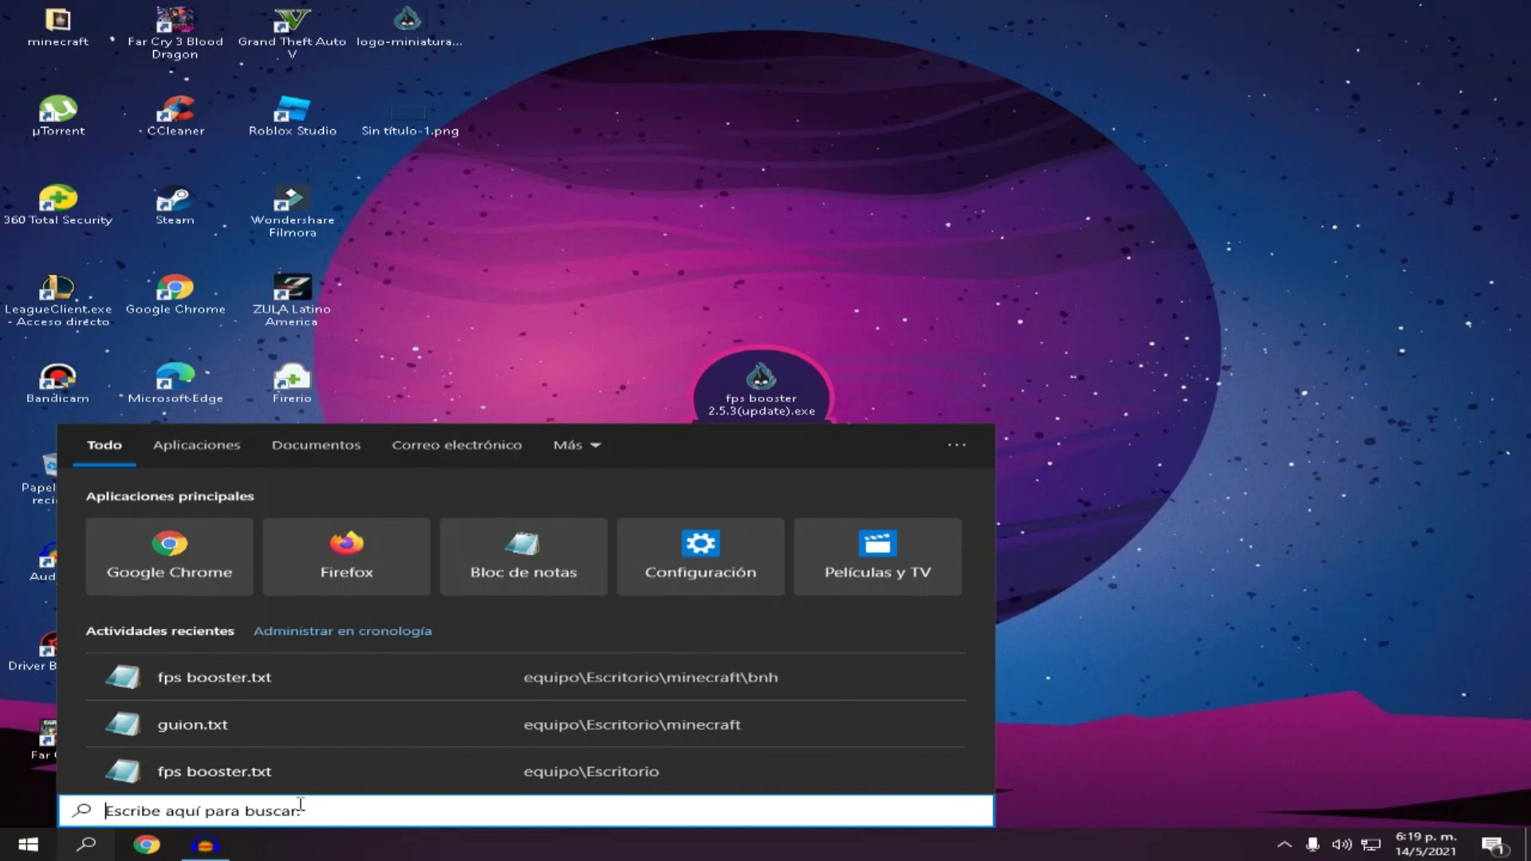
left_click(1154, 259)
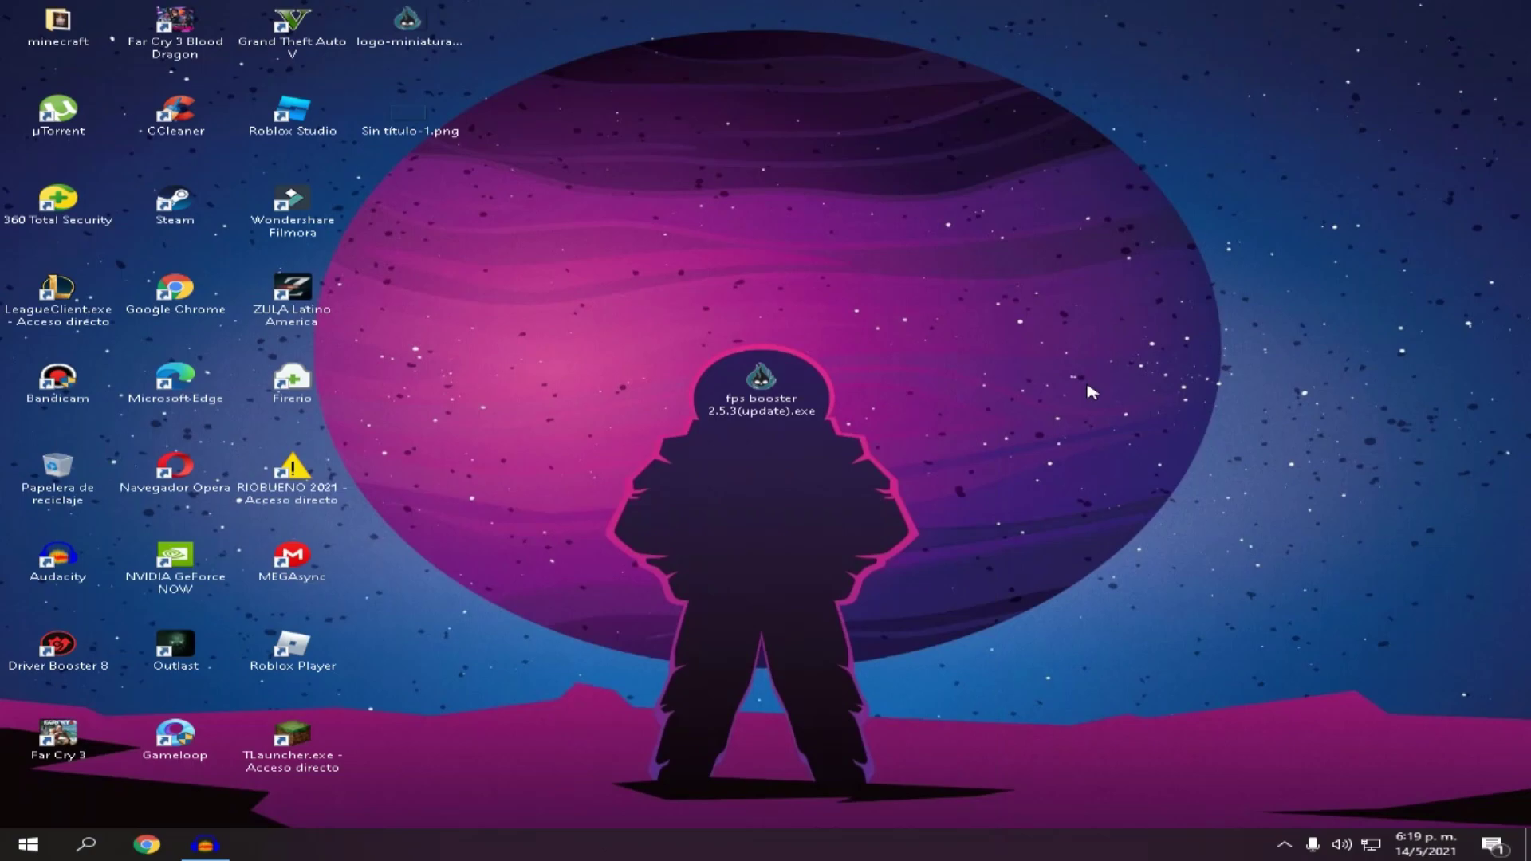
Open the Windows Services console by running services.msc.
key("super+r")
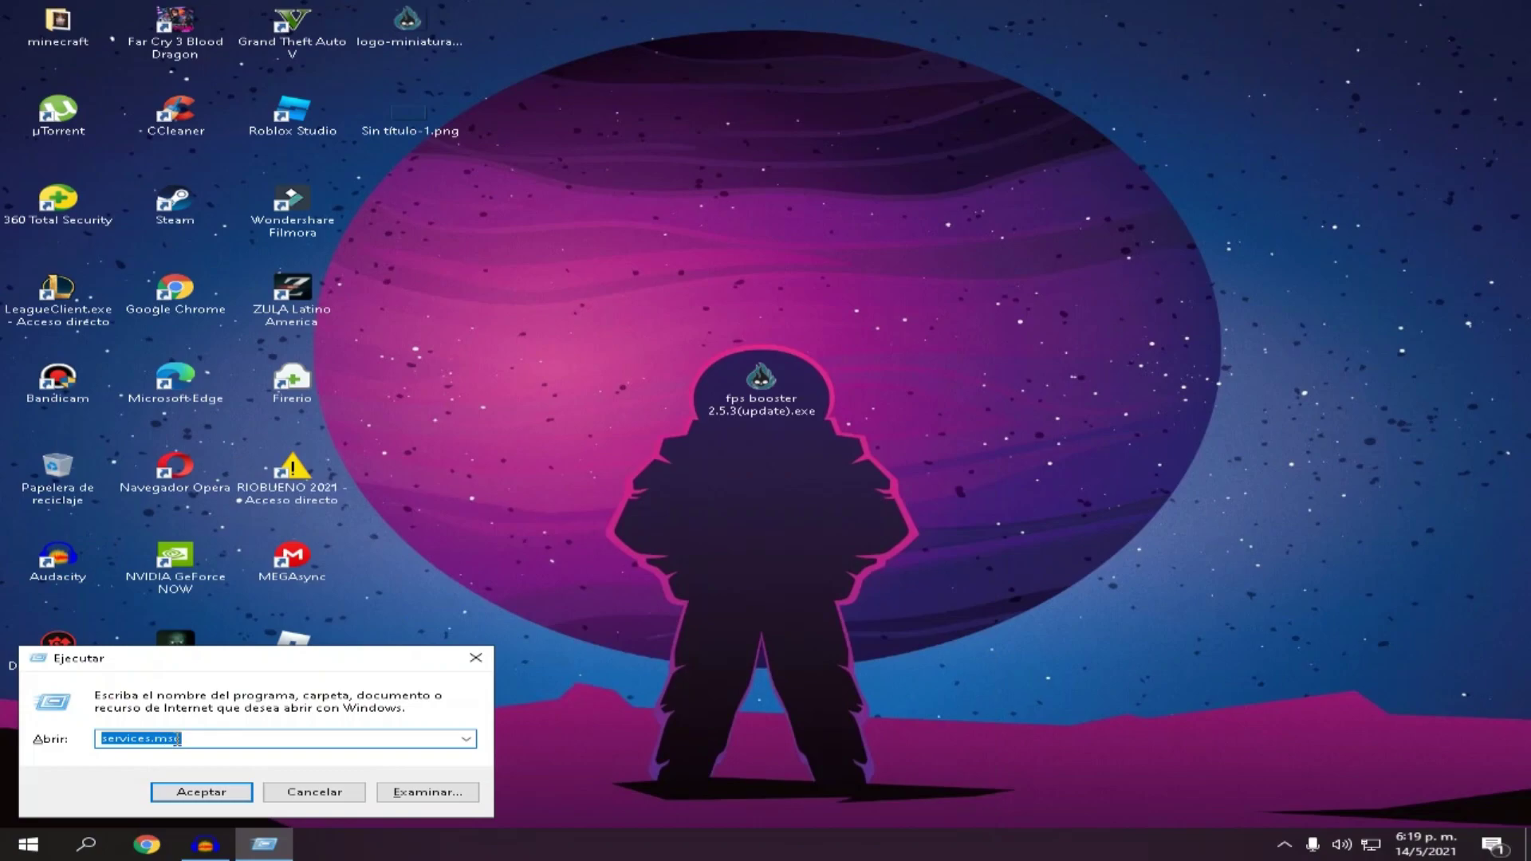
left_click_drag(176, 740, 199, 741)
left_click(214, 785)
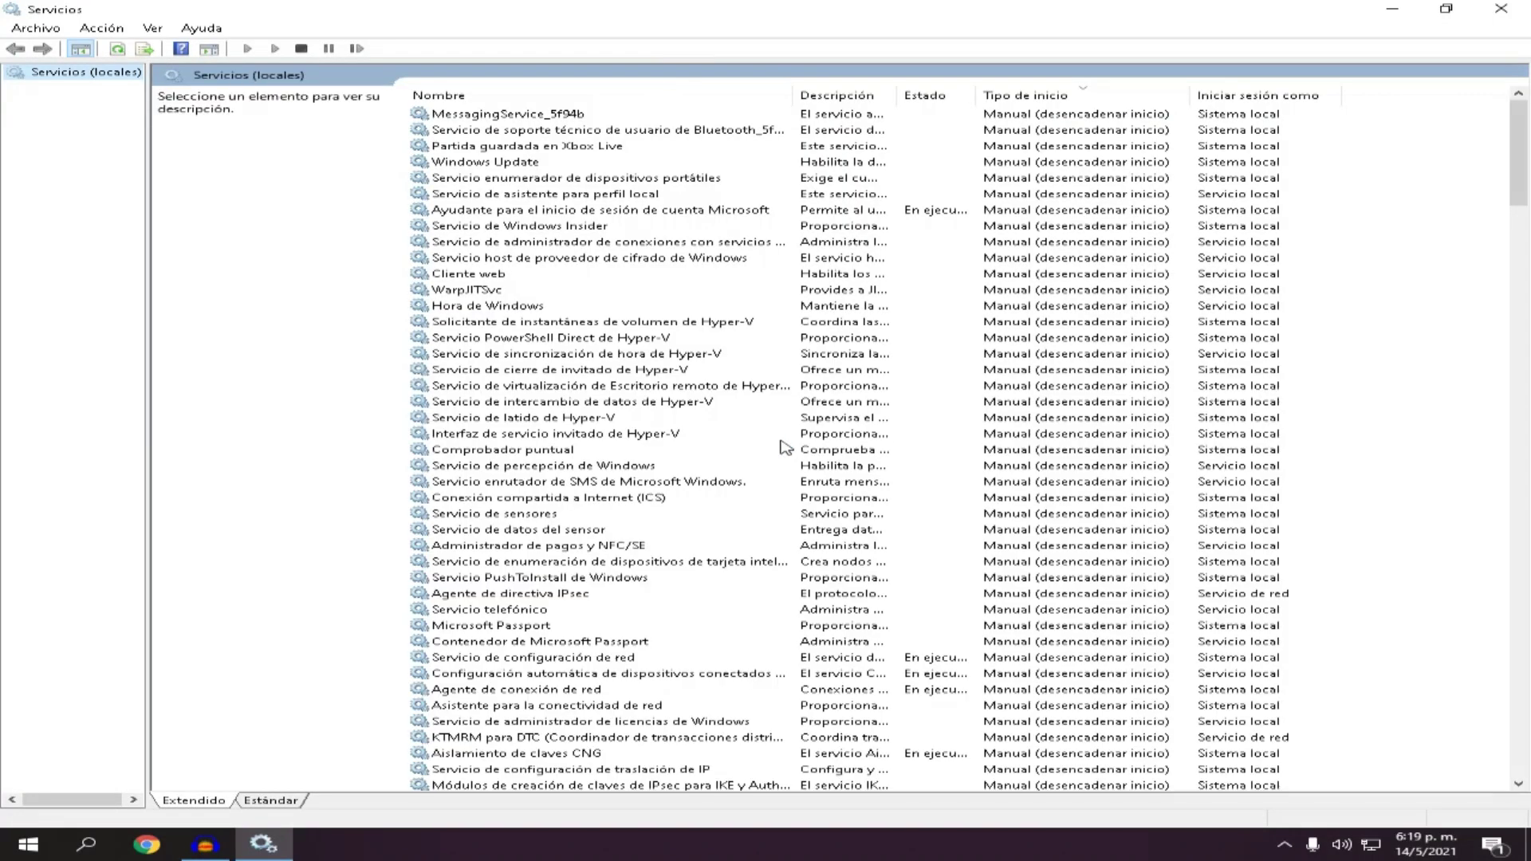
Set the startup type of "Servicio de Panel de escritura a mano y teclado táctil" to Manual and apply it.
scroll(689, 321, "down", 1)
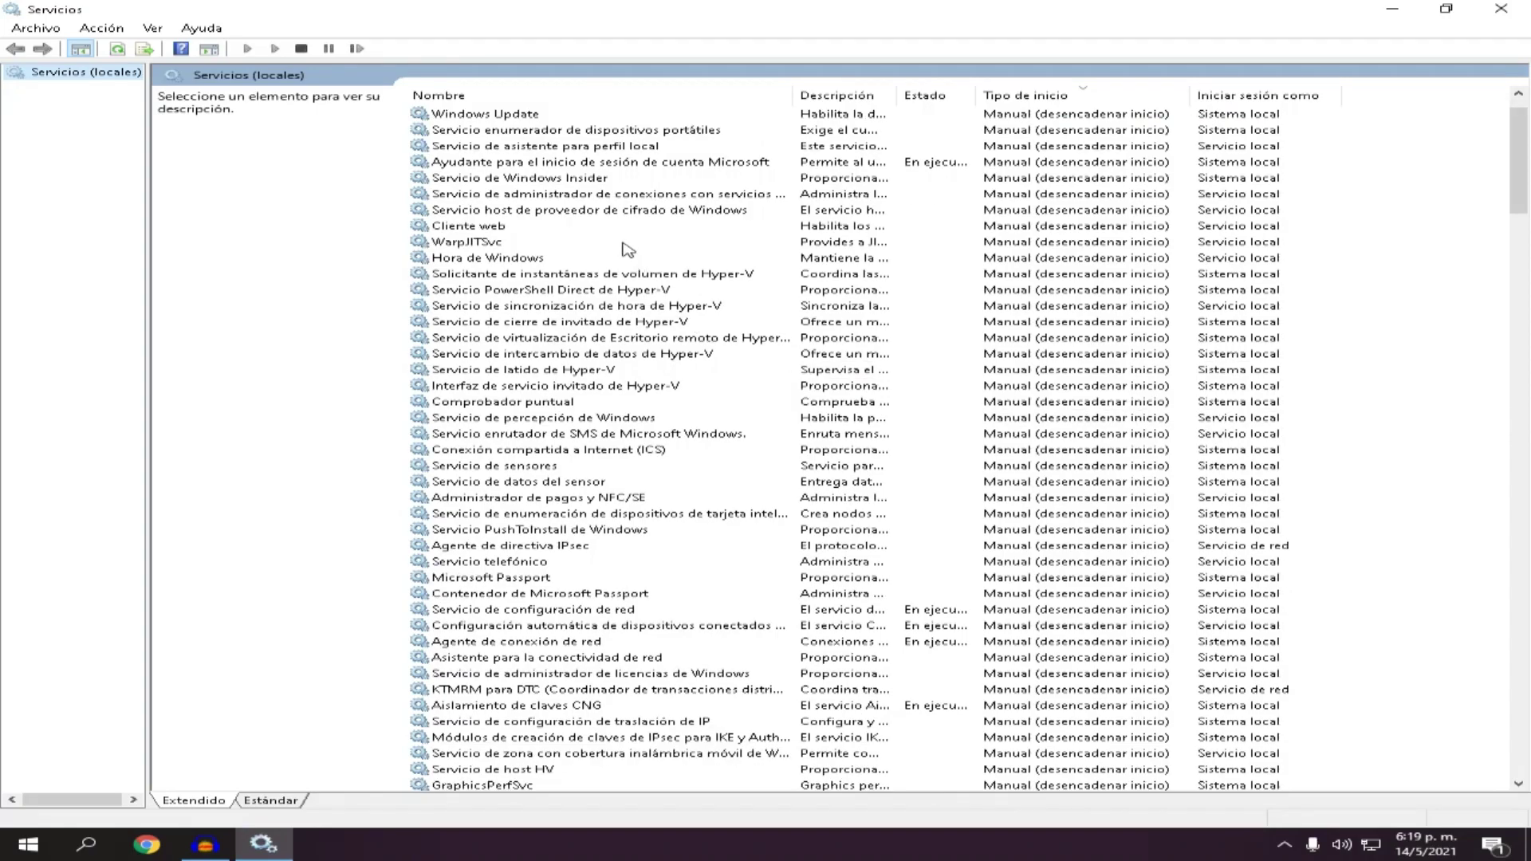
left_click(627, 244)
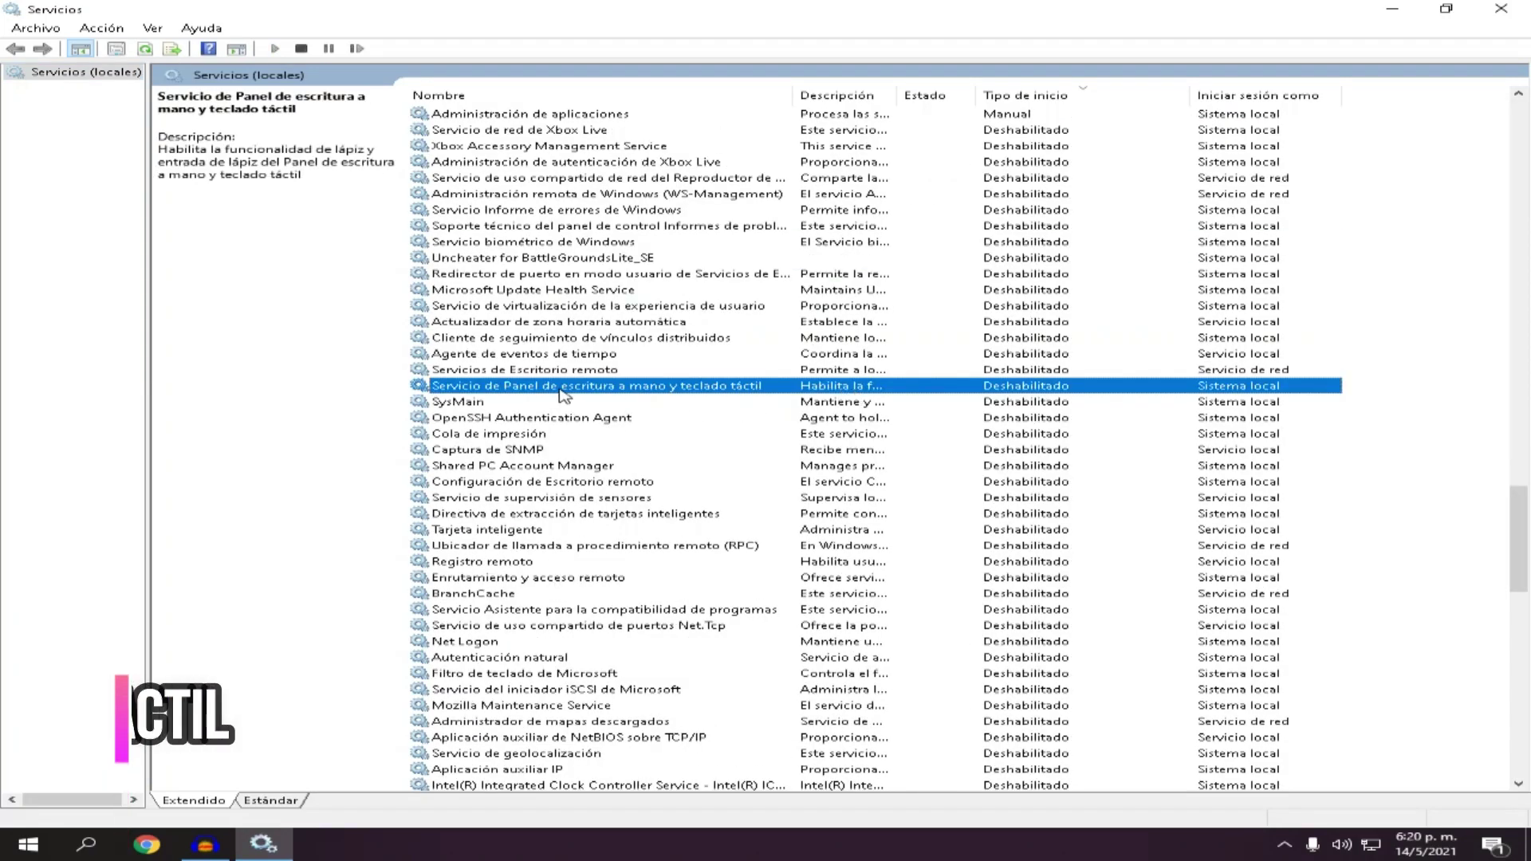
right_click(927, 391)
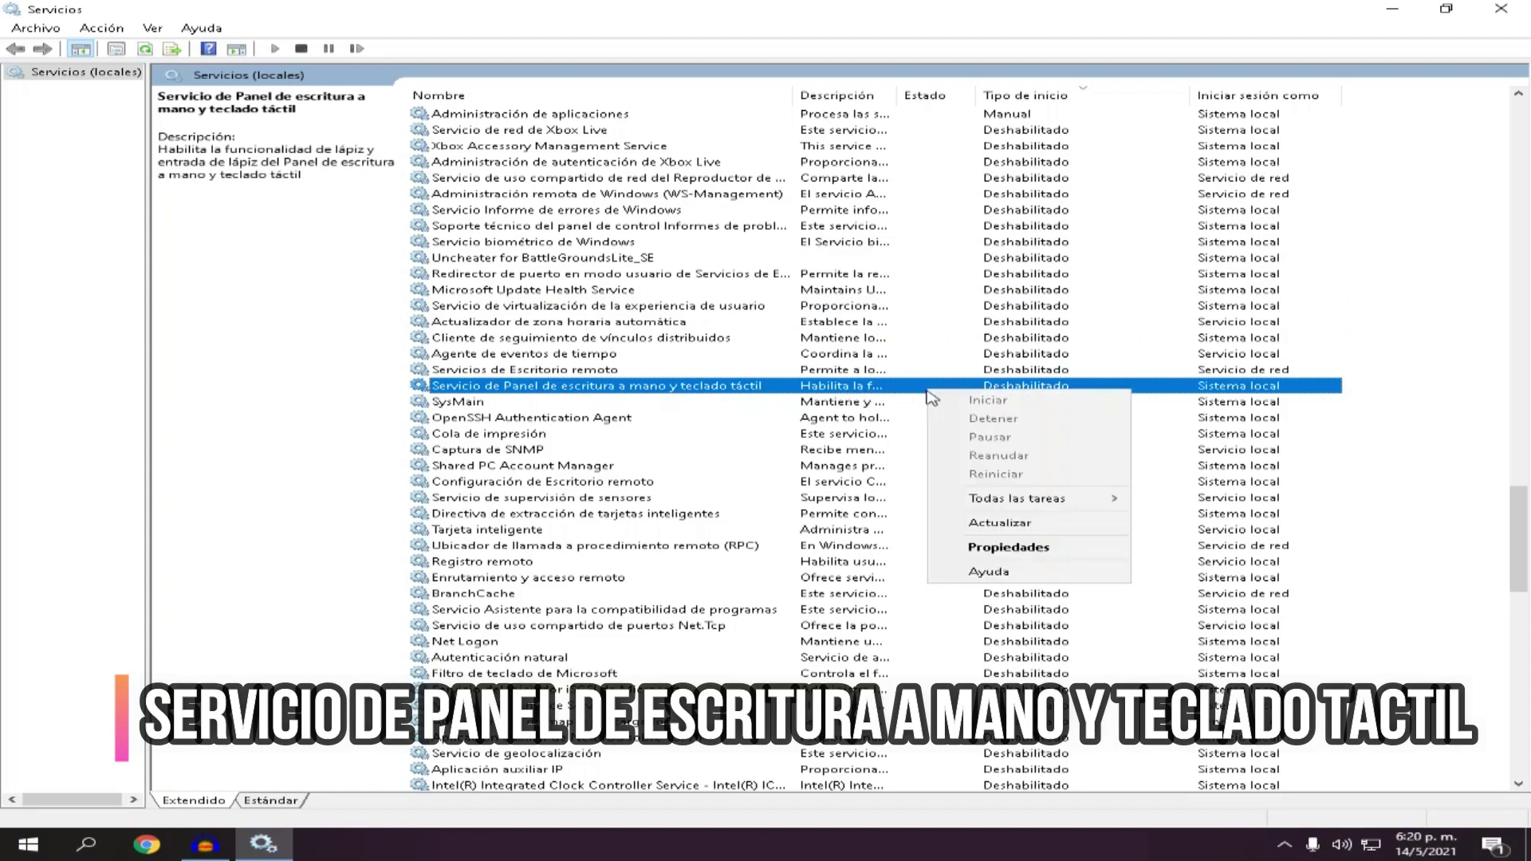
left_click(1008, 547)
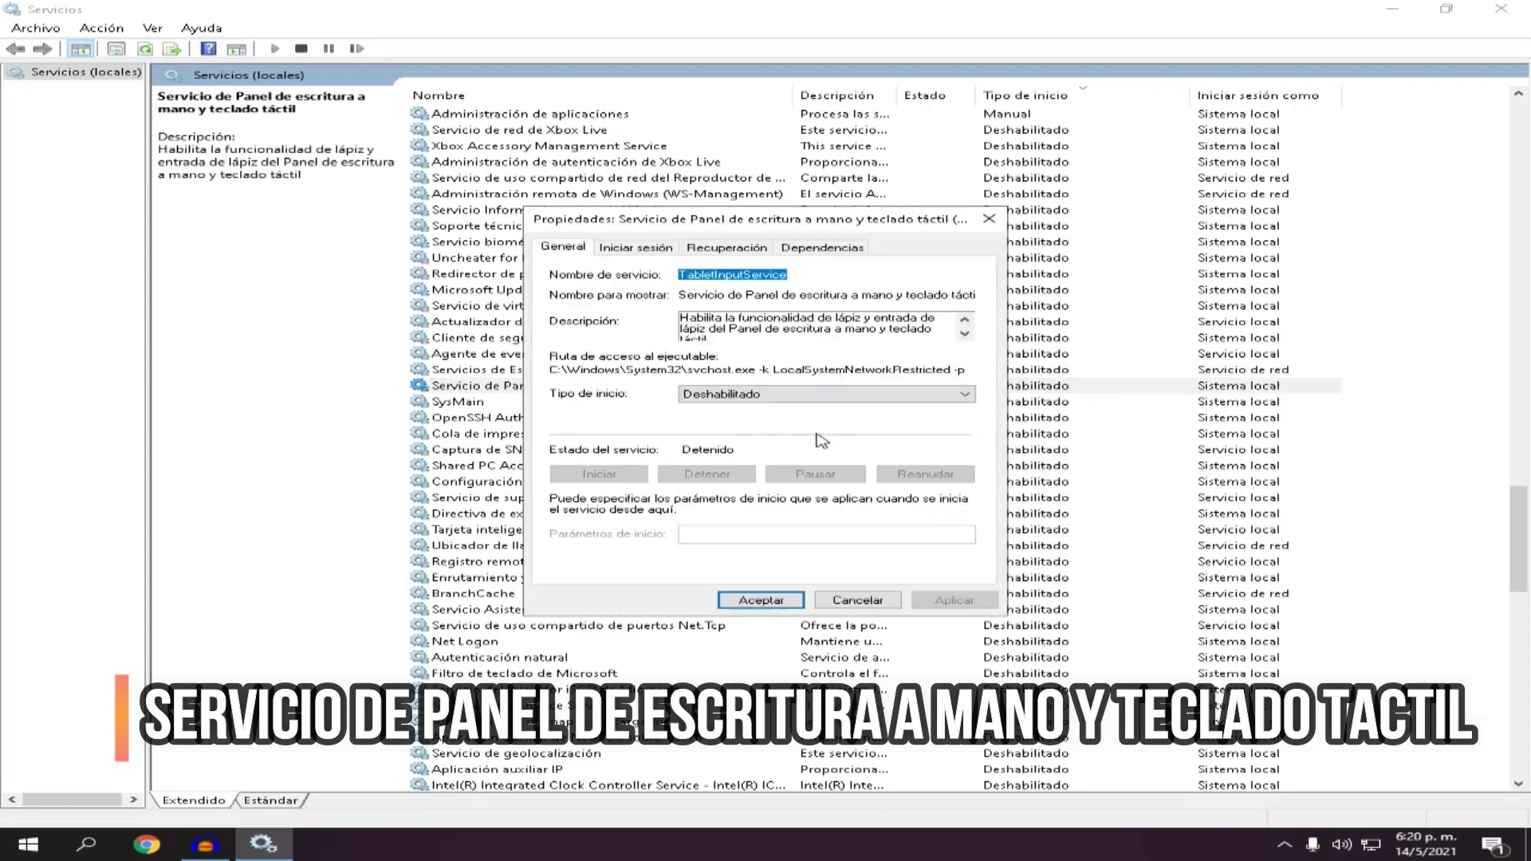
left_click(833, 394)
left_click(748, 432)
left_click(954, 600)
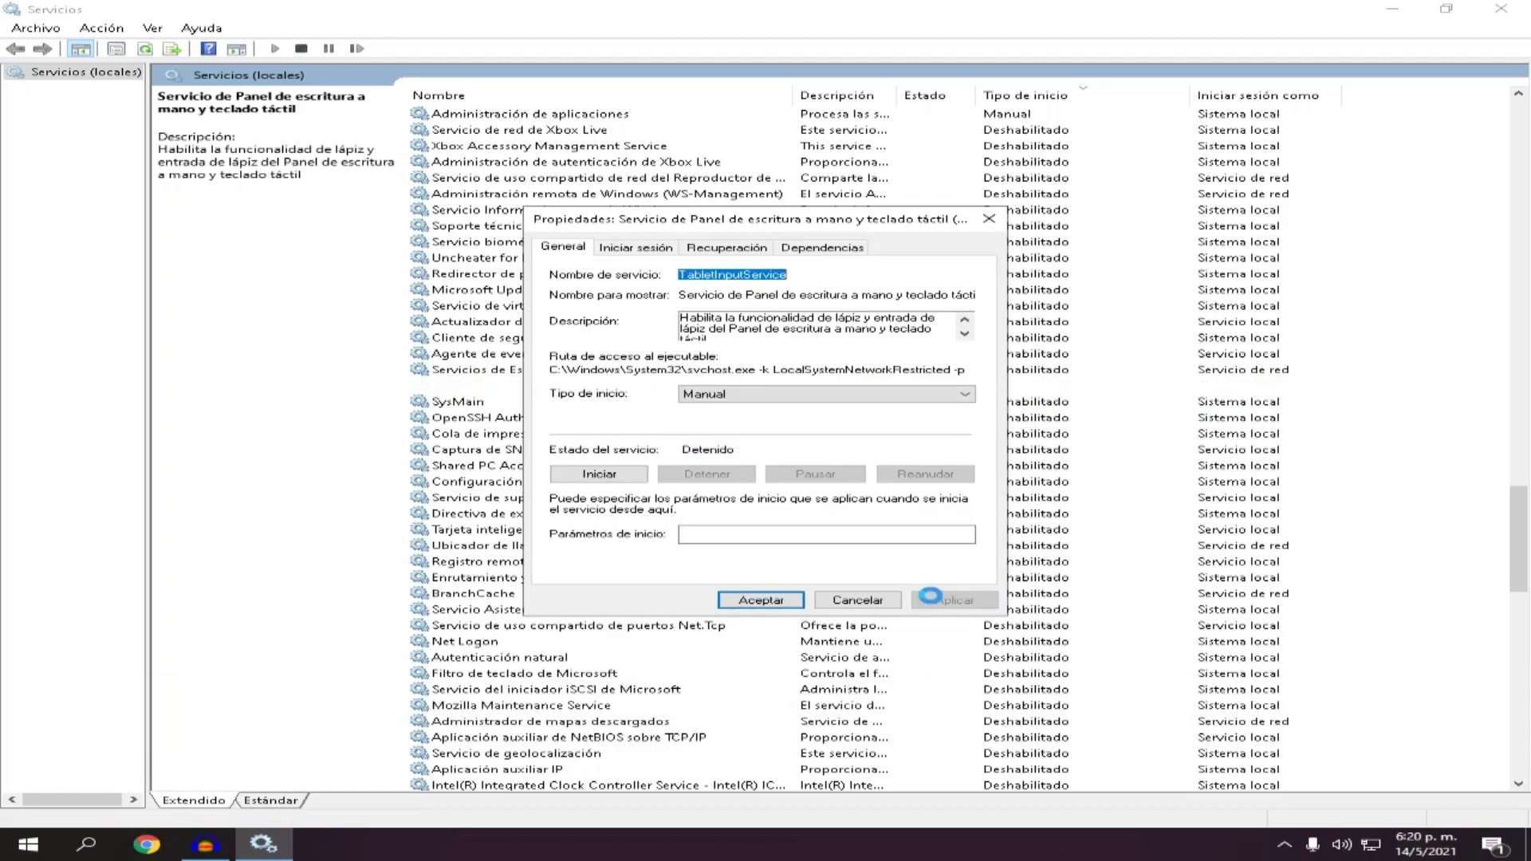
Start the handwriting panel and touch keyboard service, accept its properties and close the Services console.
left_click(600, 476)
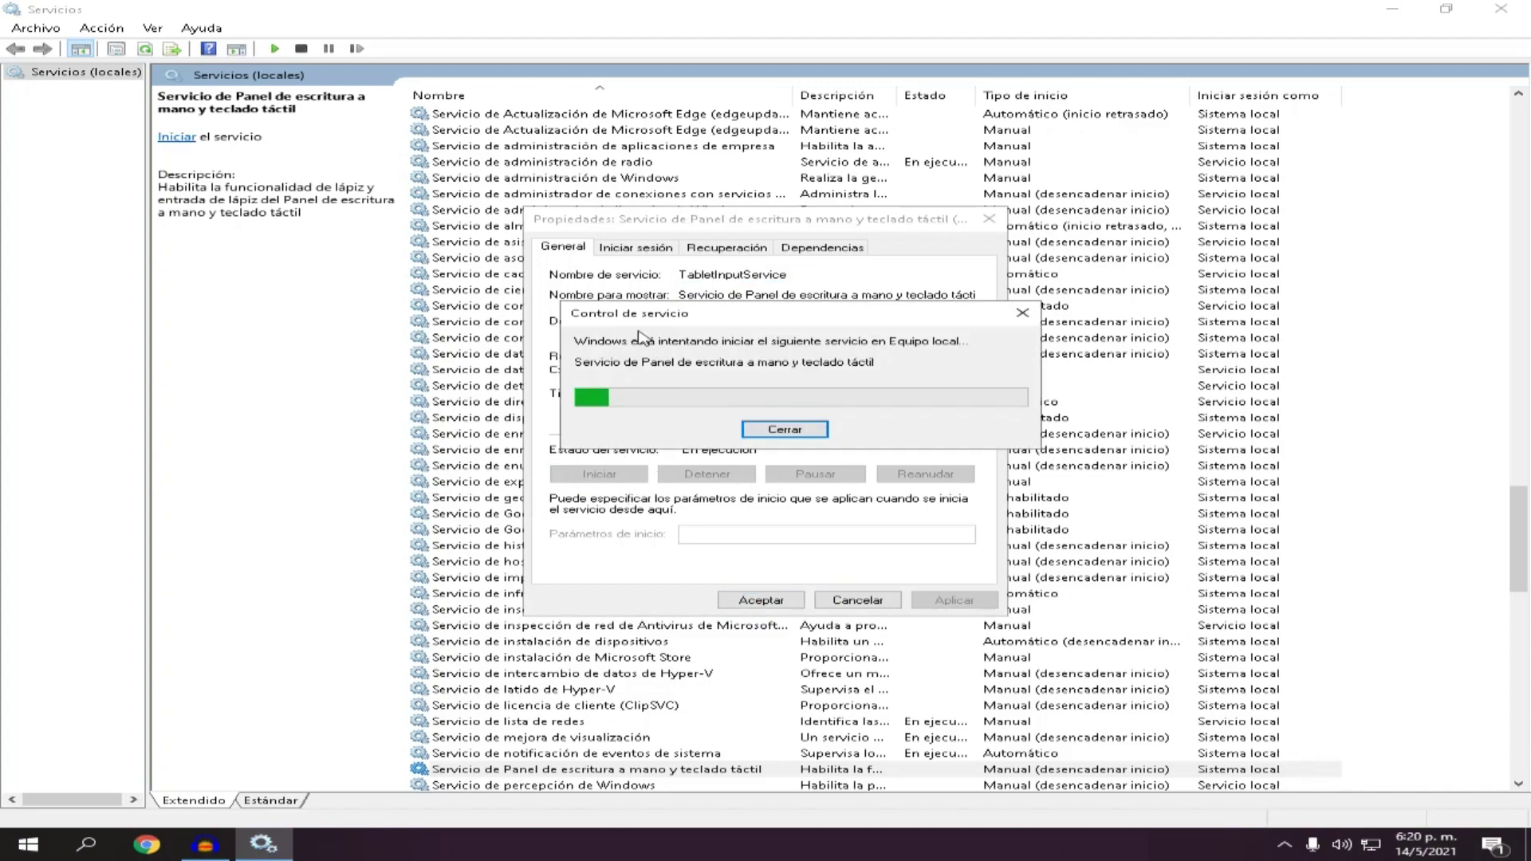
left_click(759, 602)
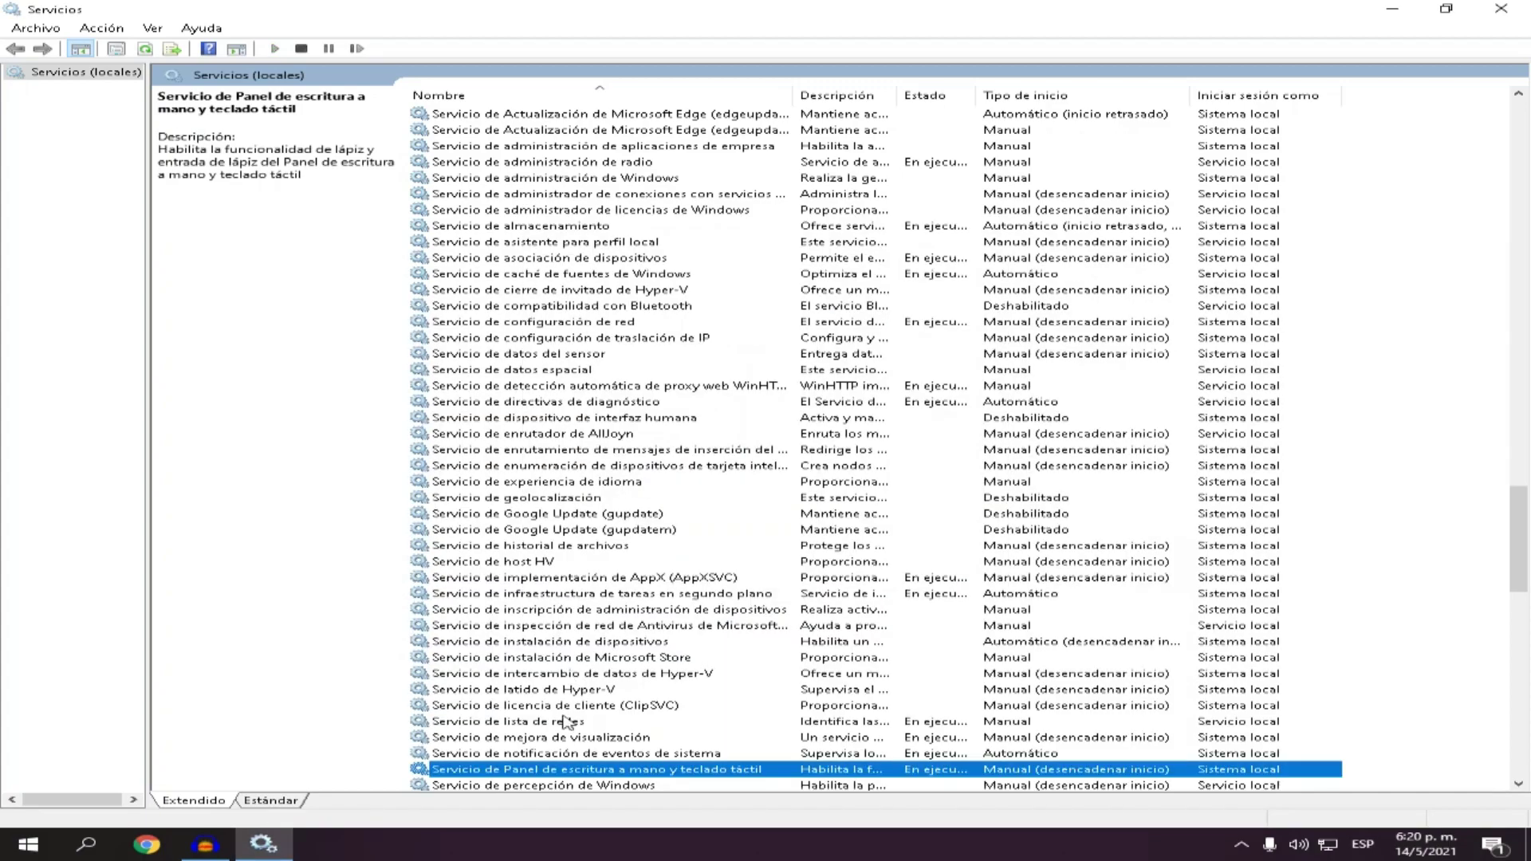
left_click(1500, 8)
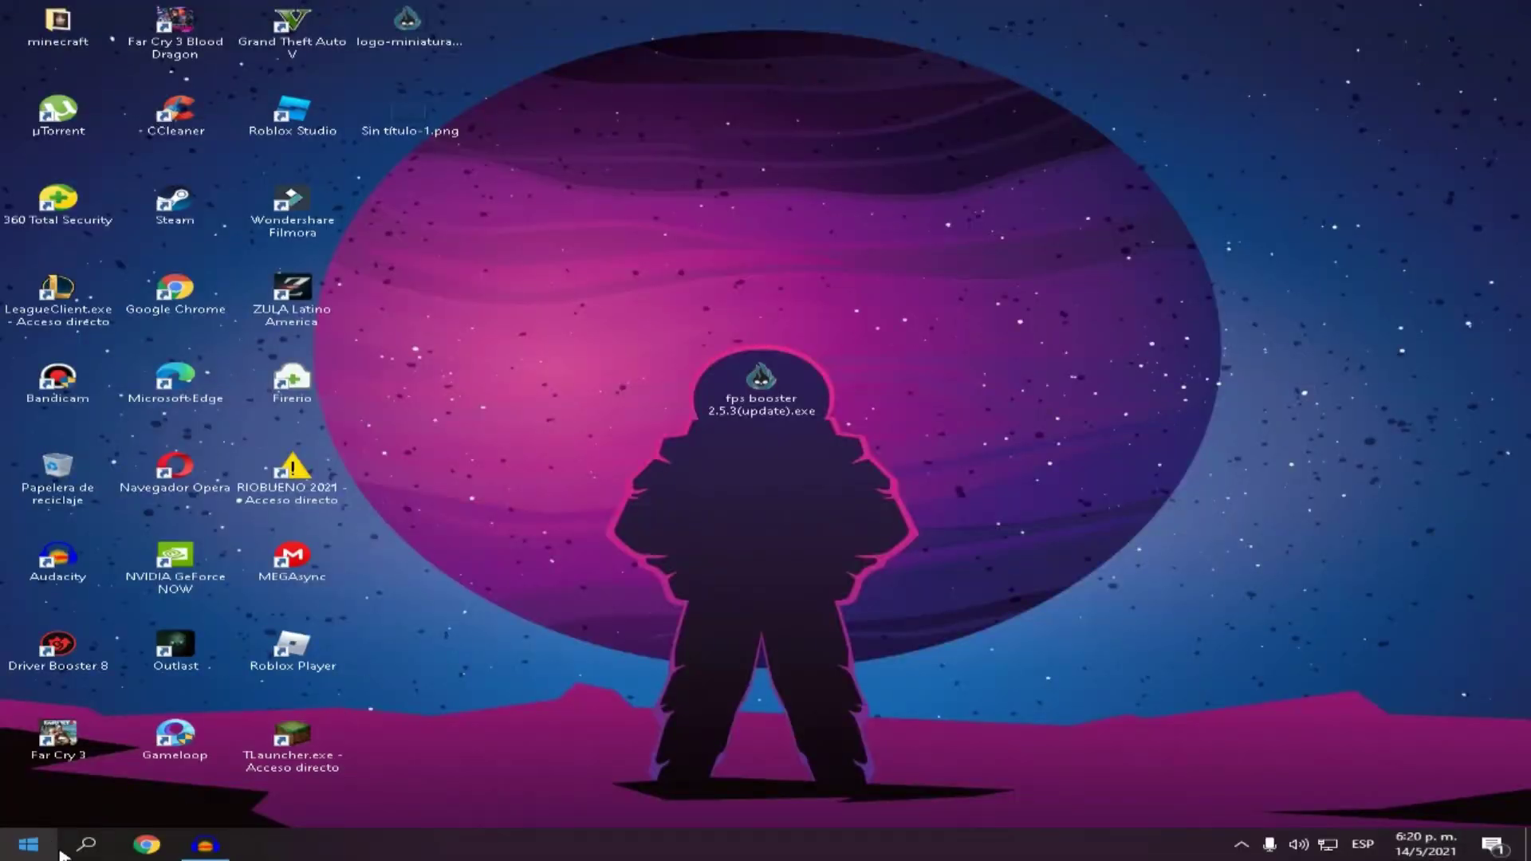
Test text entry in the Windows search box with "fdsfasdfasf", and leave the search.
left_click(87, 844)
type("fdsfasdfasf")
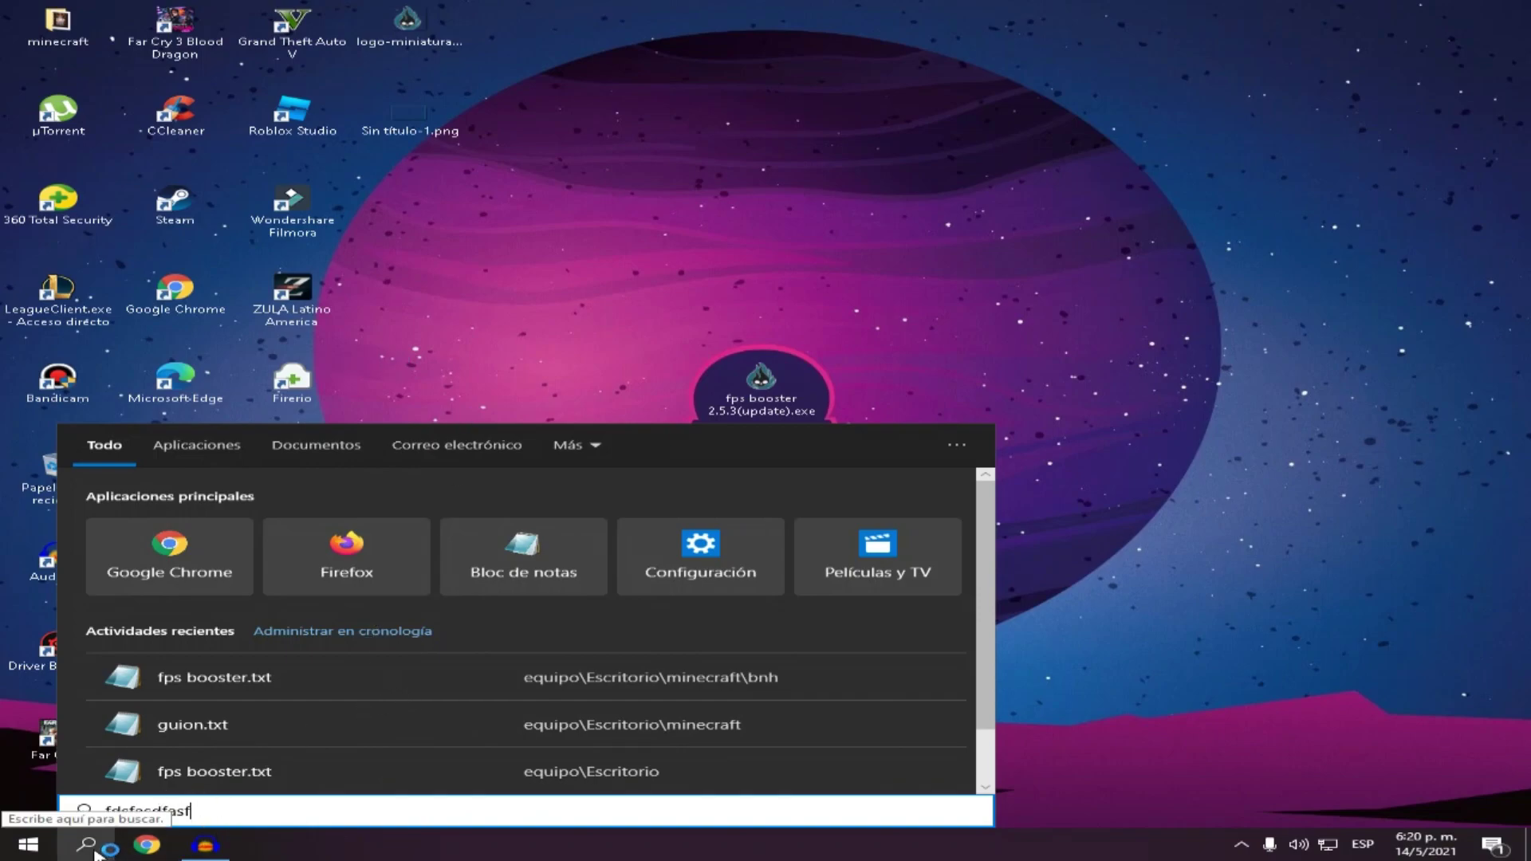
left_click(146, 844)
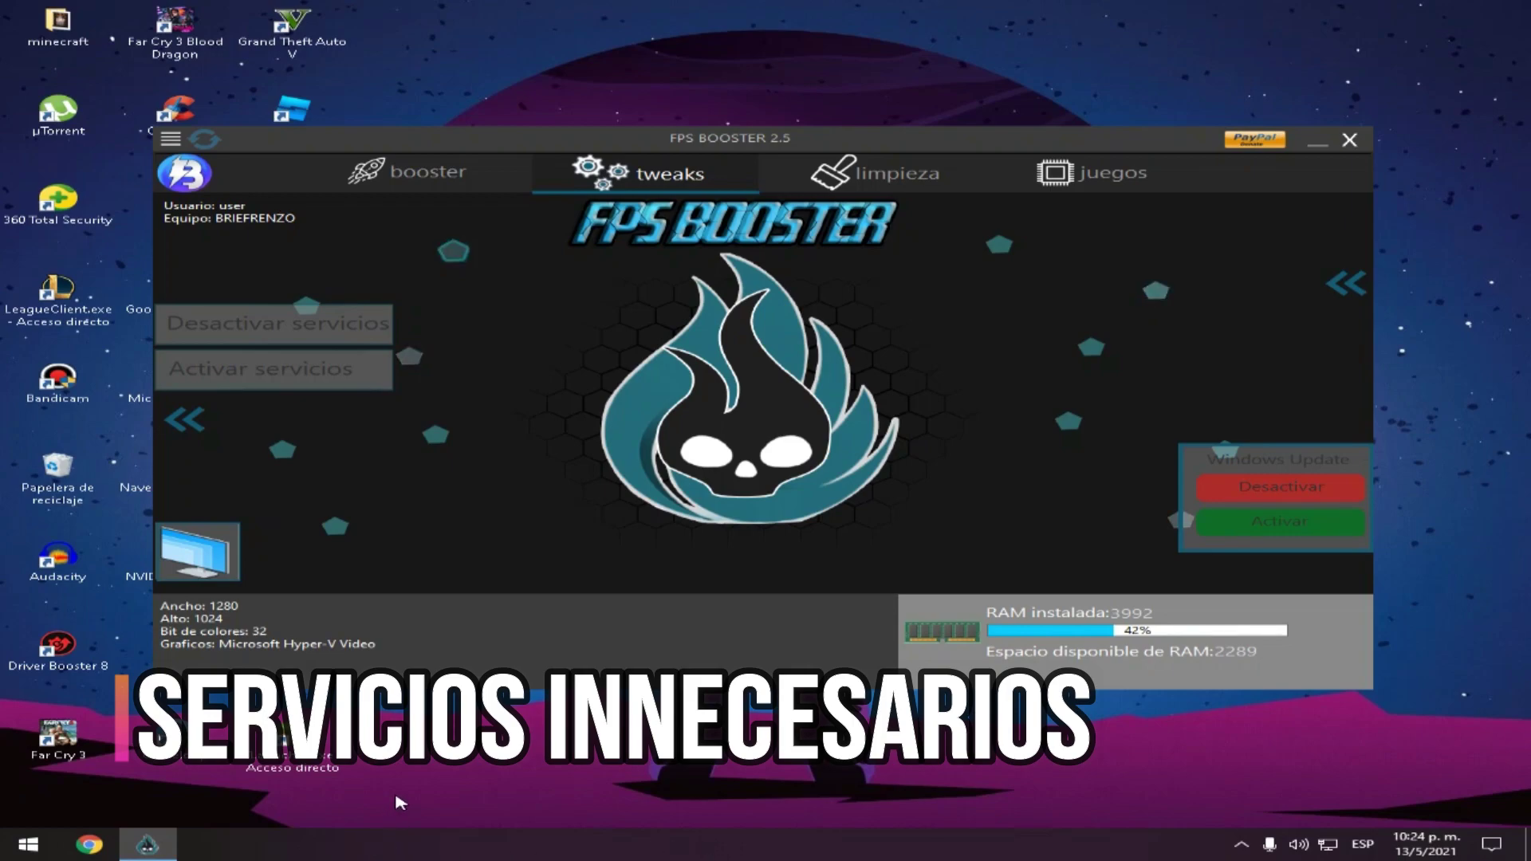
Open the Services console by running services.msc to inspect the services managed by FPS Booster.
key("super+r")
type("se")
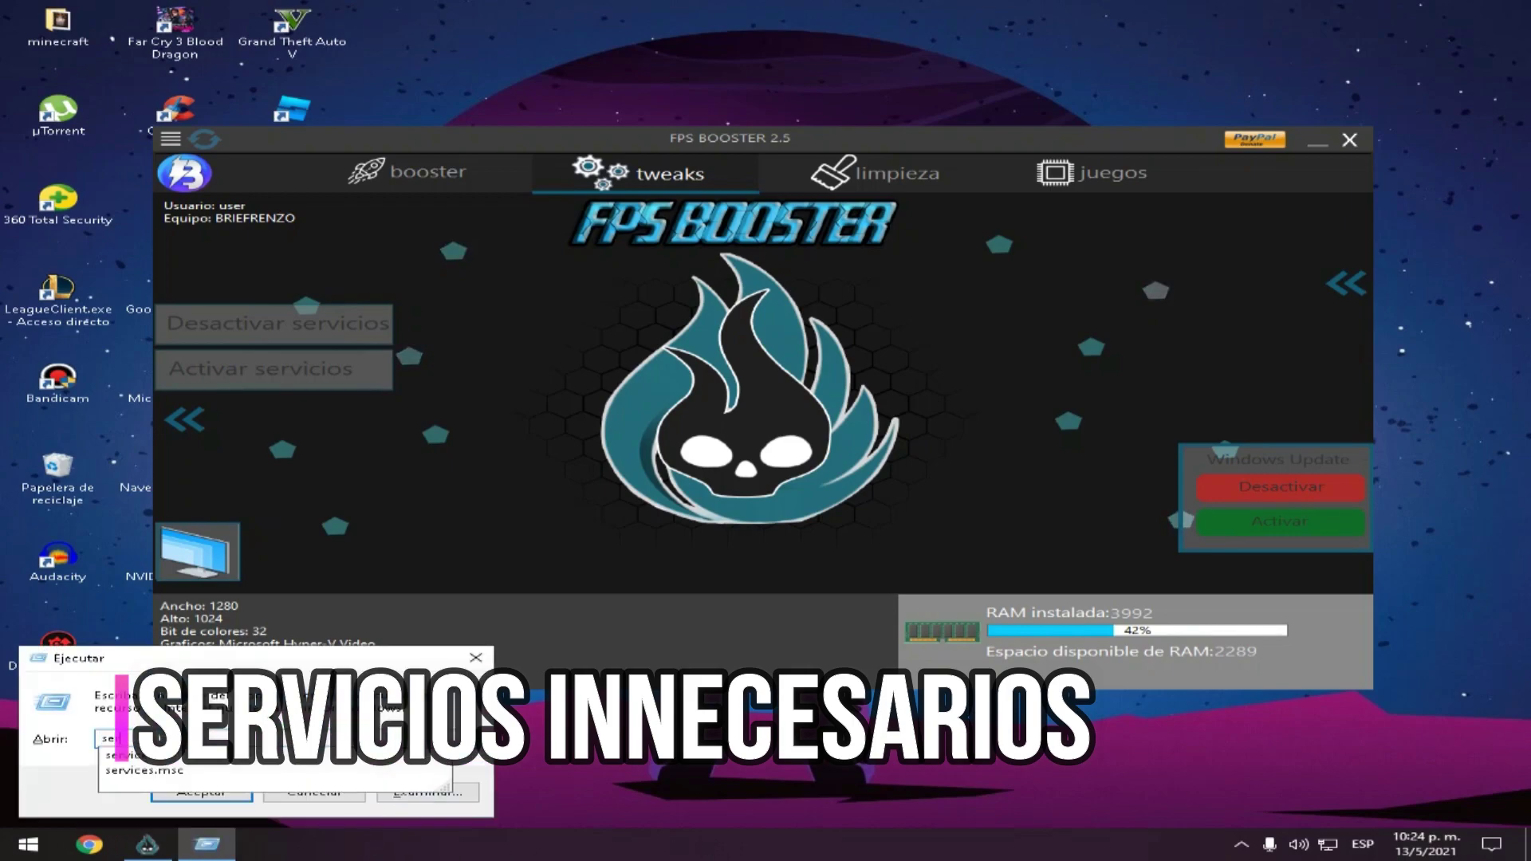
type("rvice")
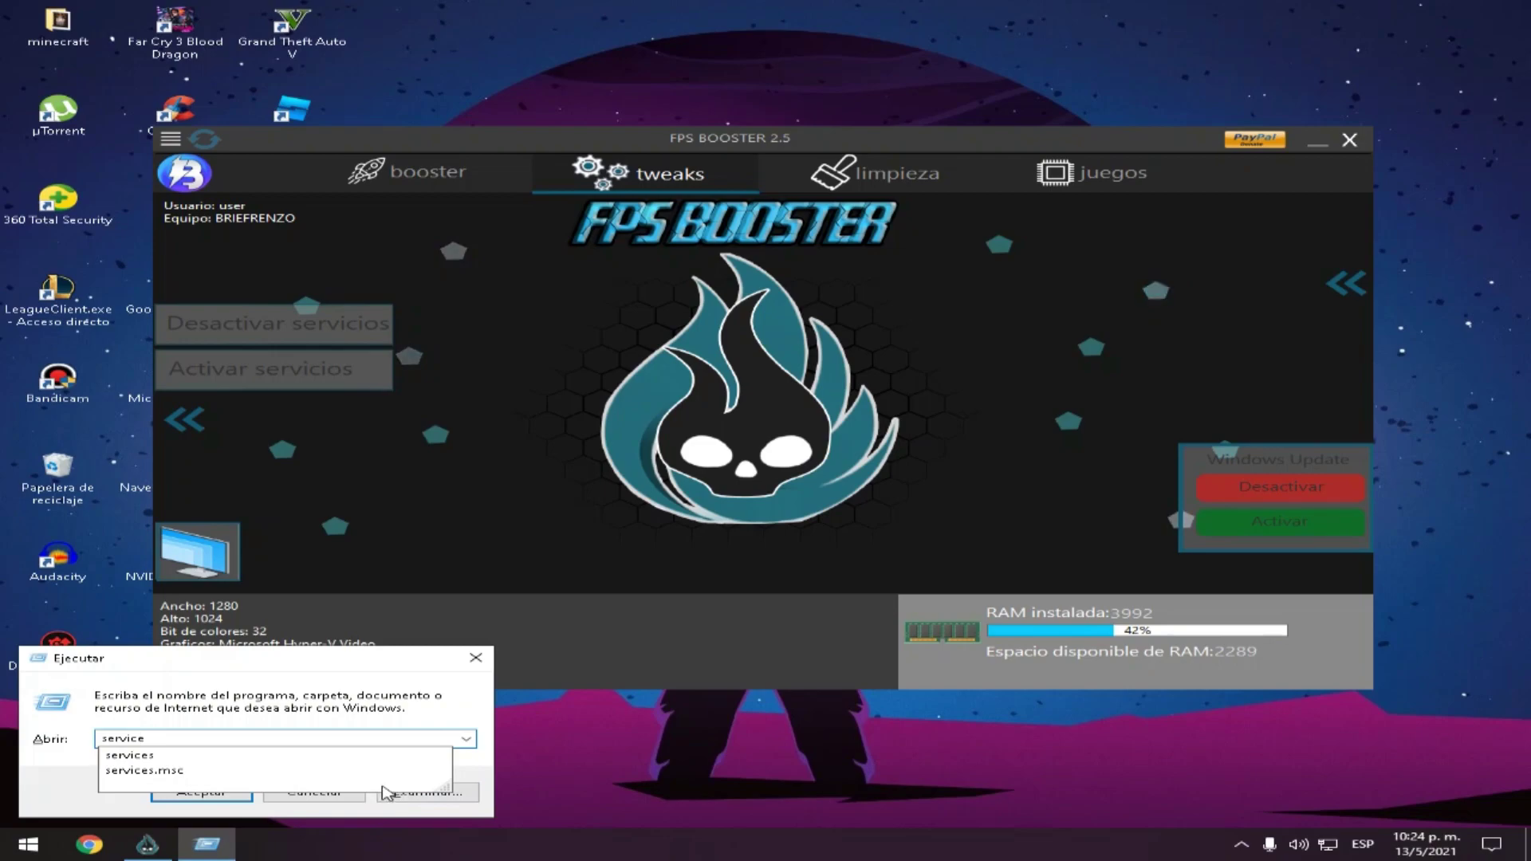
left_click(159, 770)
left_click(202, 793)
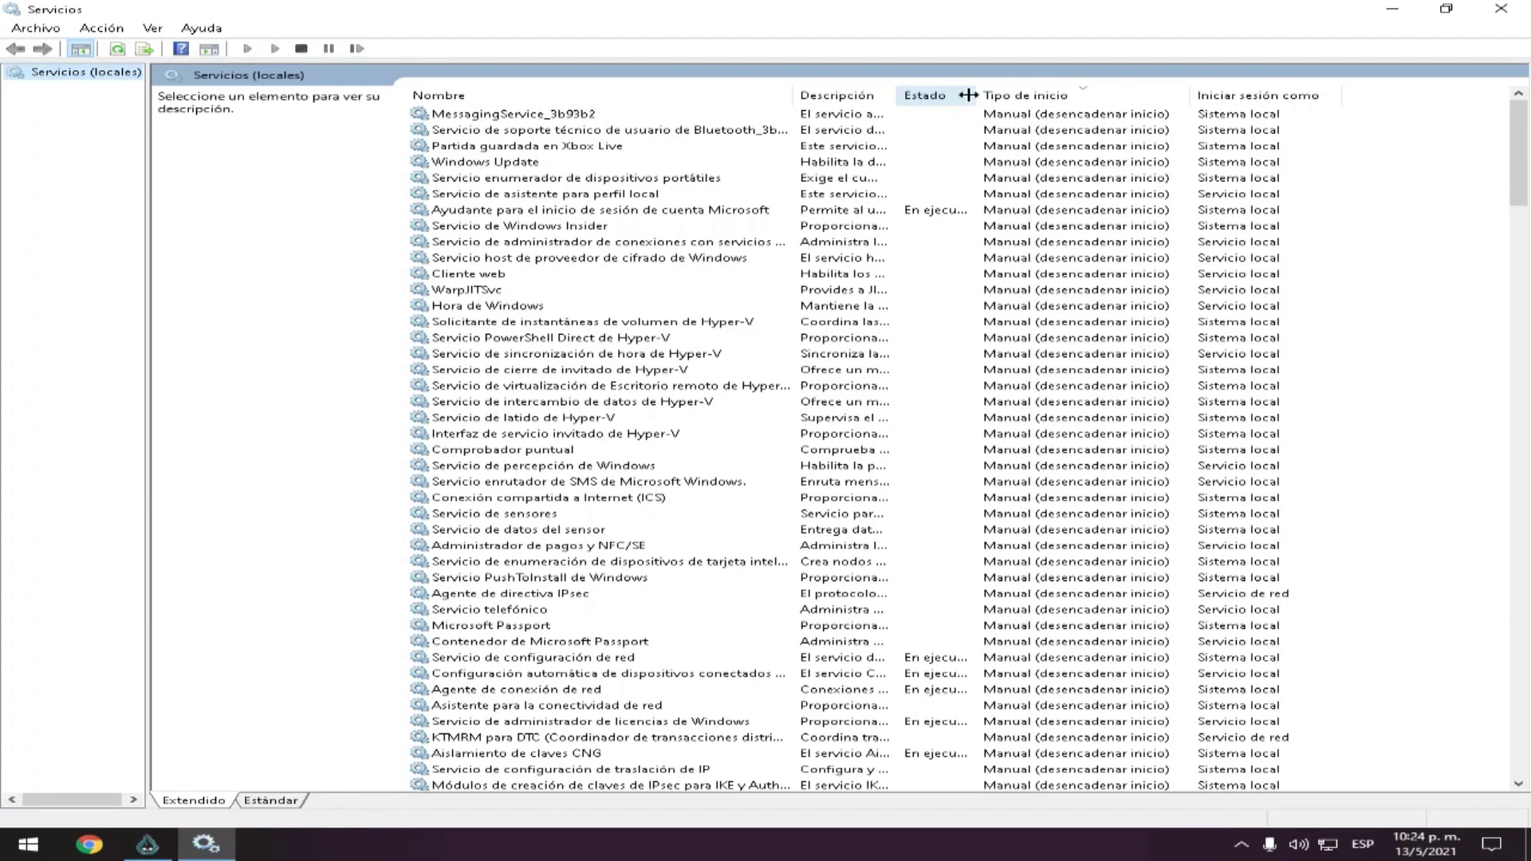
Sort the services by startup type, examine the ones marked Deshabilitado, and close the Services console.
left_click(1025, 96)
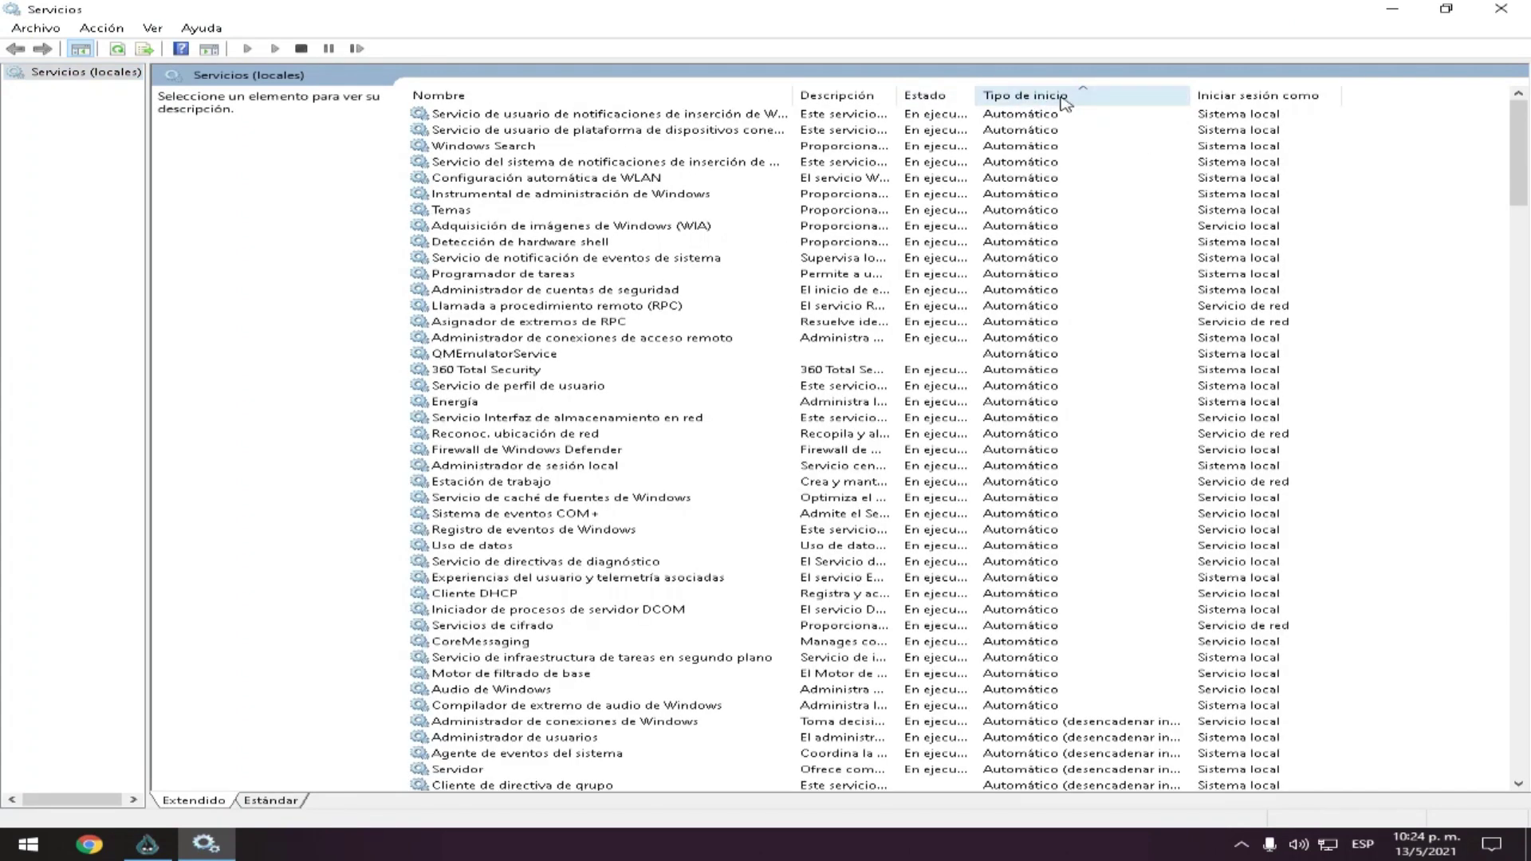
left_click_drag(1527, 201, 1527, 327)
left_click(1078, 196)
scroll(1096, 274, "down", 4)
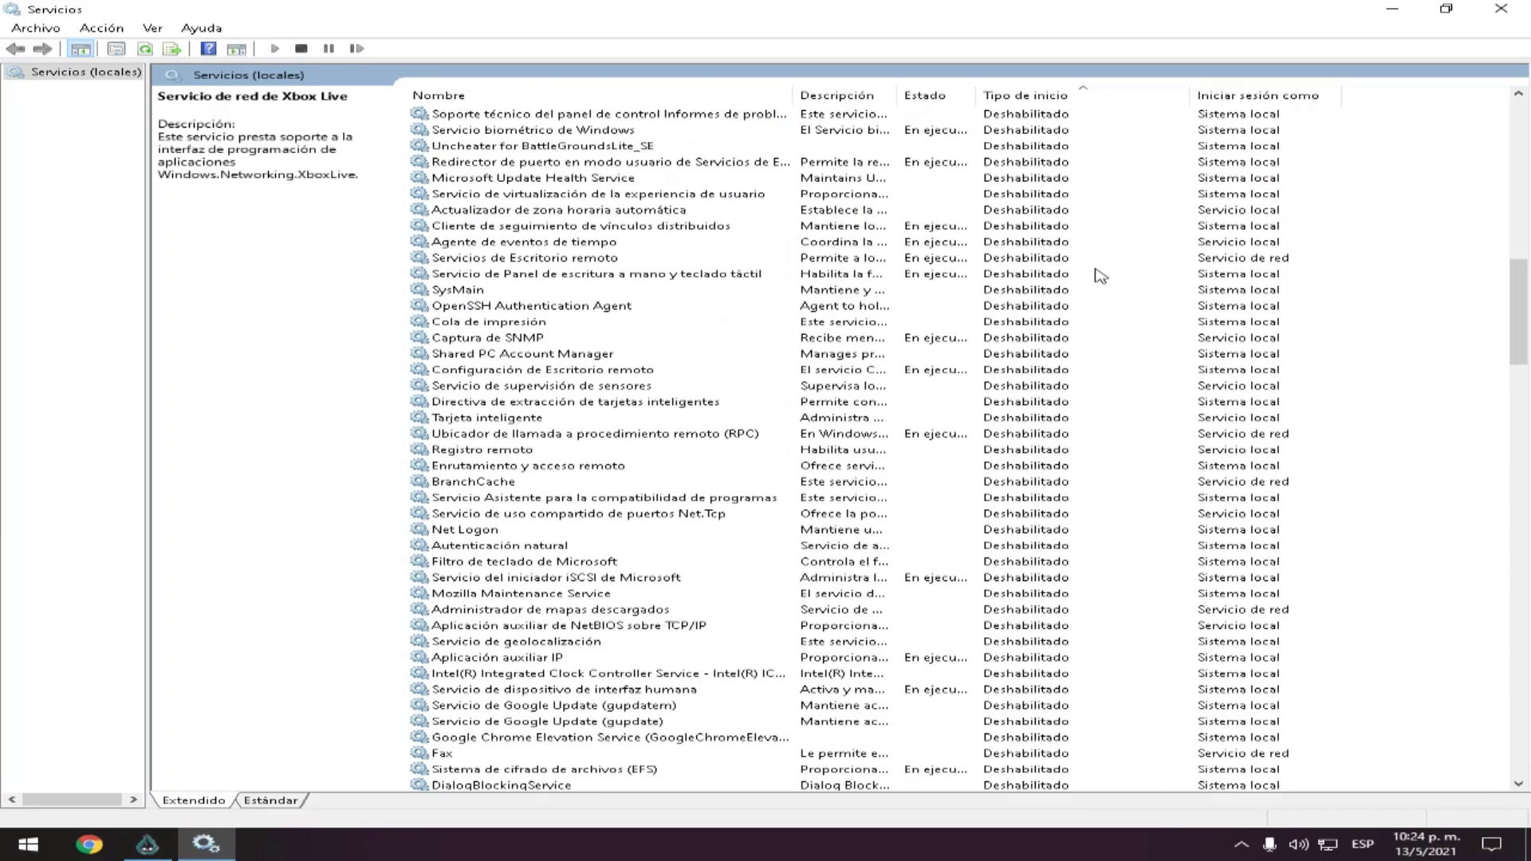
scroll(774, 275, "down", 1)
scroll(634, 443, "down", 2)
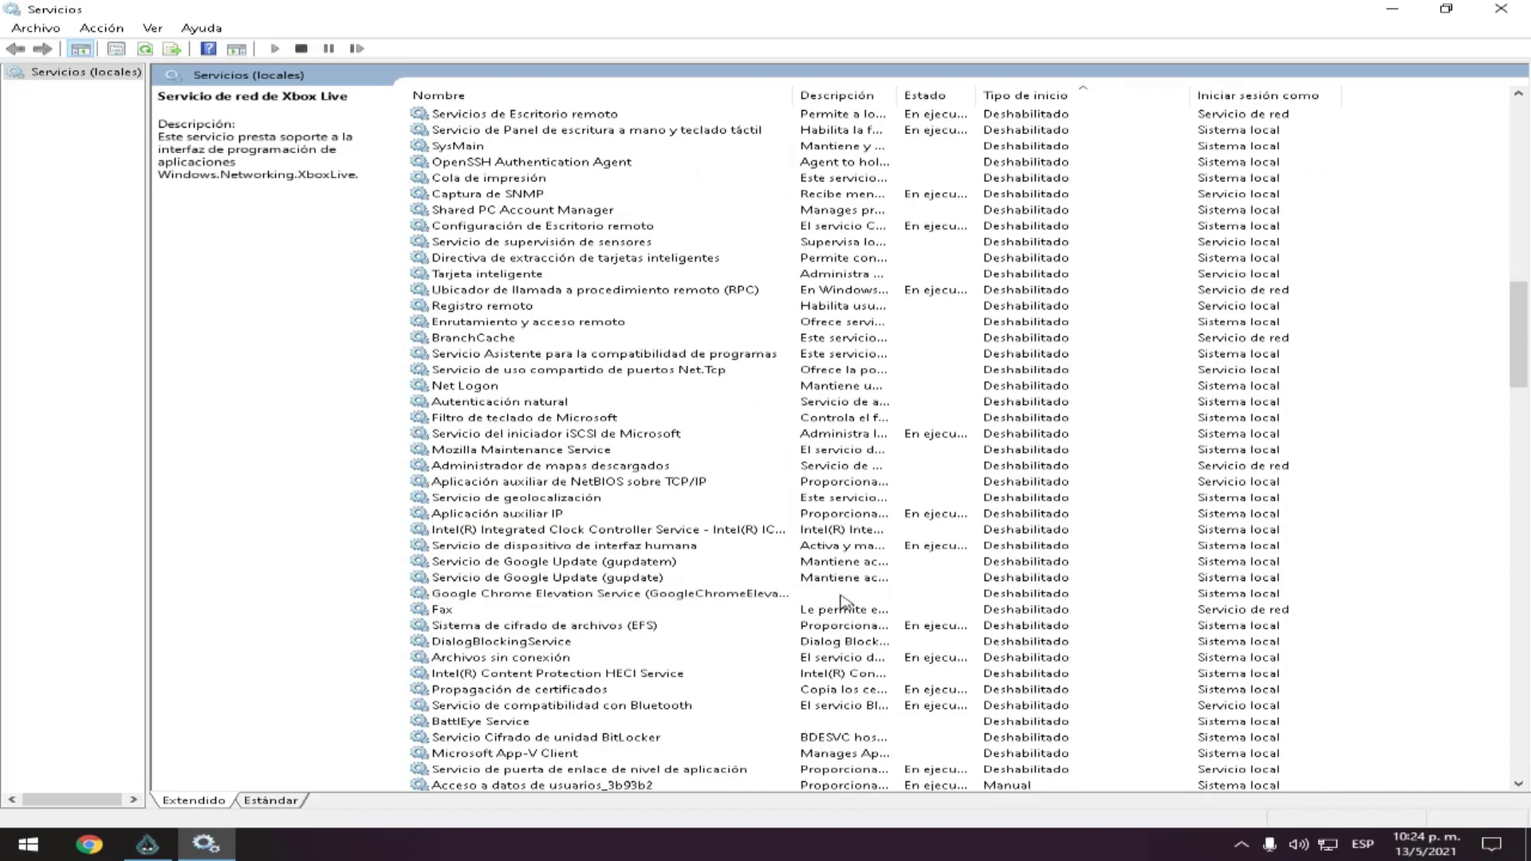
scroll(842, 603, "up", 6)
scroll(1036, 399, "down", 8)
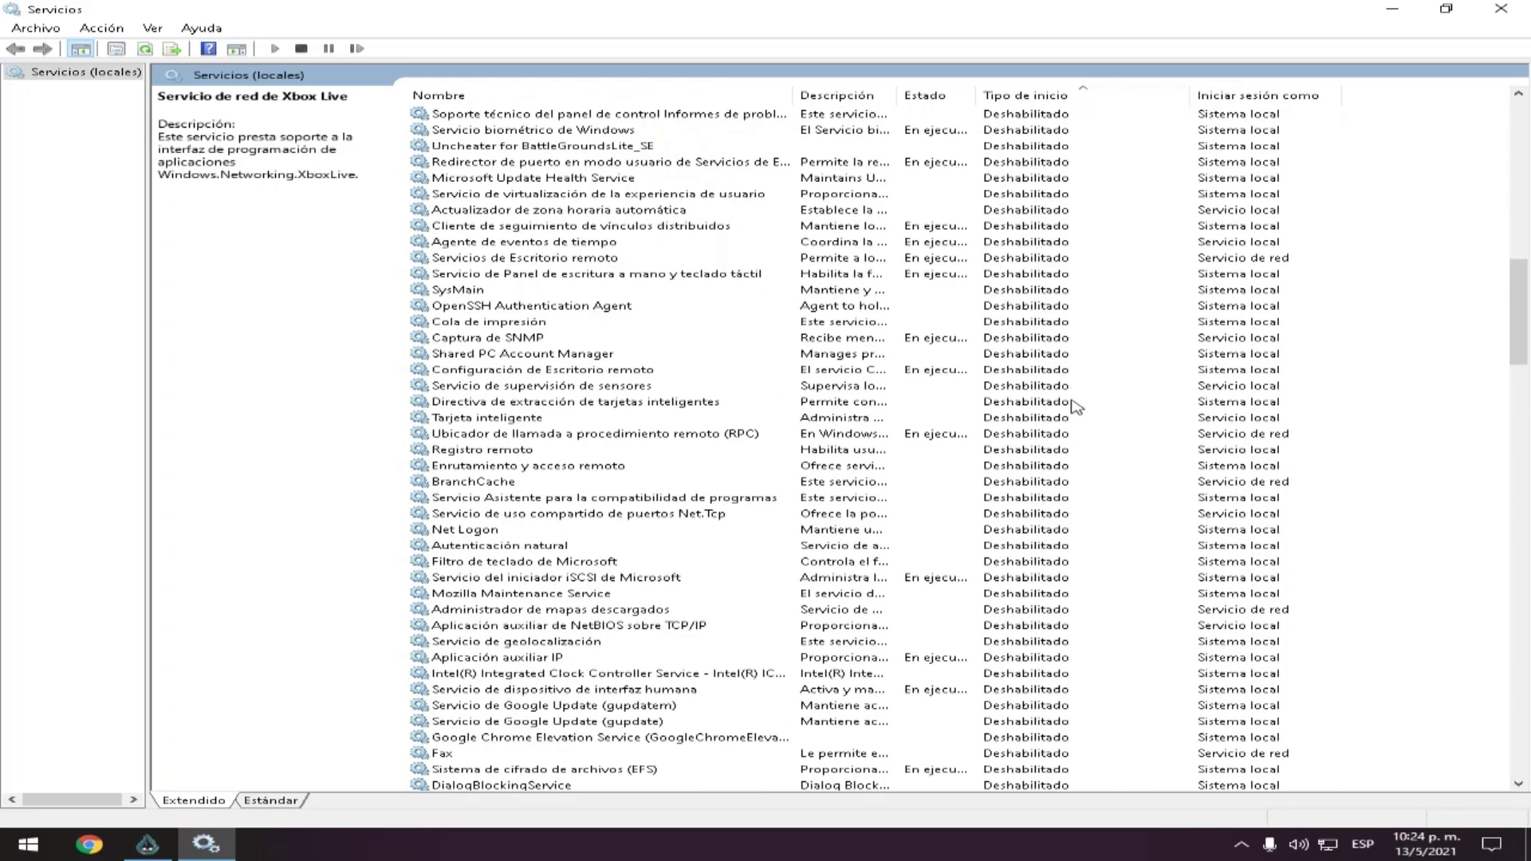
scroll(1371, 232, "up", 7)
left_click(1500, 8)
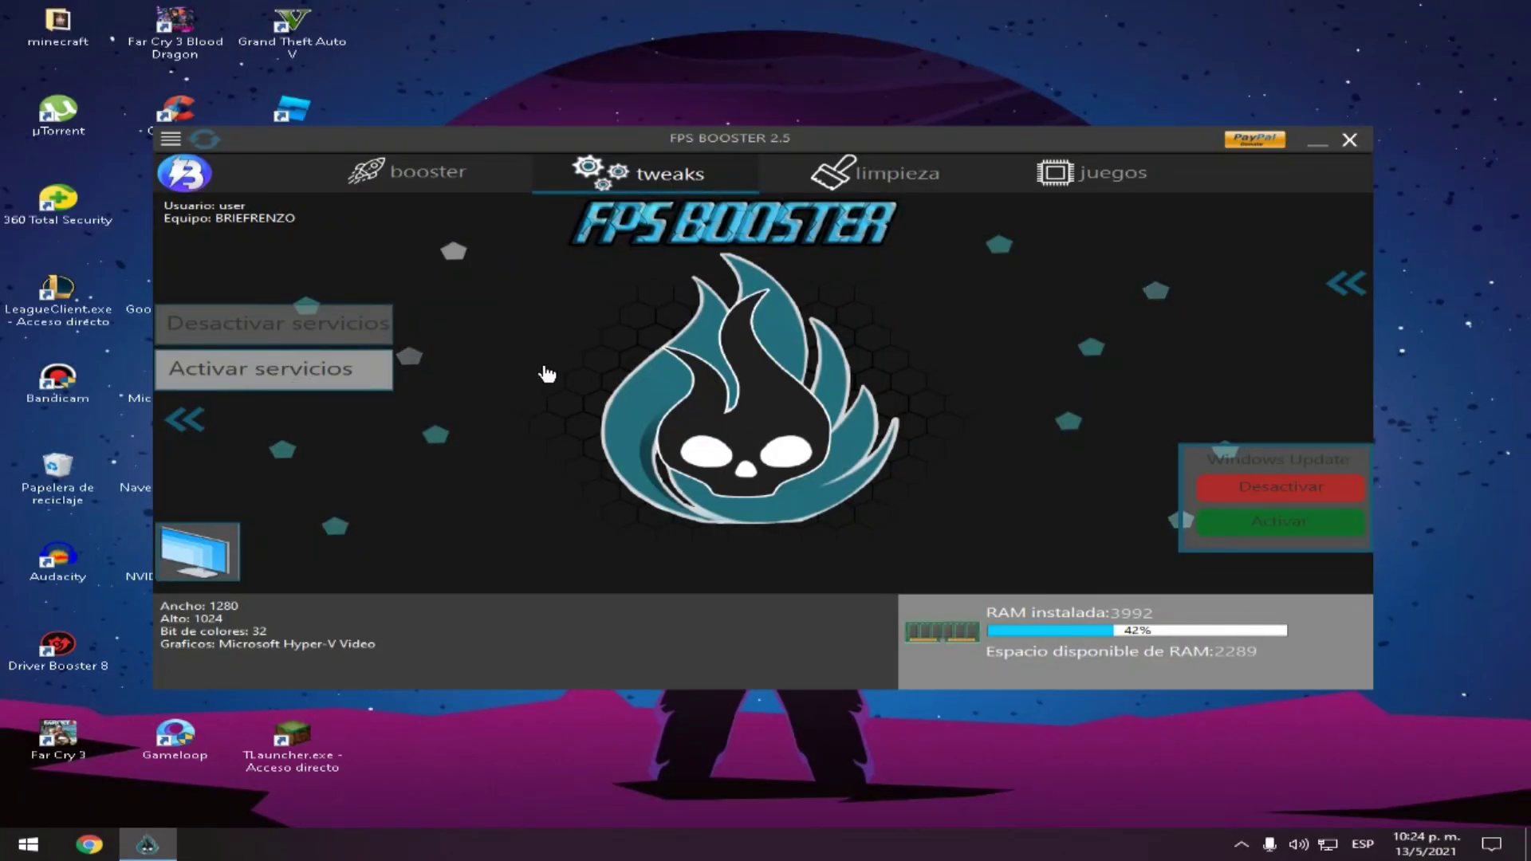
Re-enable the Windows services with FPS Booster's Activar servicios option and dismiss the confirmation.
left_click(352, 376)
left_click(939, 335)
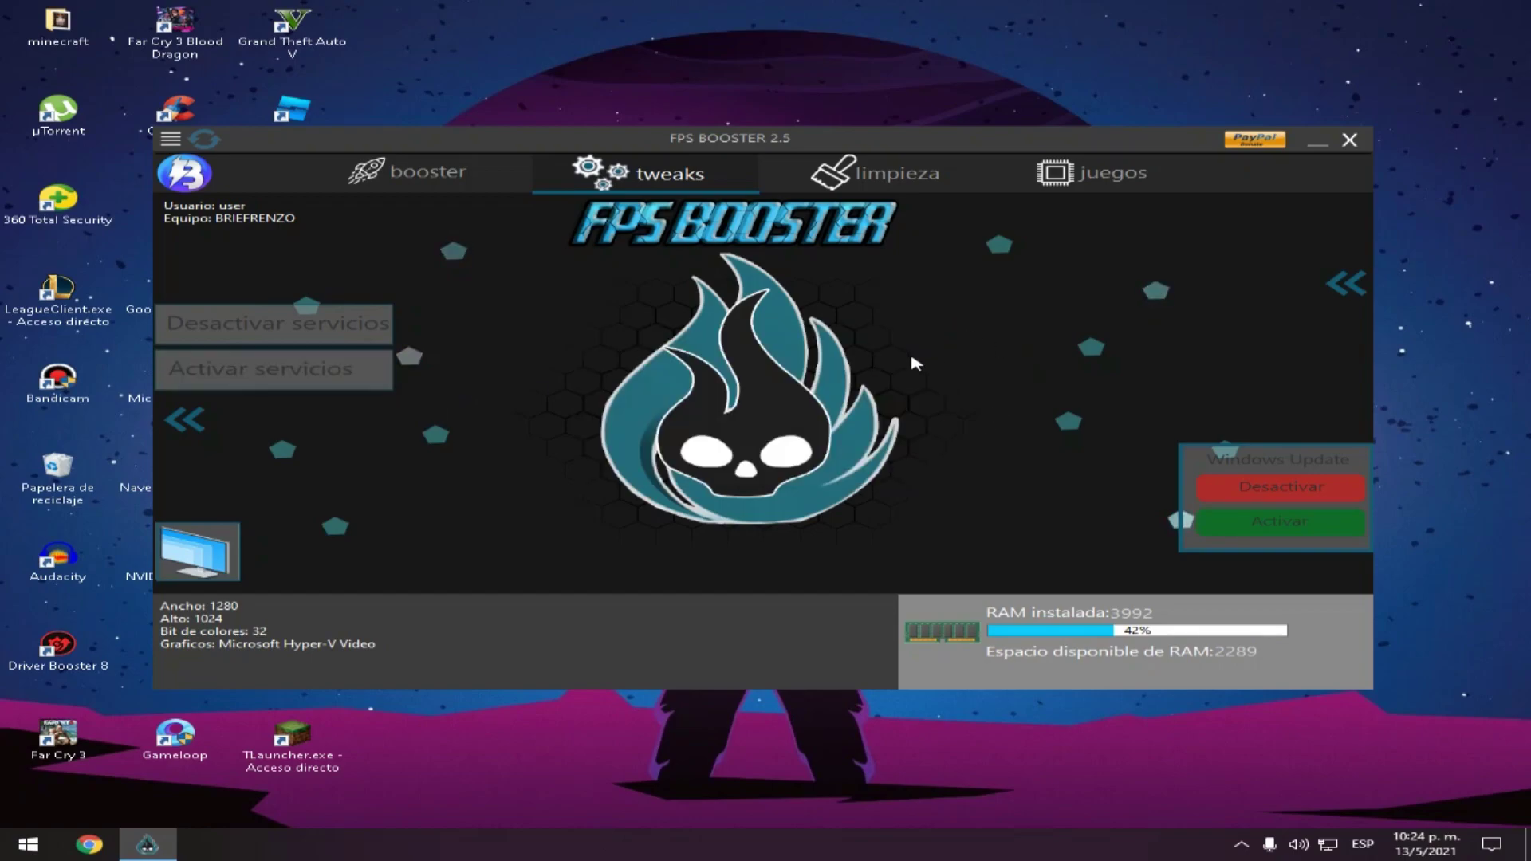
Run services.msc to examine which services are still marked Deshabilitado after the reactivation, and close the console.
key("super+r")
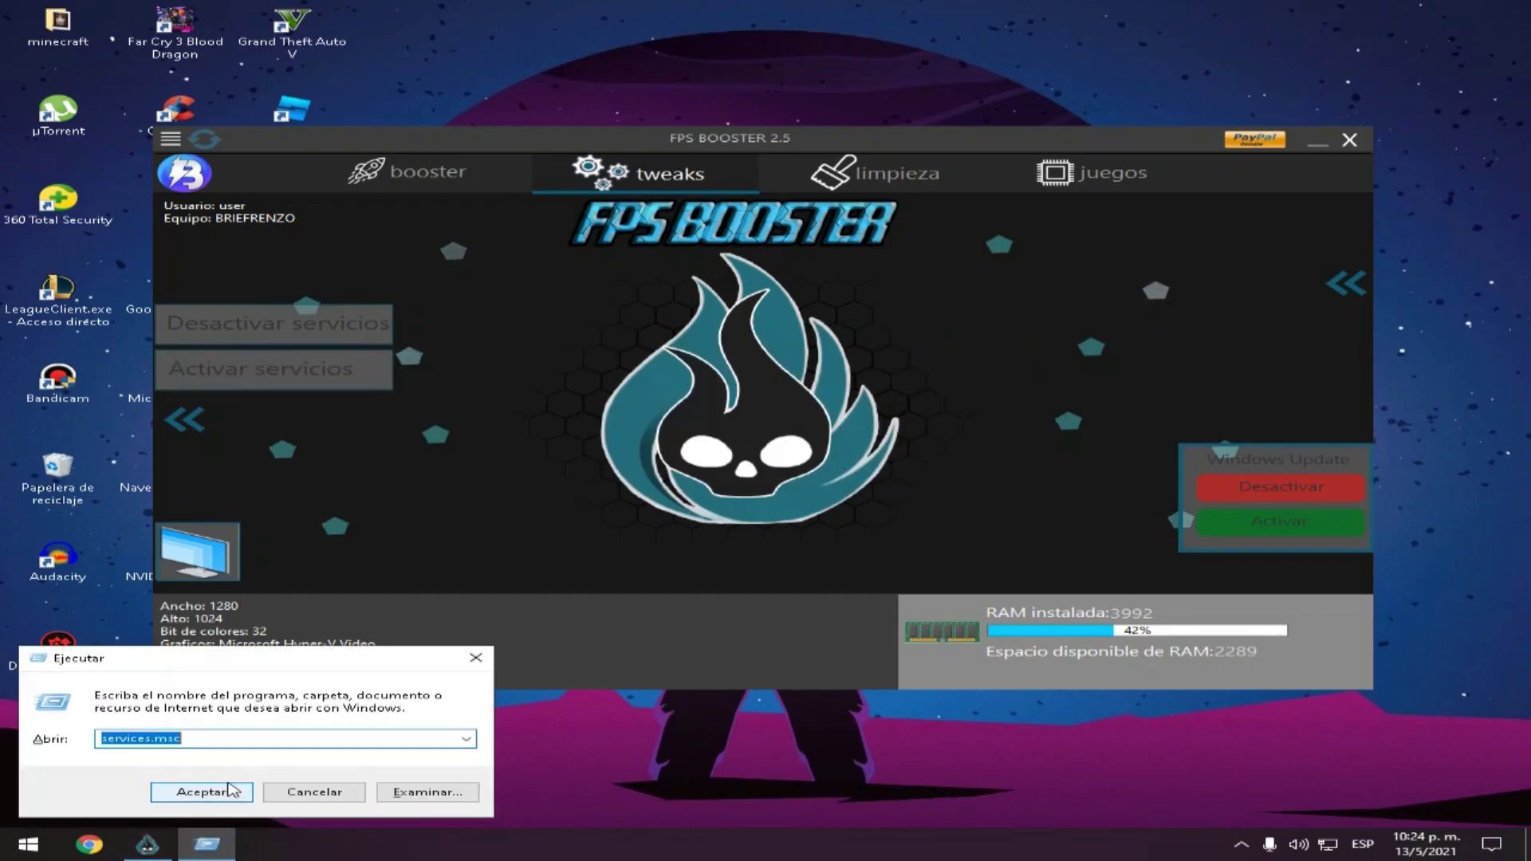
left_click(229, 788)
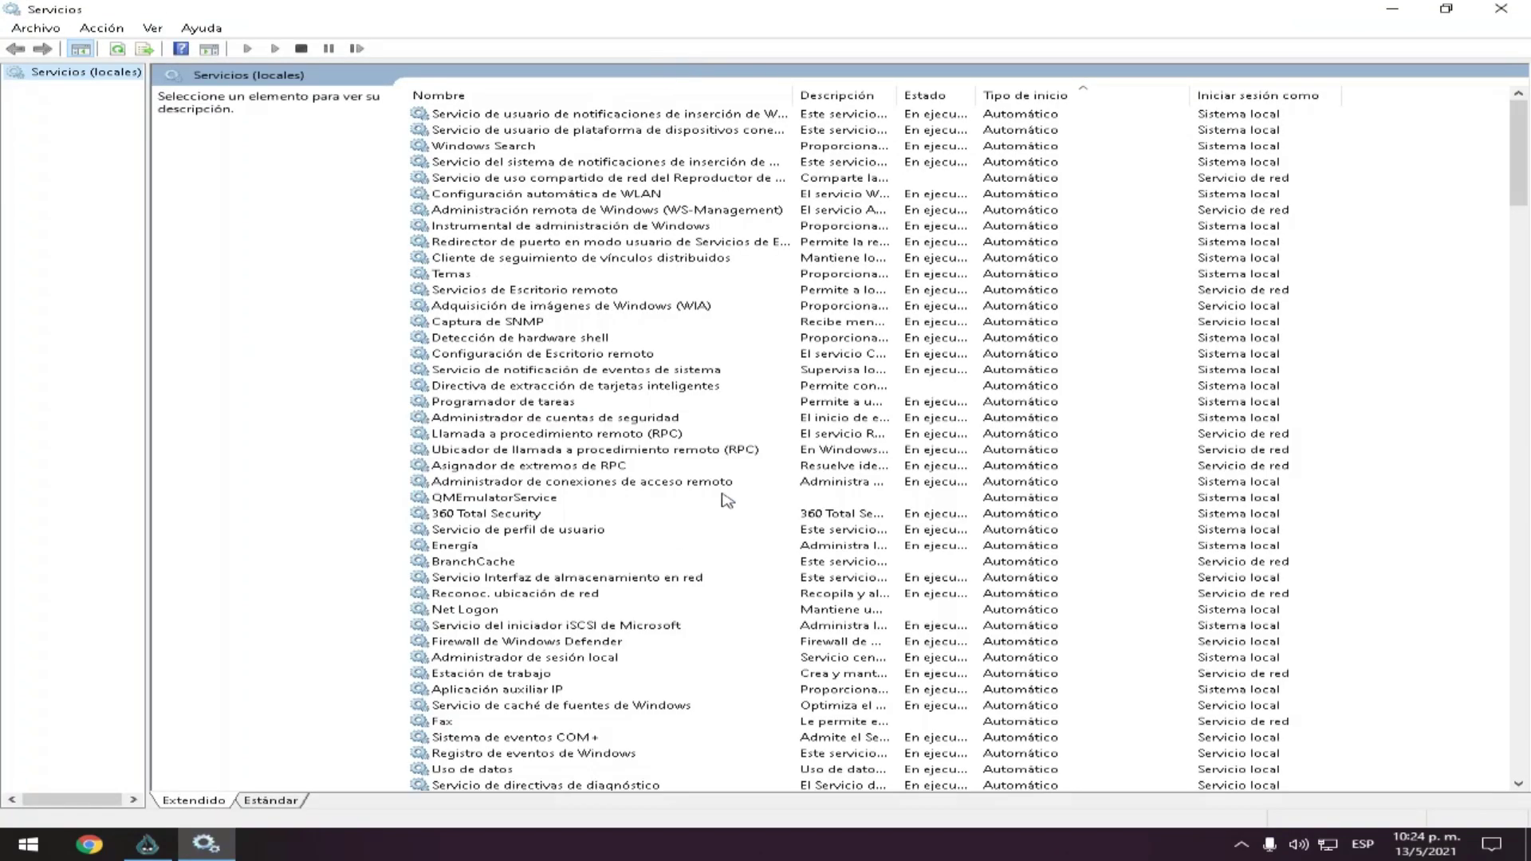
left_click_drag(1529, 185, 1529, 385)
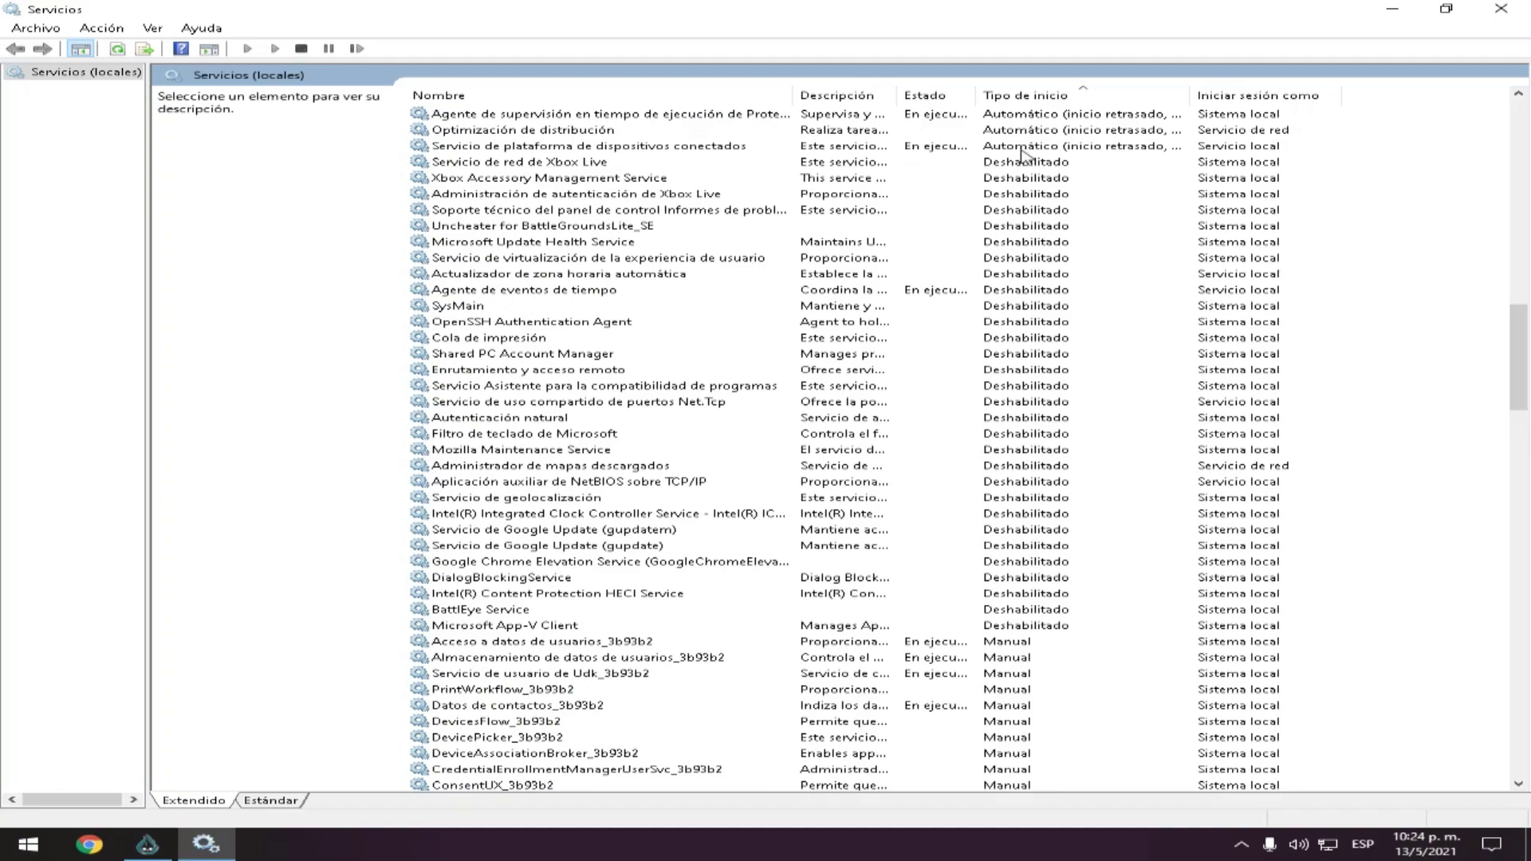
left_click(1063, 162)
left_click(1011, 628)
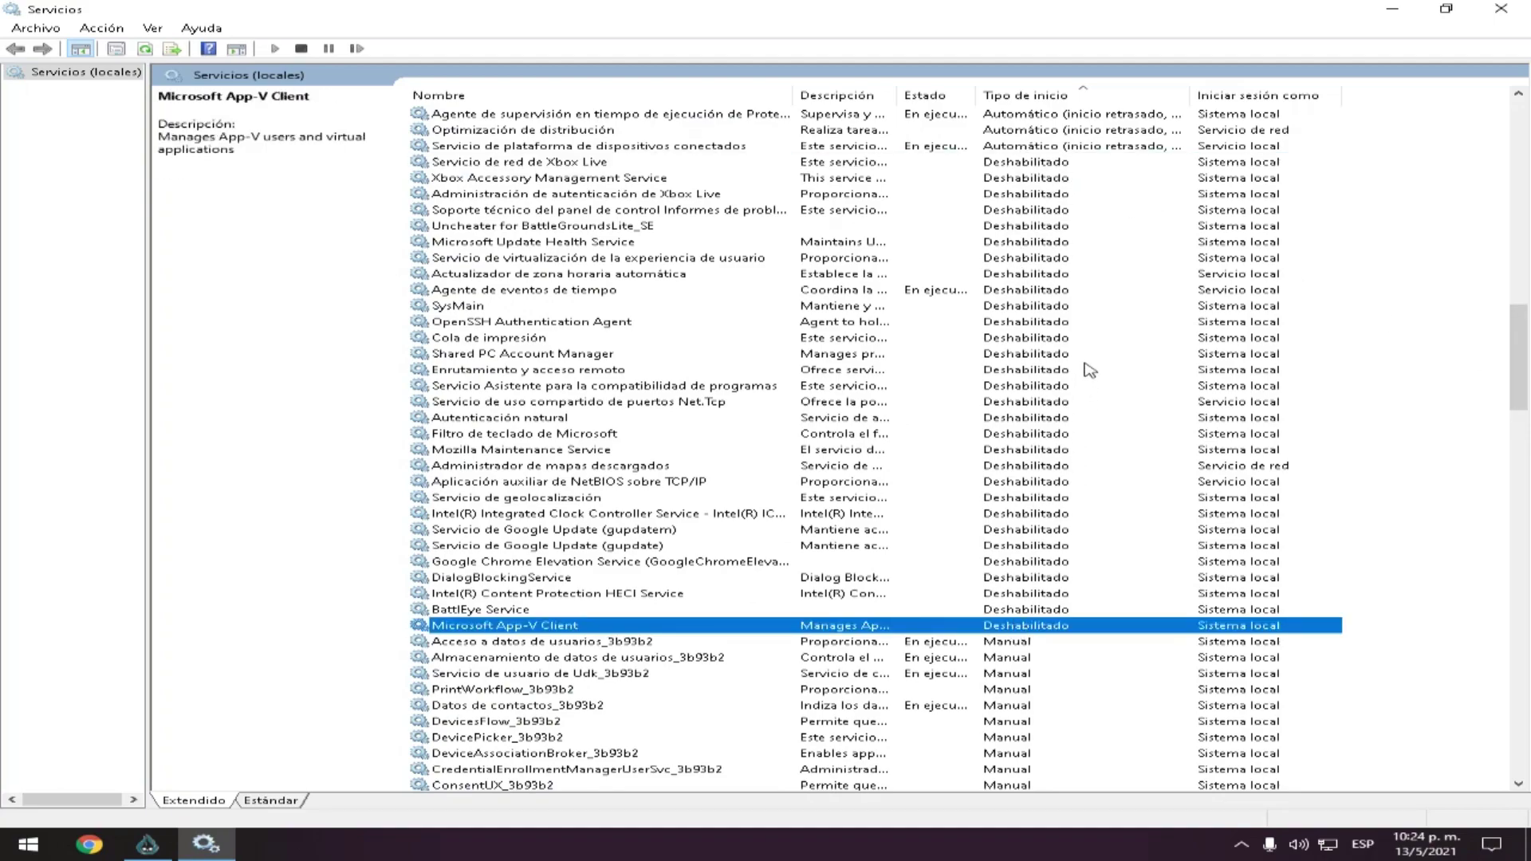
left_click(1037, 148)
left_click(1033, 162)
left_click(1067, 628)
left_click(1477, 11)
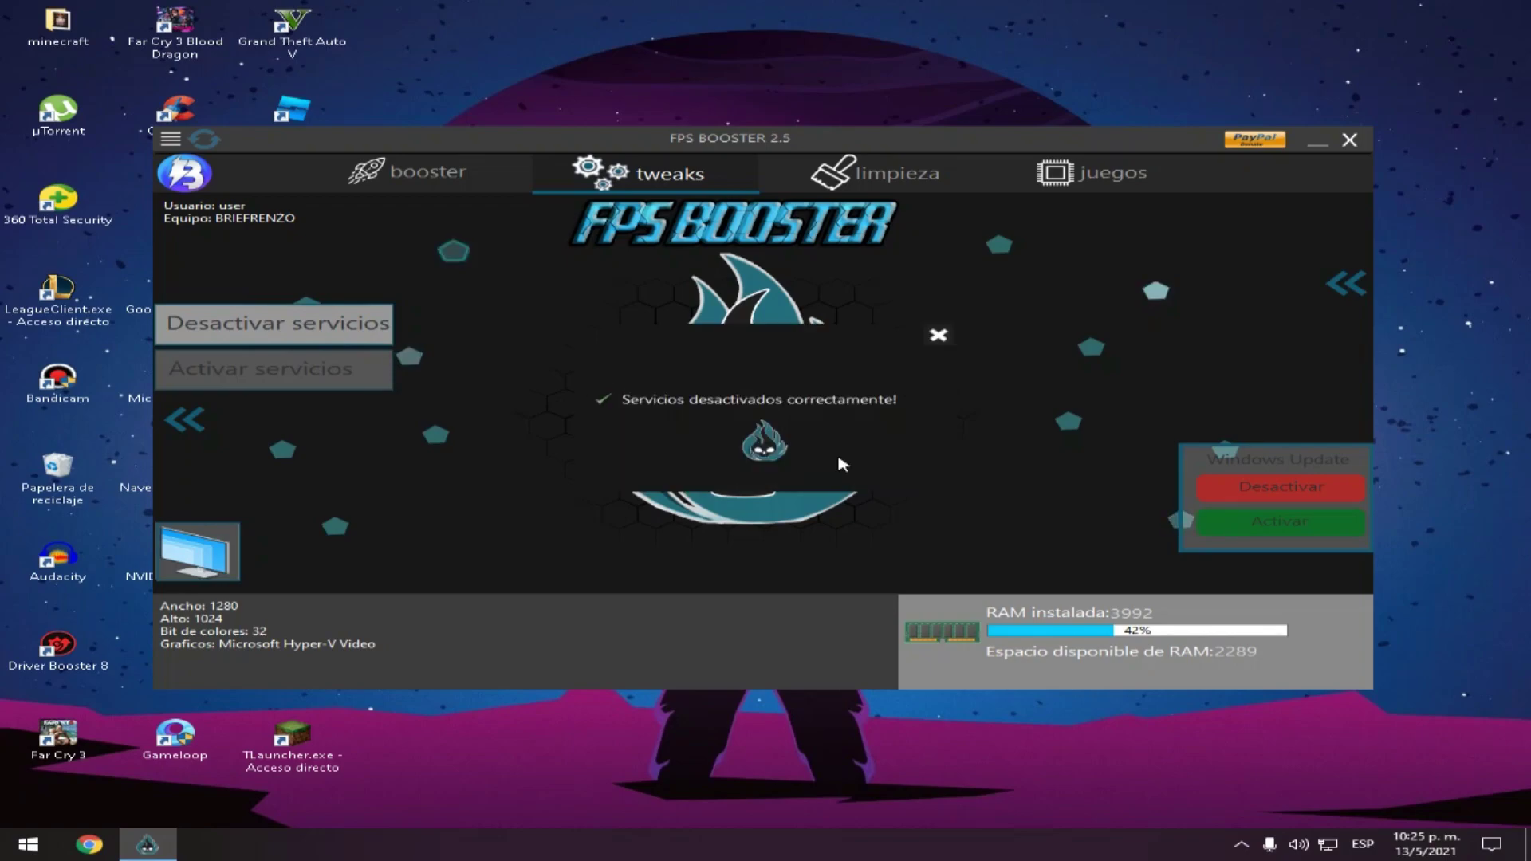
Dismiss the services deactivation message, and disable Aero from the tweaks section's Aero options.
left_click(939, 336)
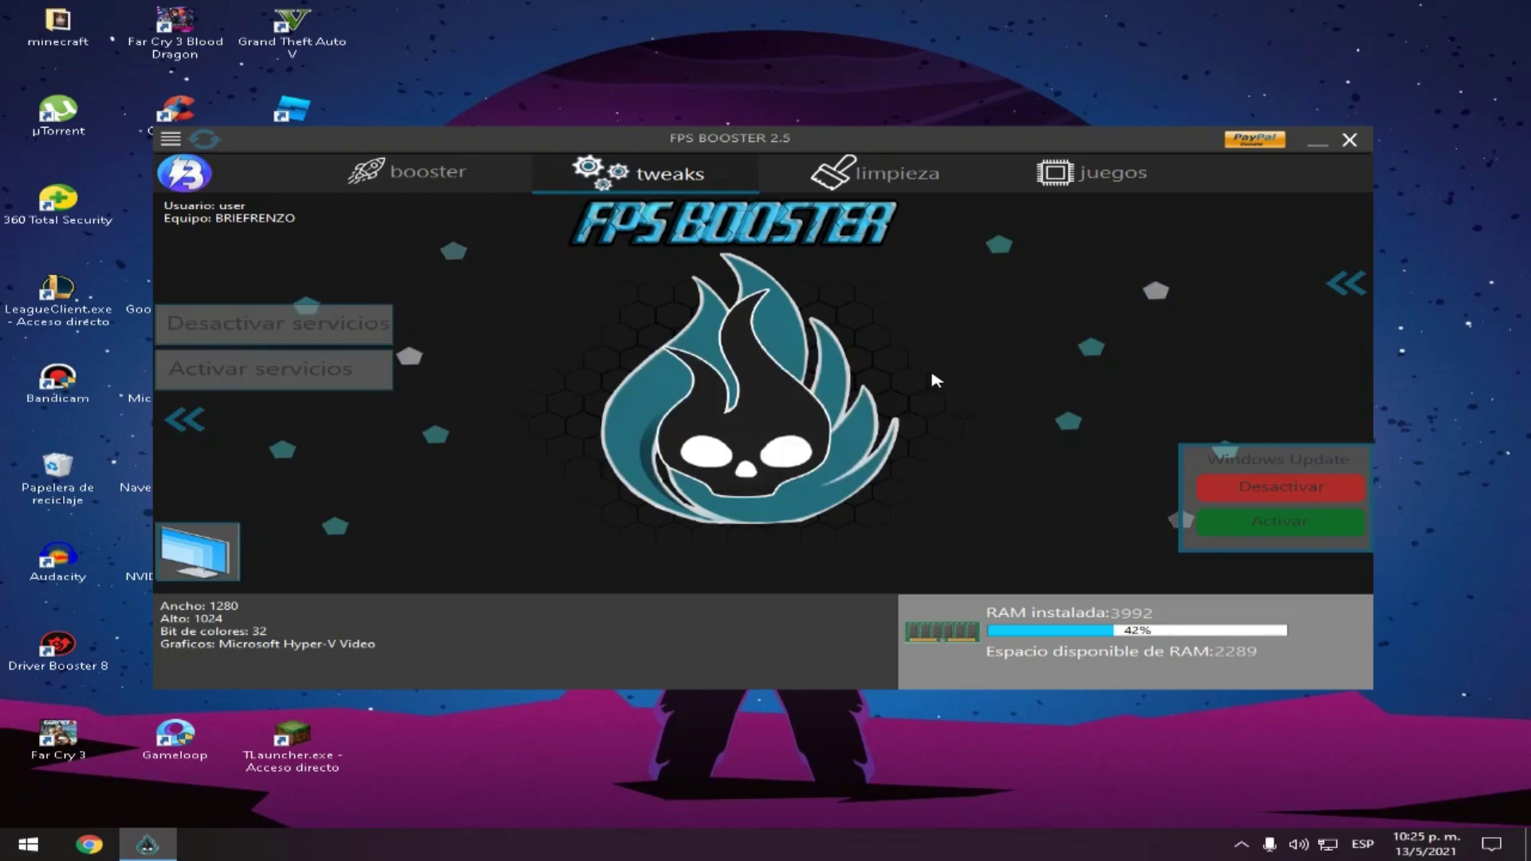
left_click(1337, 282)
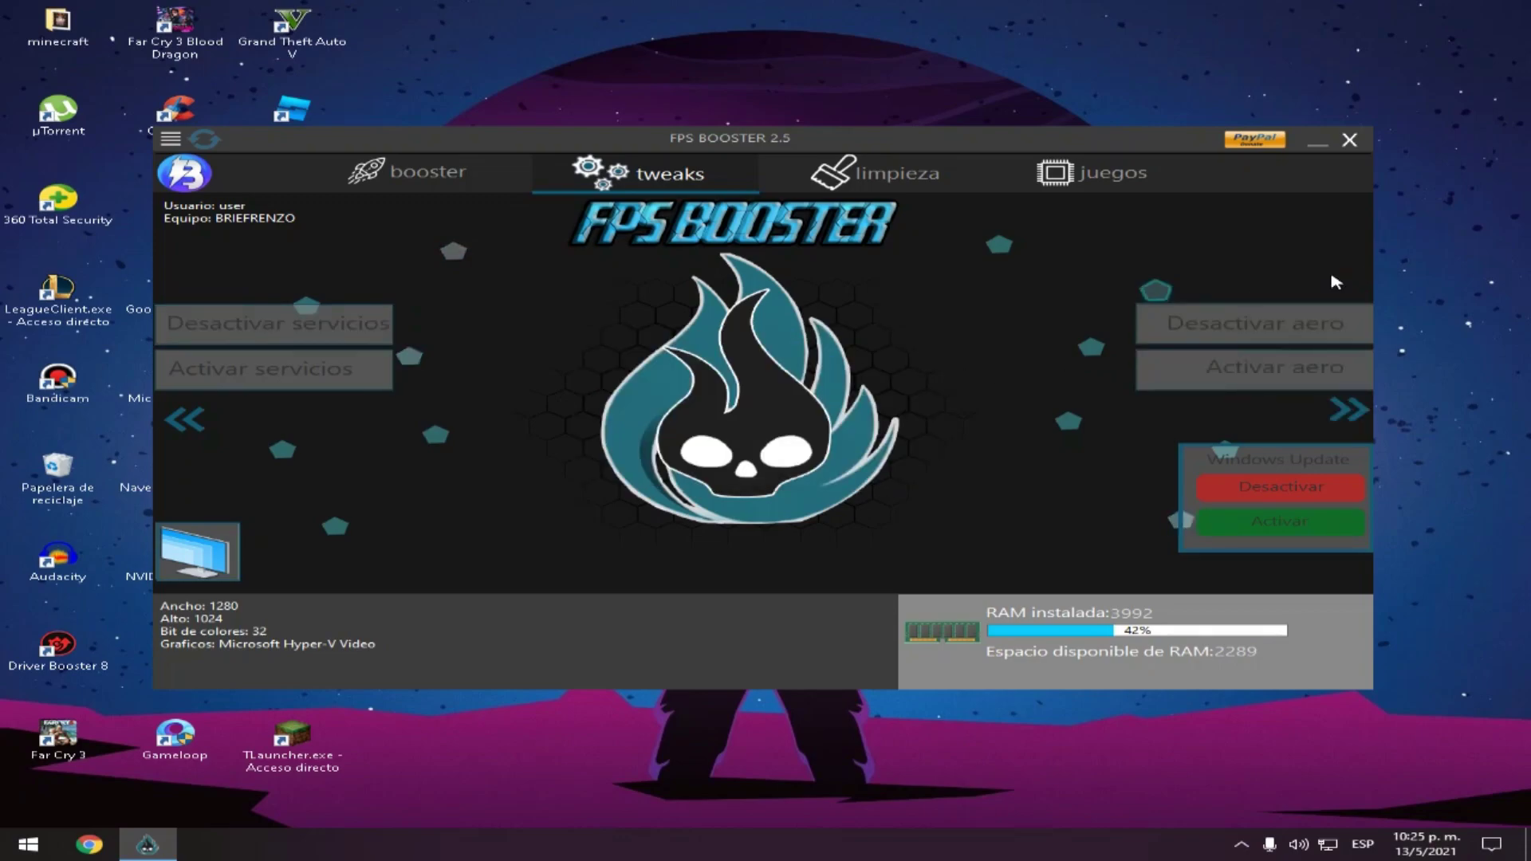
left_click(1276, 323)
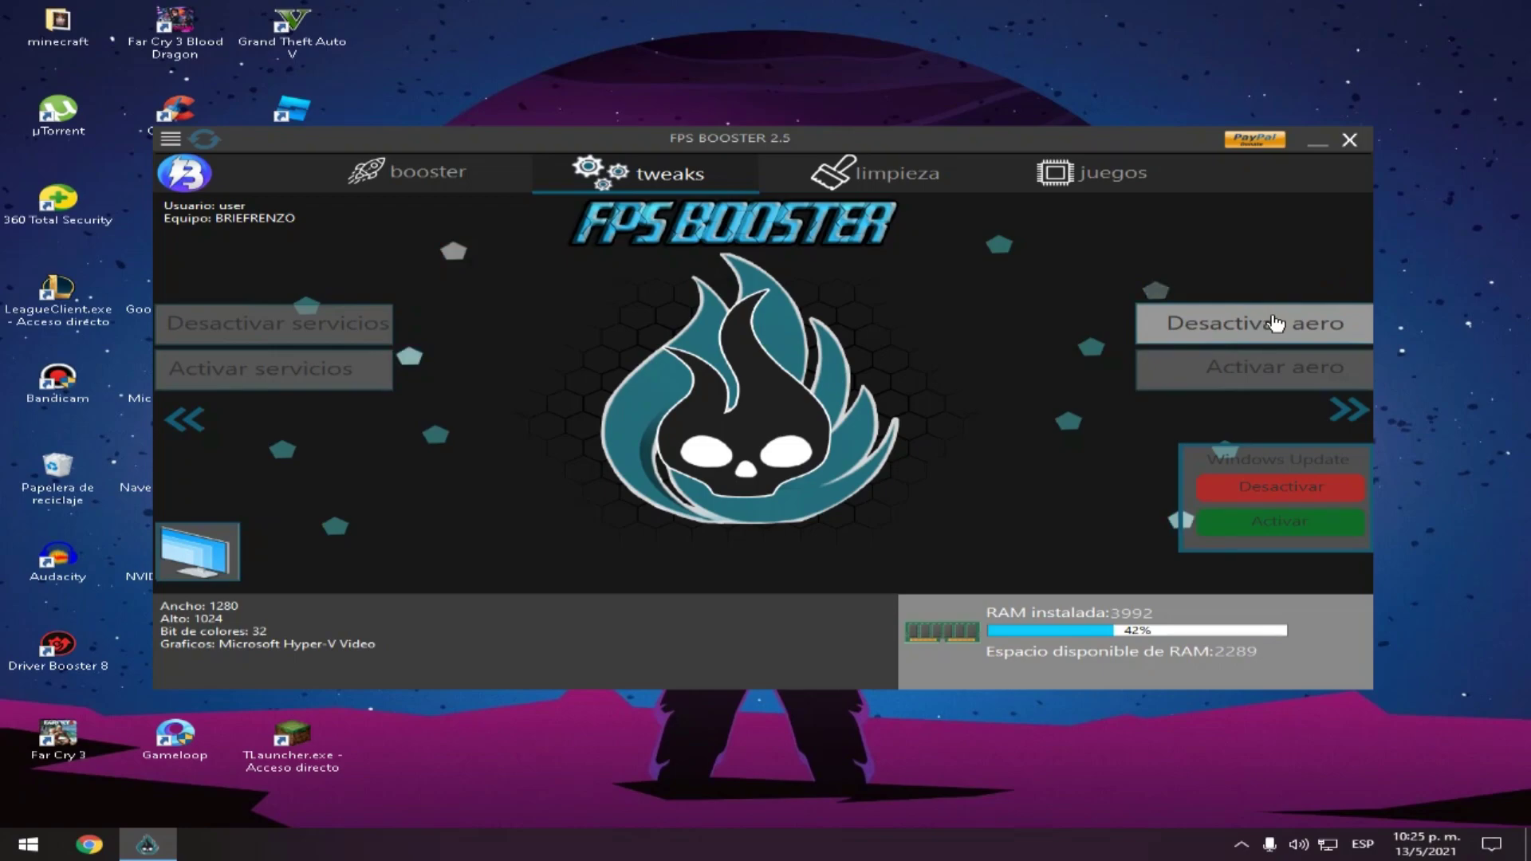
left_click(1273, 329)
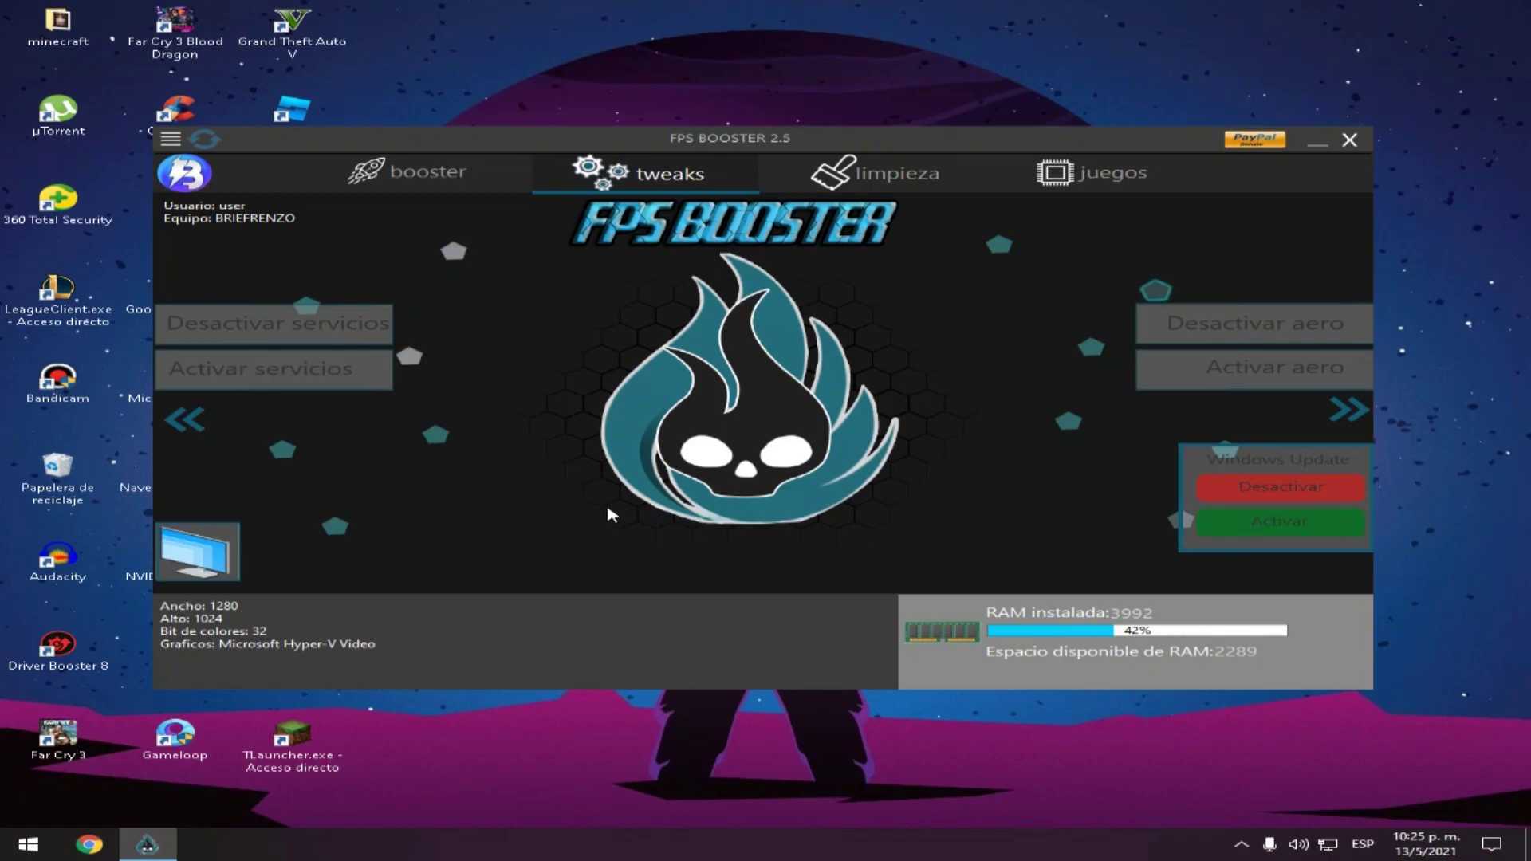
Launch the HRC resolution changer from the tweaks section, accept its first-startup warning, and bring up its window.
left_click(199, 550)
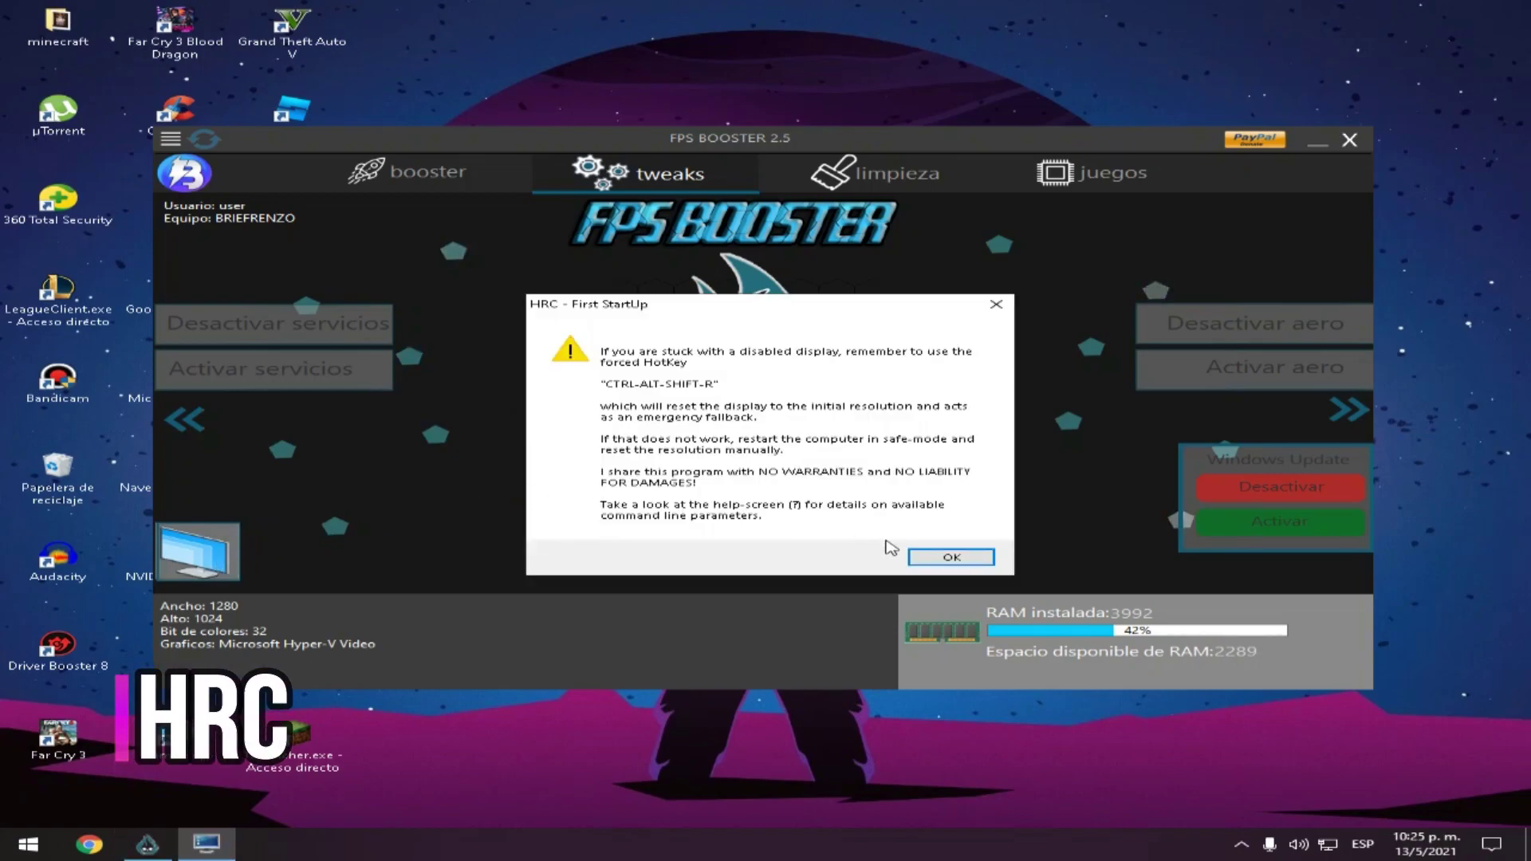
left_click(967, 560)
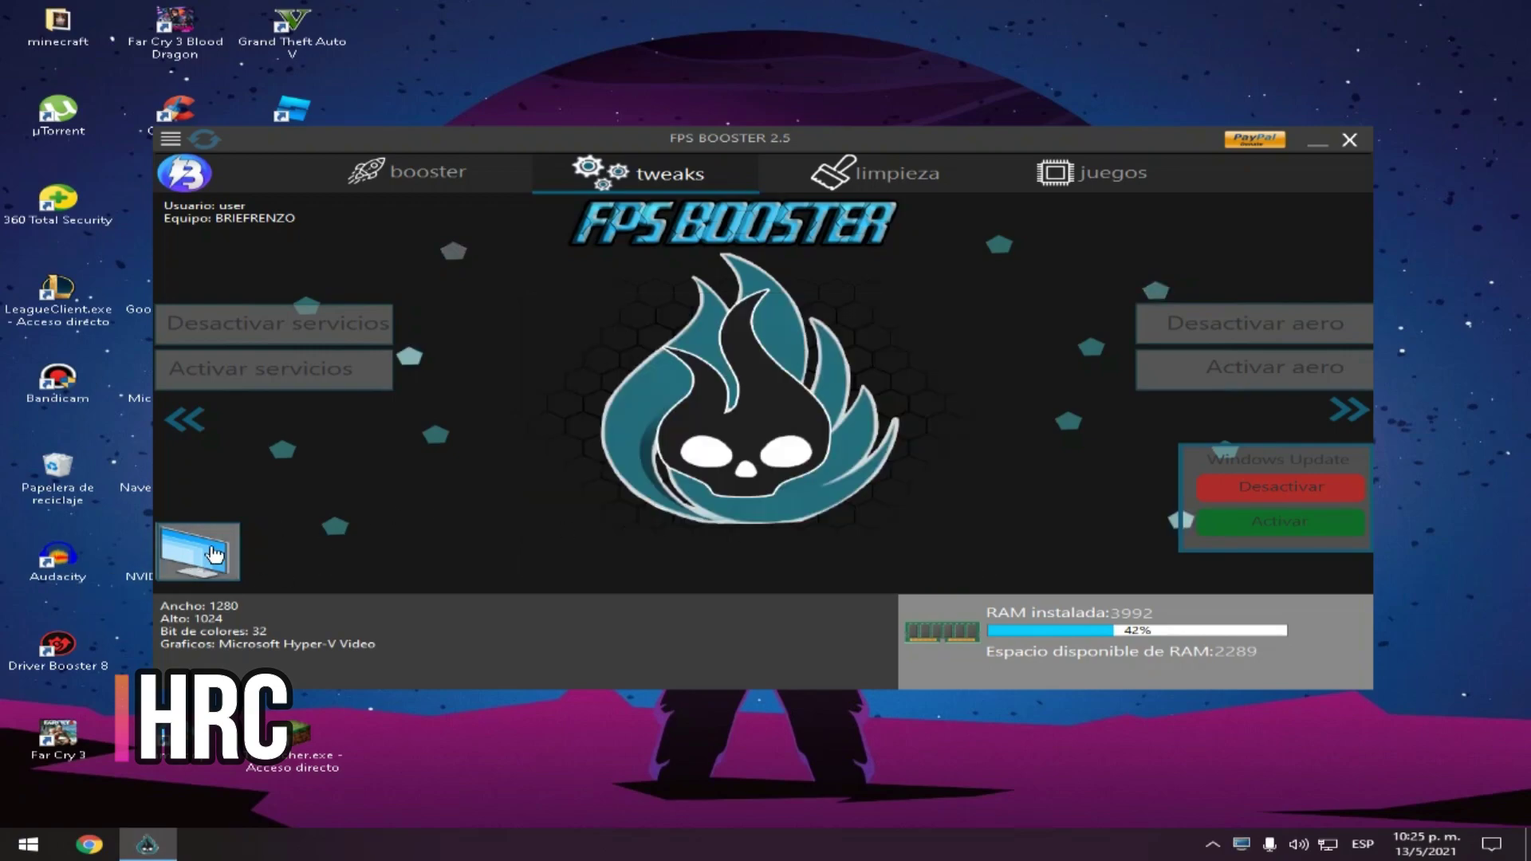
left_click(1240, 845)
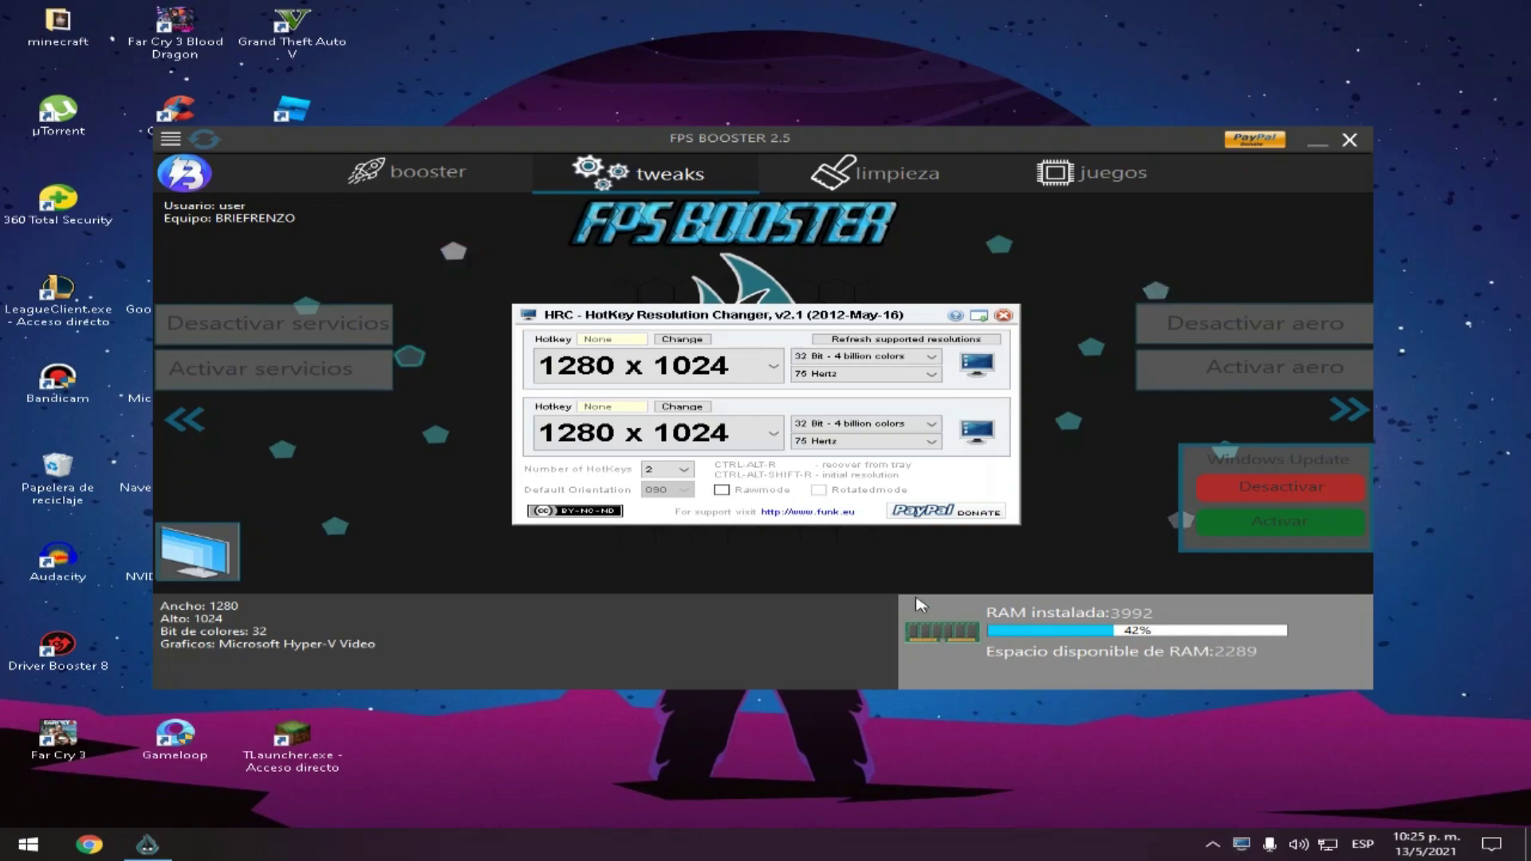
Assign 6 as the hotkey for the first resolution in HRC.
left_click(682, 339)
key("6")
left_click(682, 340)
Assign 7 as the hotkey for HRC's second resolution and set that resolution to 640 x 480.
left_click(683, 407)
key("7")
left_click(684, 407)
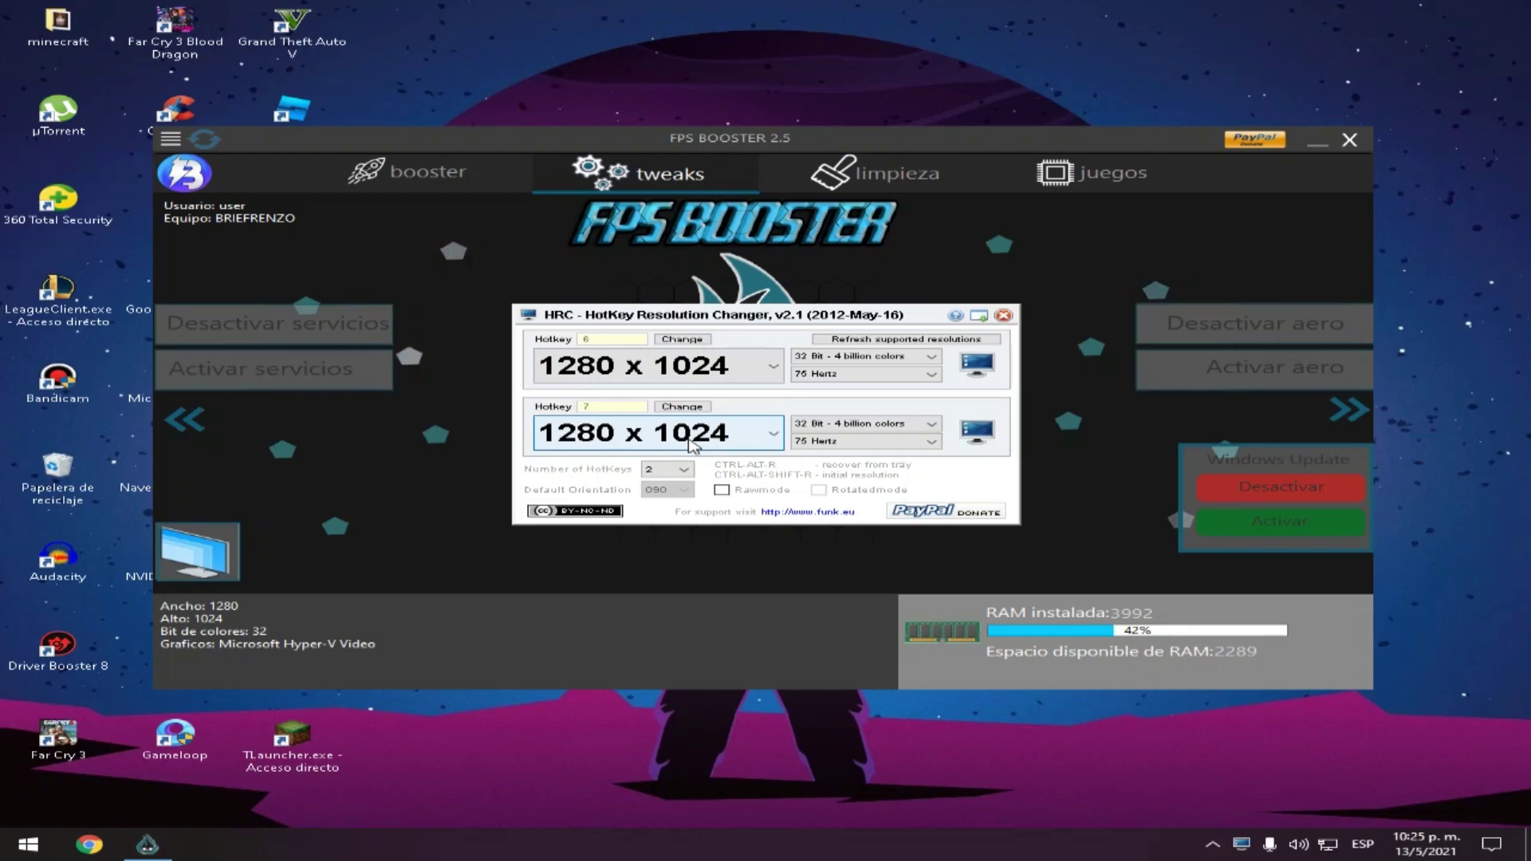
left_click(690, 441)
left_click(677, 637)
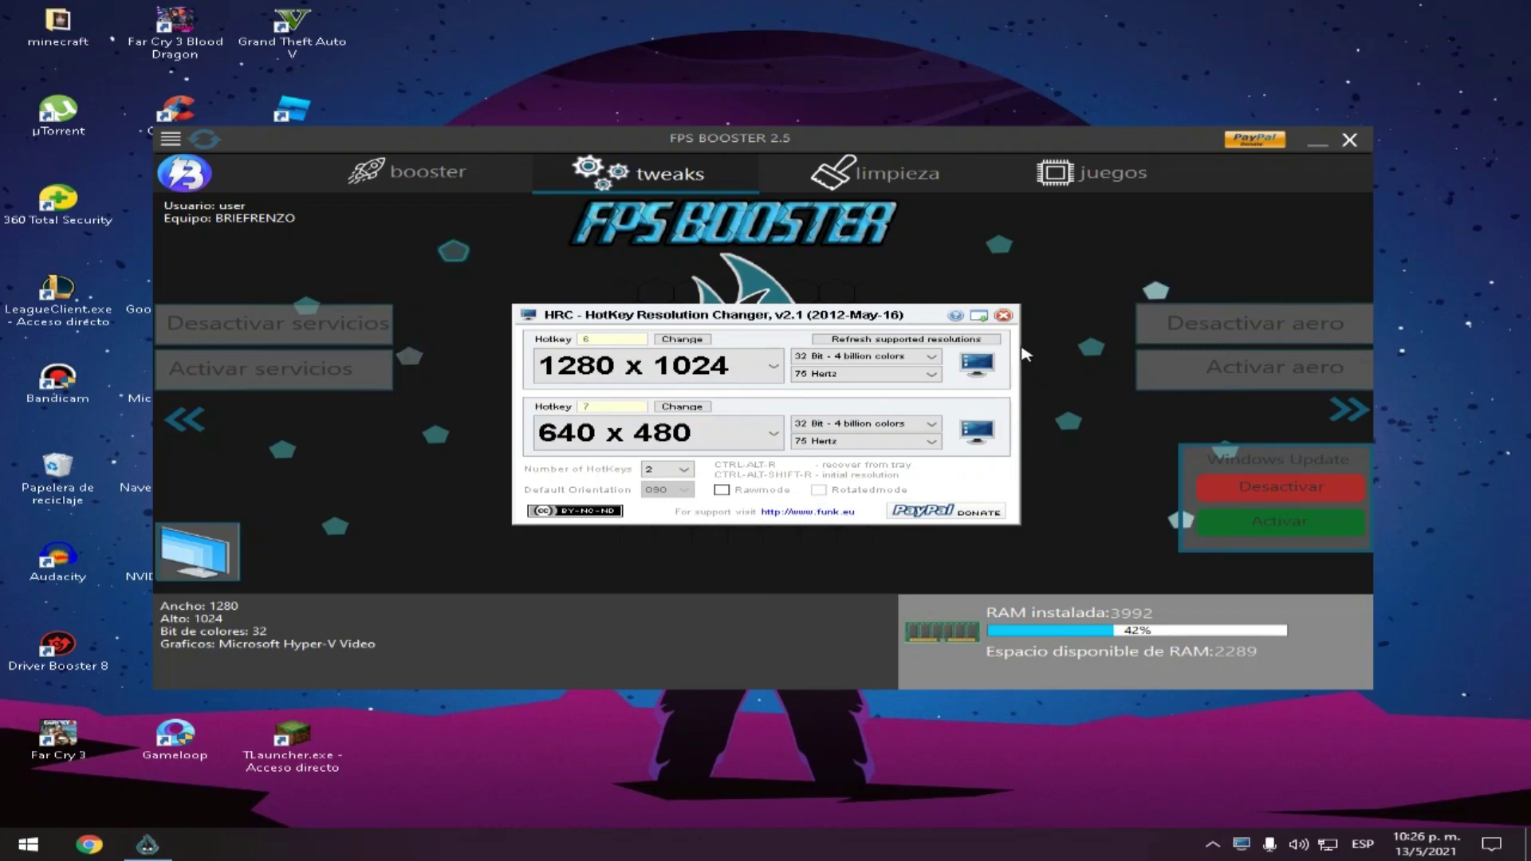
Close the HRC window, check the hidden tray icons, and open the disk cleaning options in the limpieza section.
left_click(1004, 316)
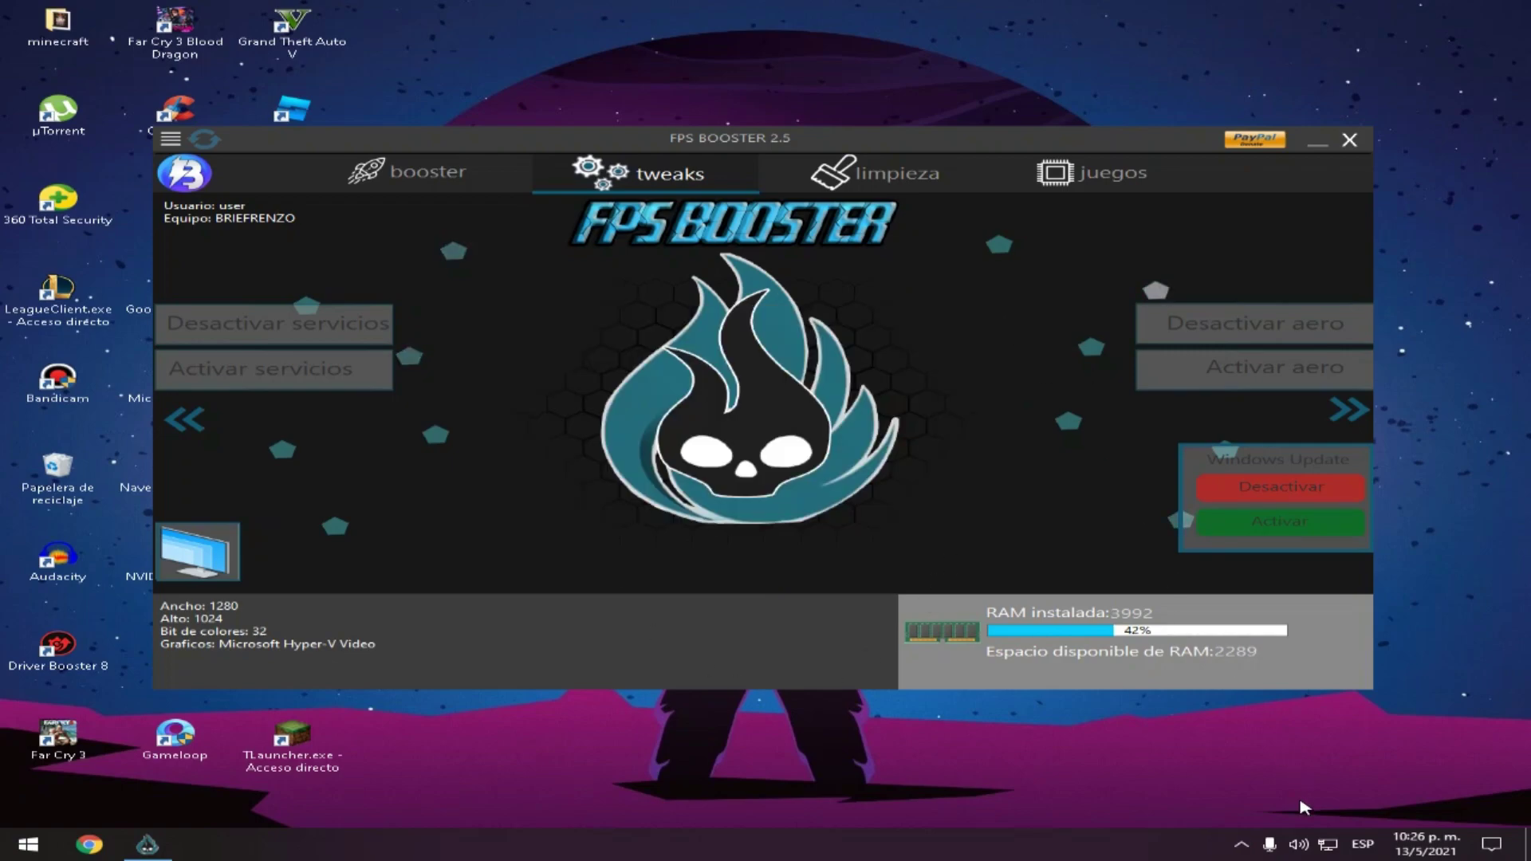
left_click(1241, 844)
left_click(866, 185)
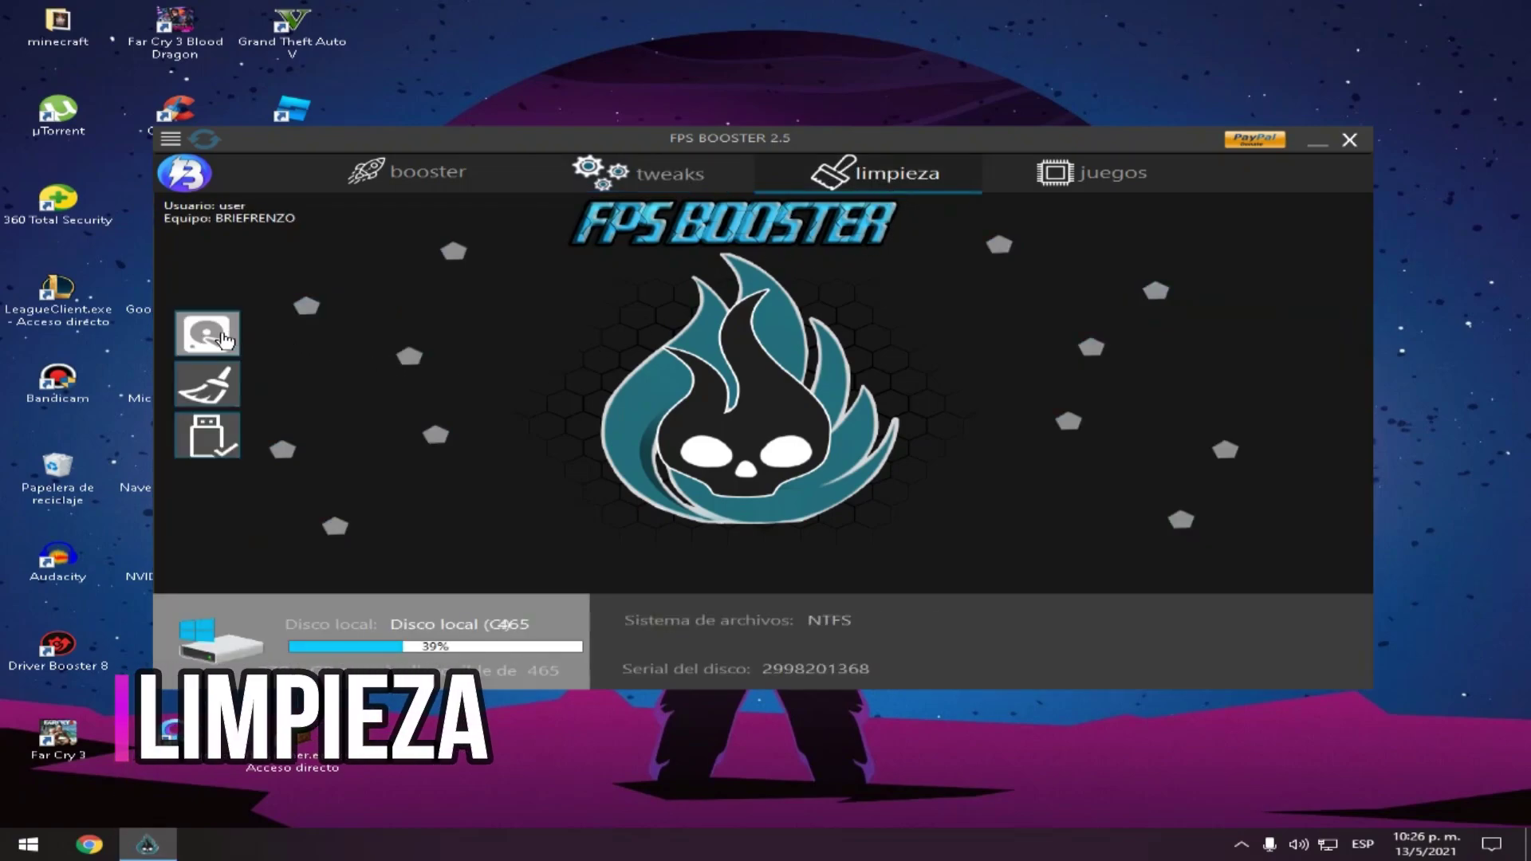
left_click(223, 341)
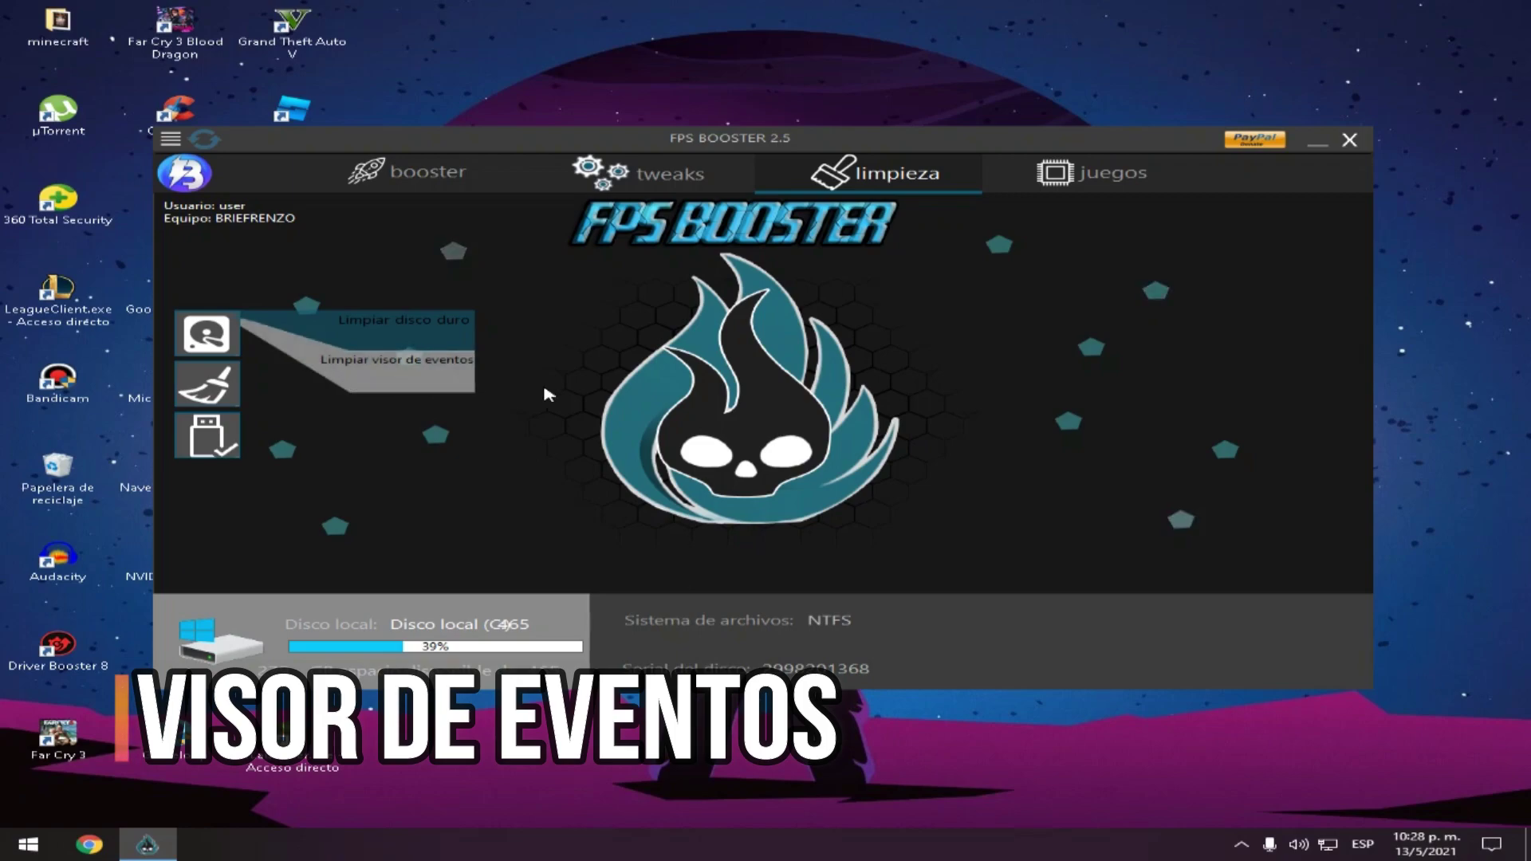
Open Event Viewer with eventvwr and examine the event counts of the Aplicación, Seguridad, Instalación and Sistema logs under Registros de Windows.
key("super+r")
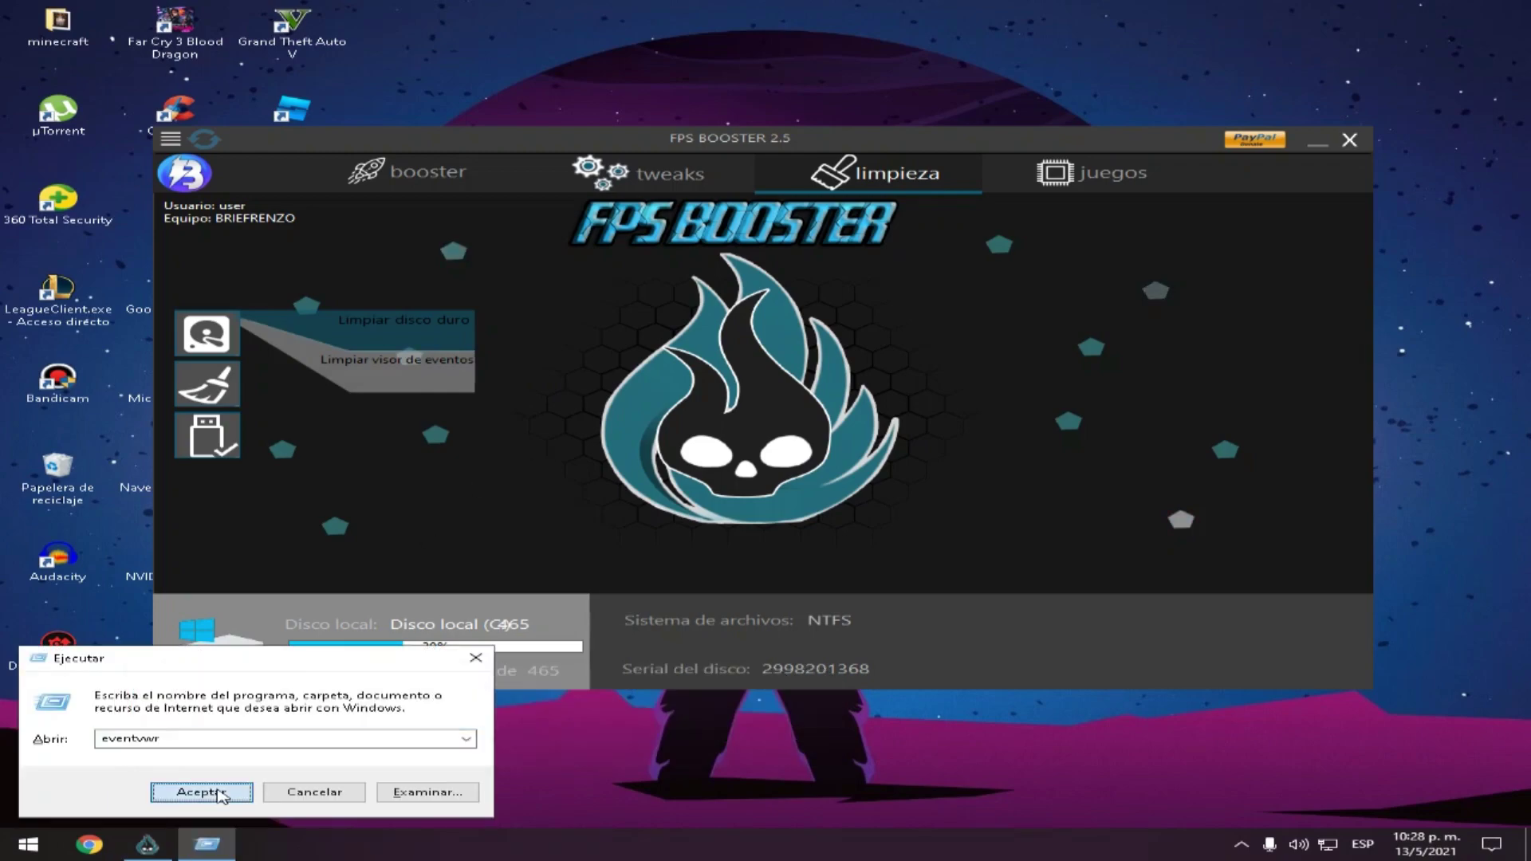
left_click(218, 791)
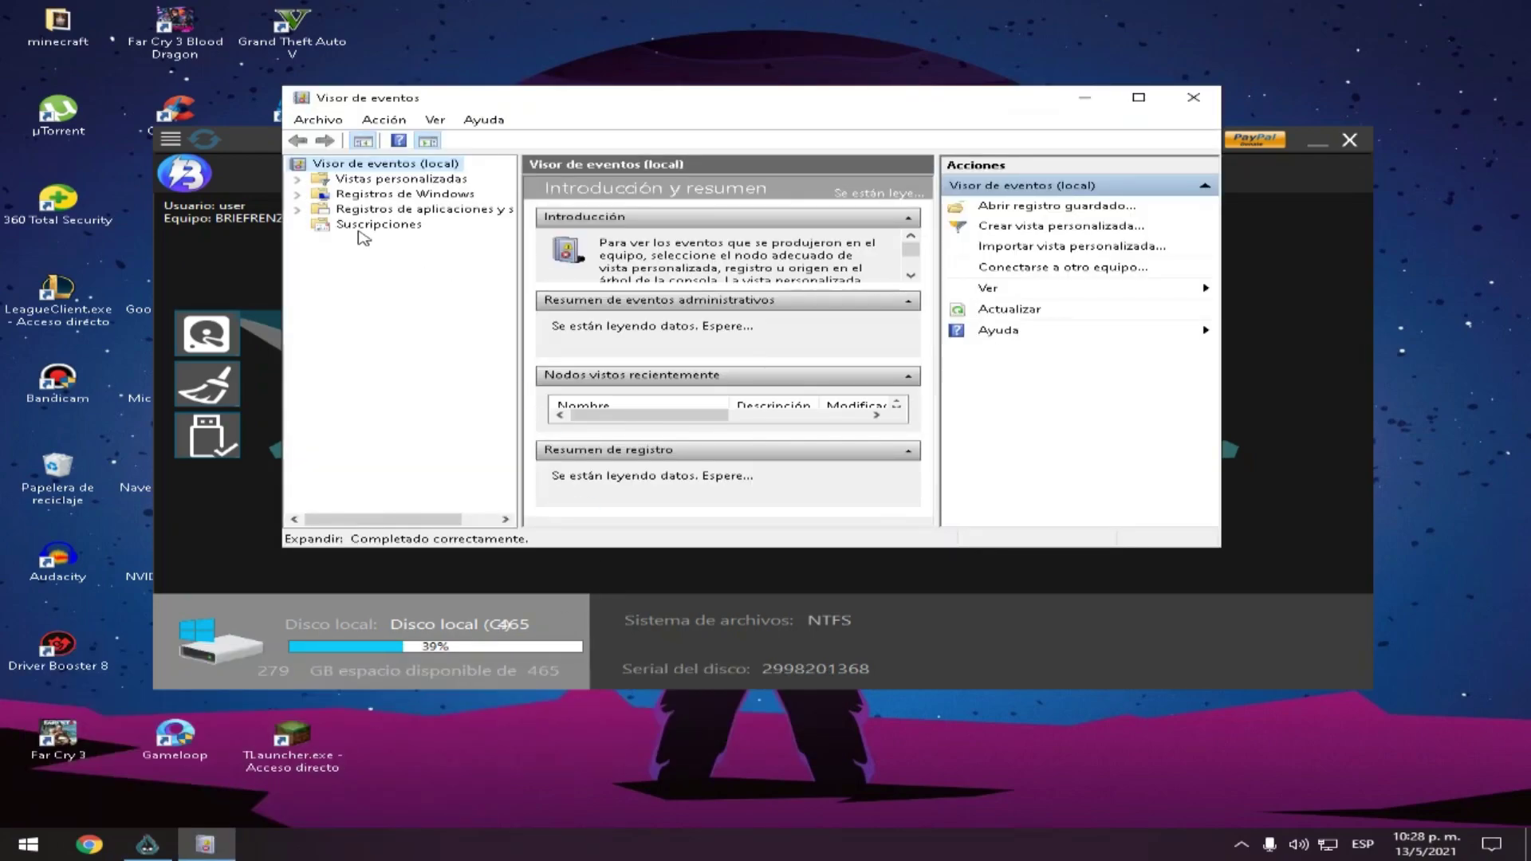
left_click(297, 194)
left_click(394, 210)
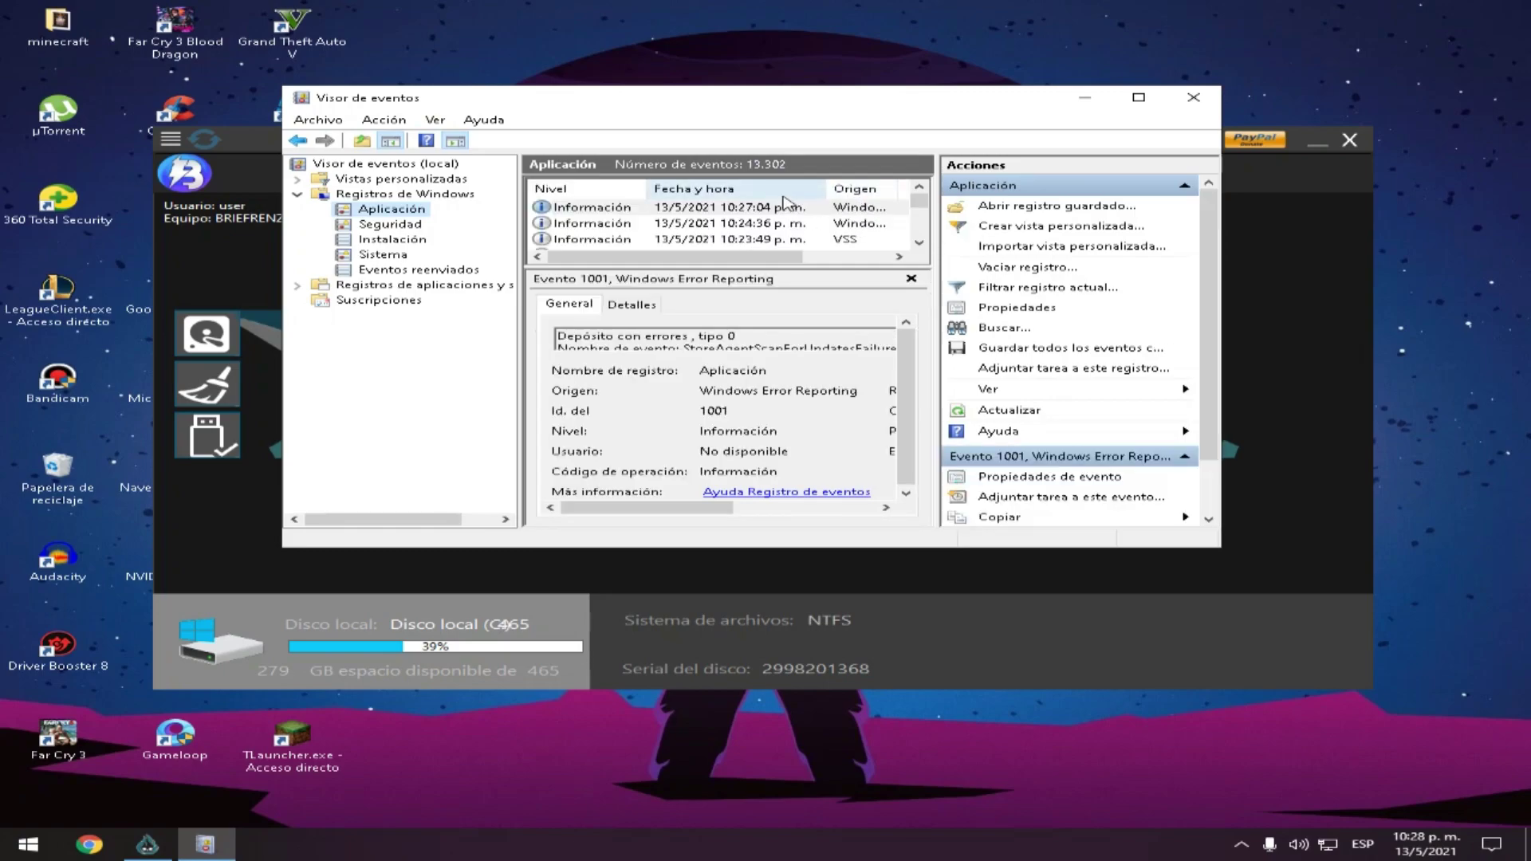
left_click(399, 224)
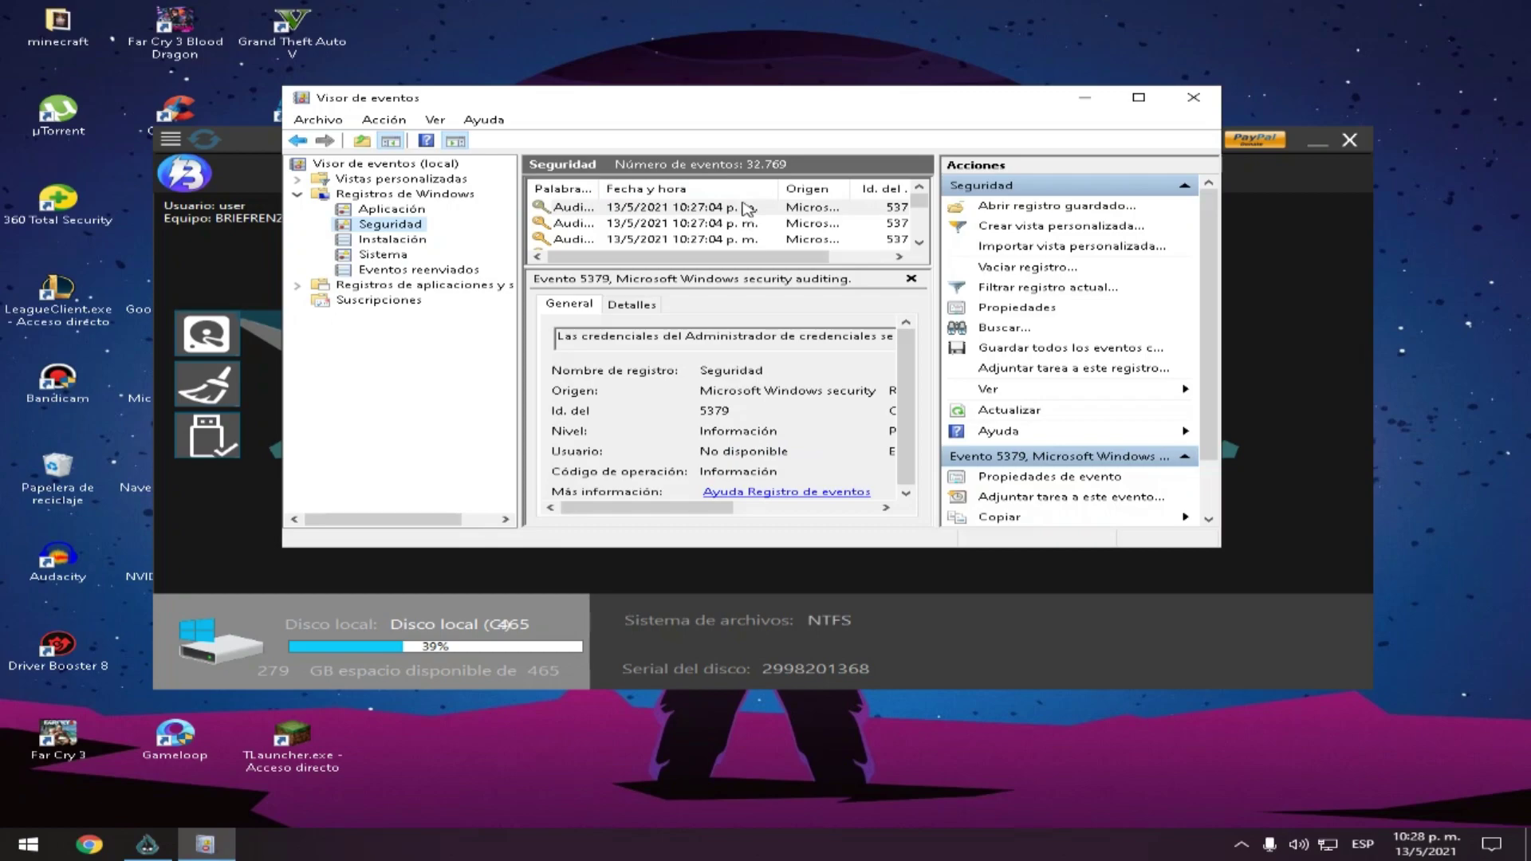
left_click(399, 242)
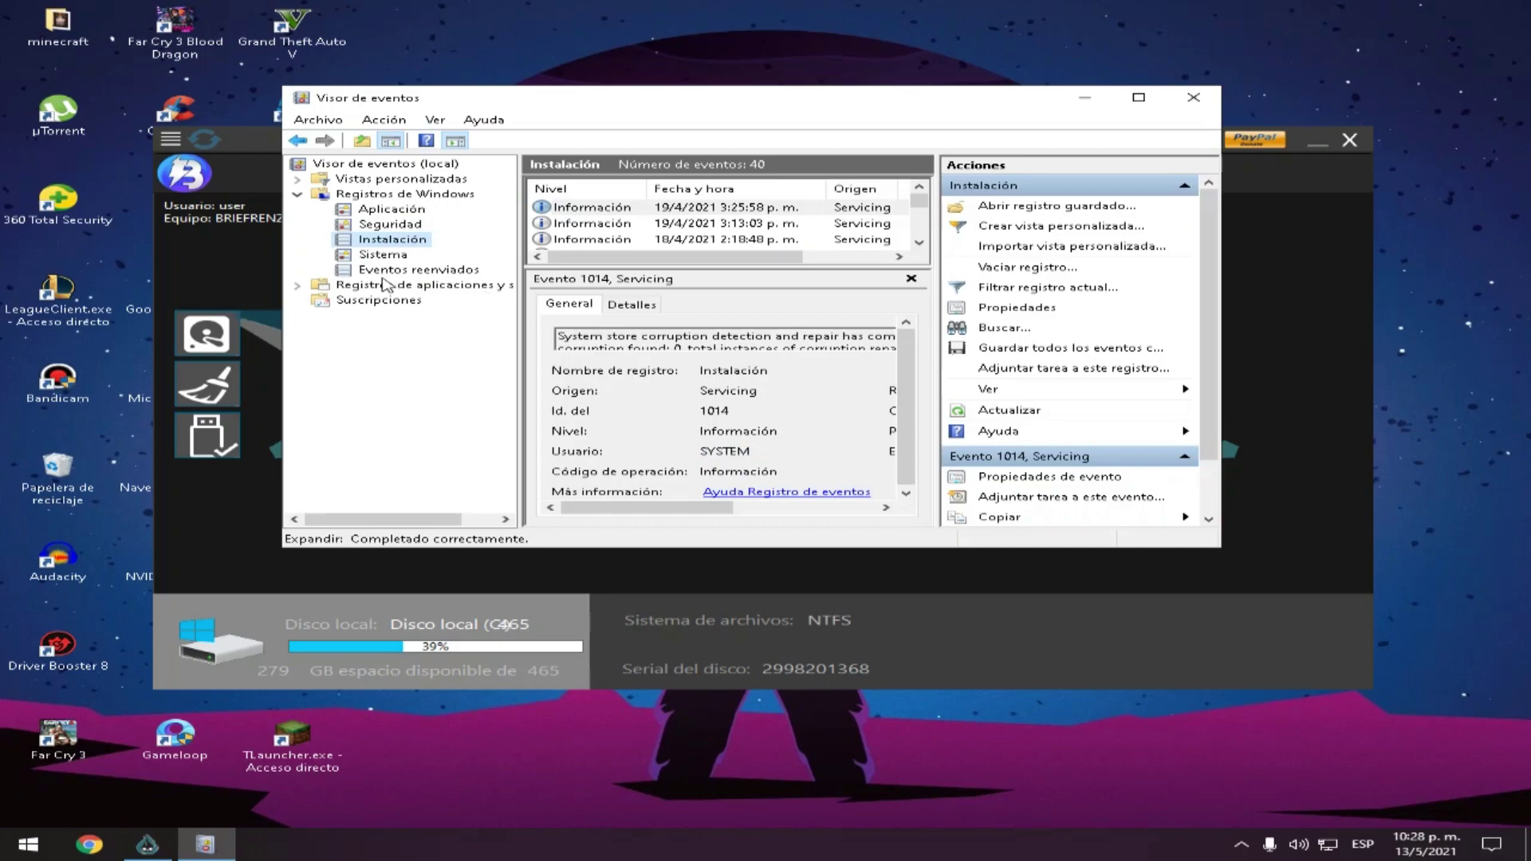
left_click(380, 256)
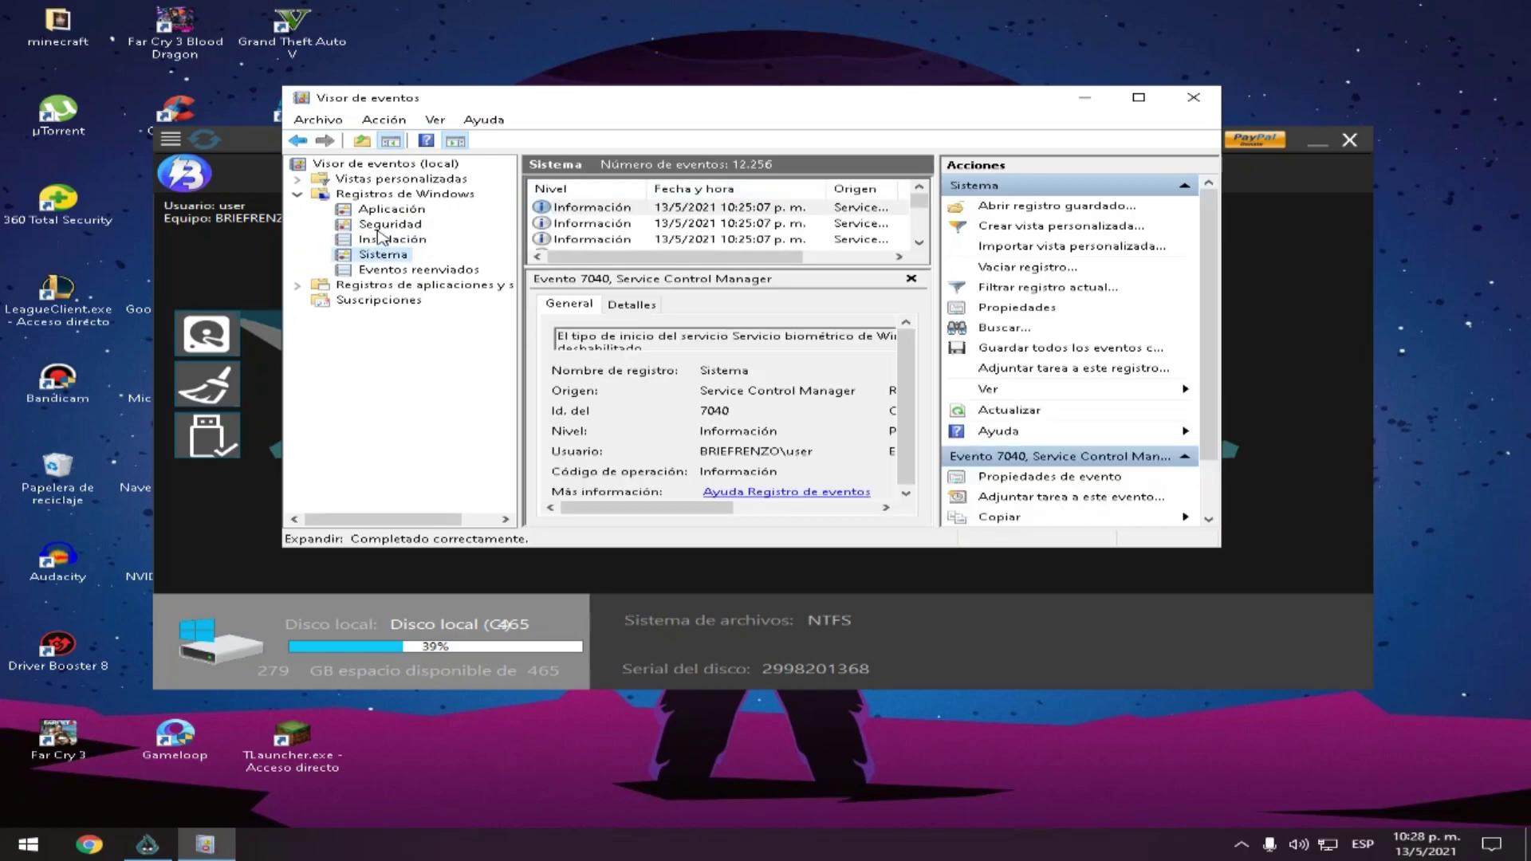
left_click(391, 209)
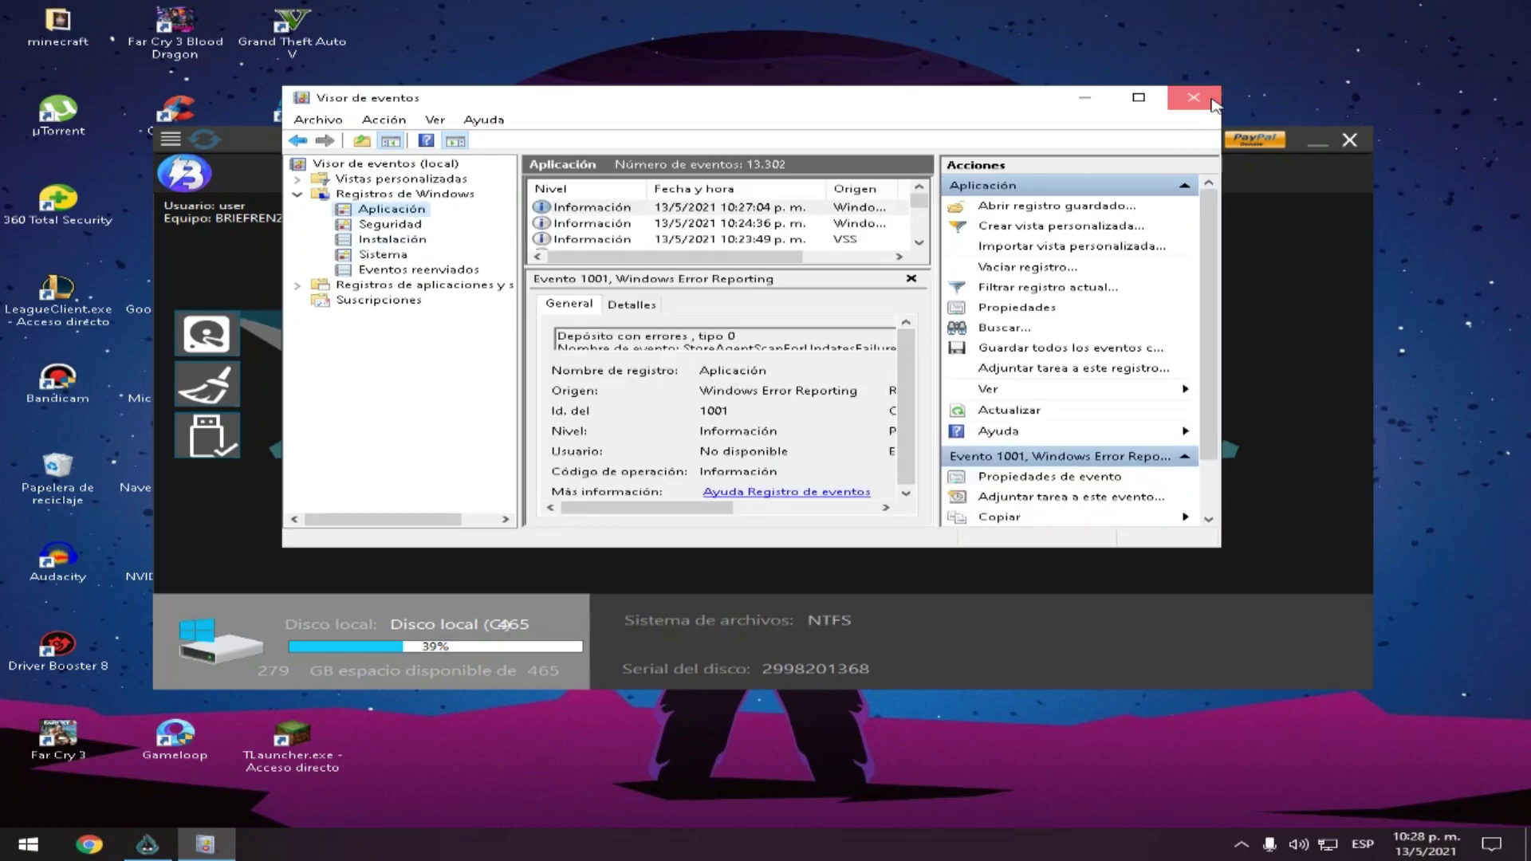
Close Event Viewer, run Limpiar visor de eventos in FPS Booster, and dismiss its completion message.
left_click(1193, 97)
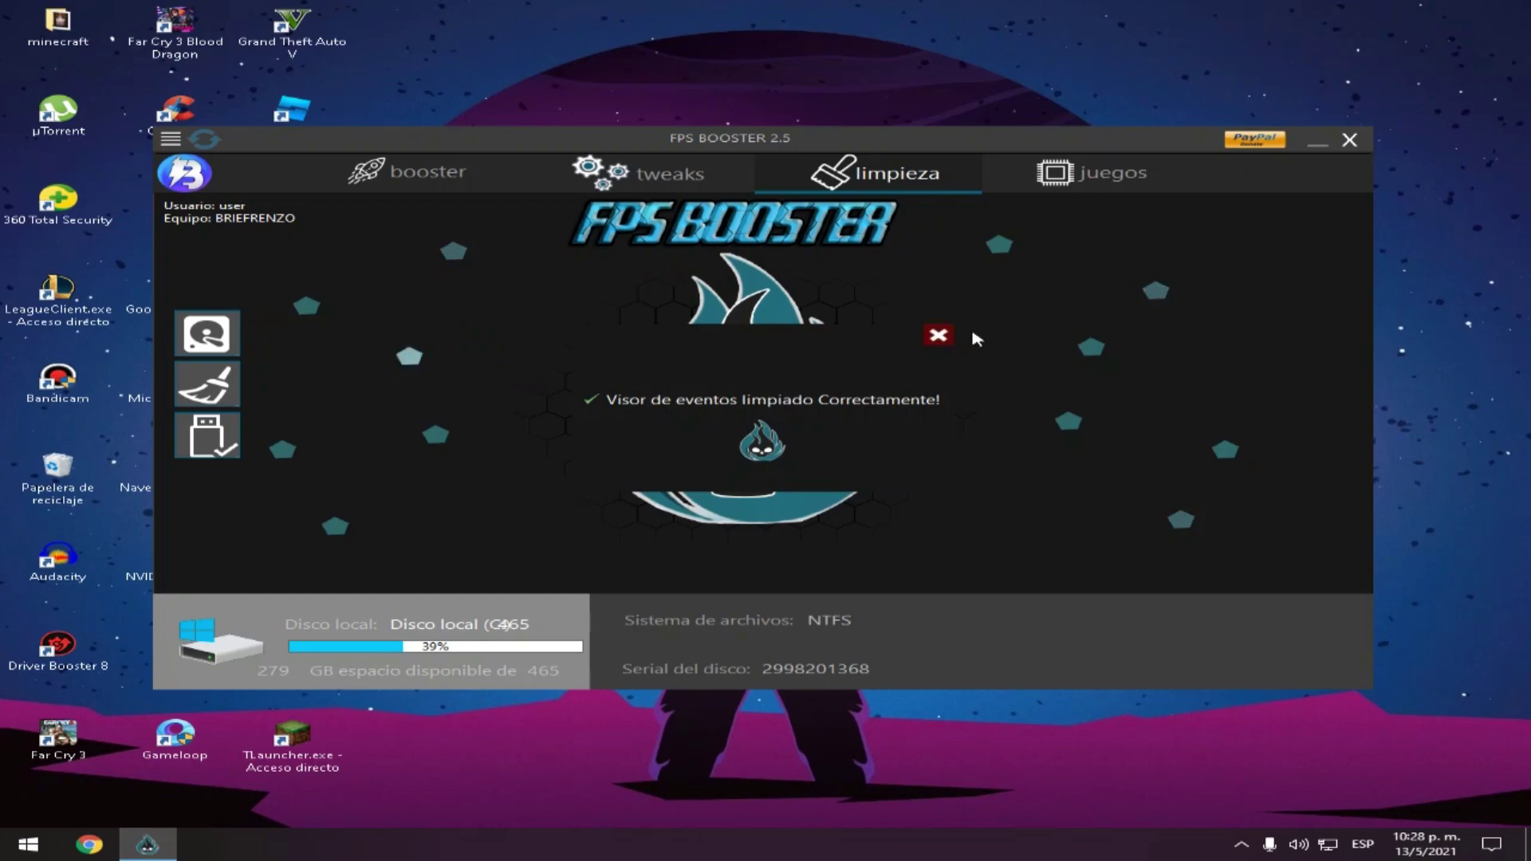
left_click(937, 339)
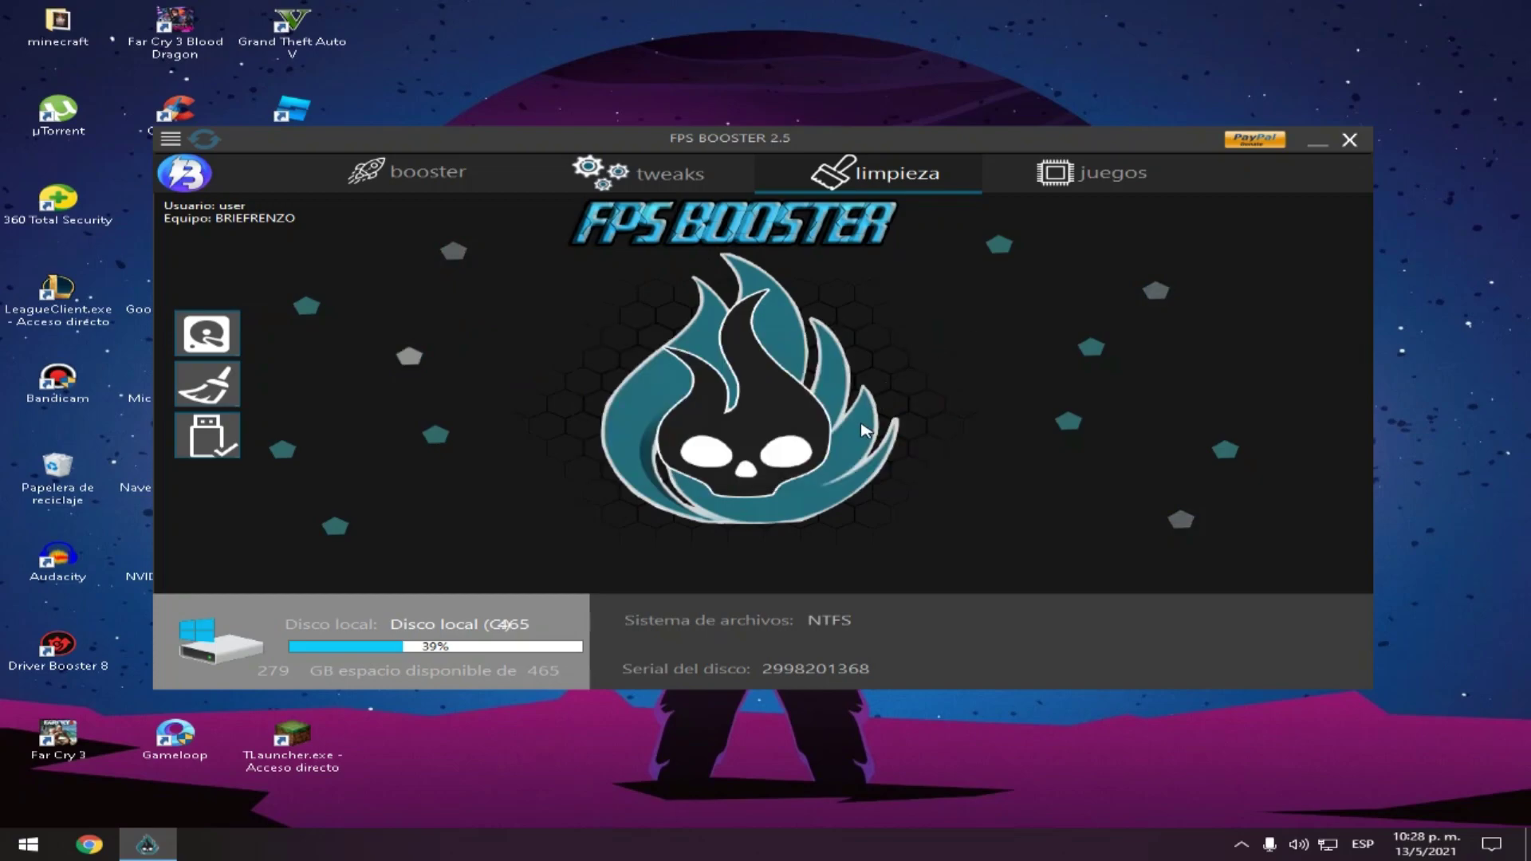
Reopen Event Viewer and check the event counts of the Aplicación, Seguridad, Instalación and Sistema Windows logs.
key("super+r")
left_click(179, 794)
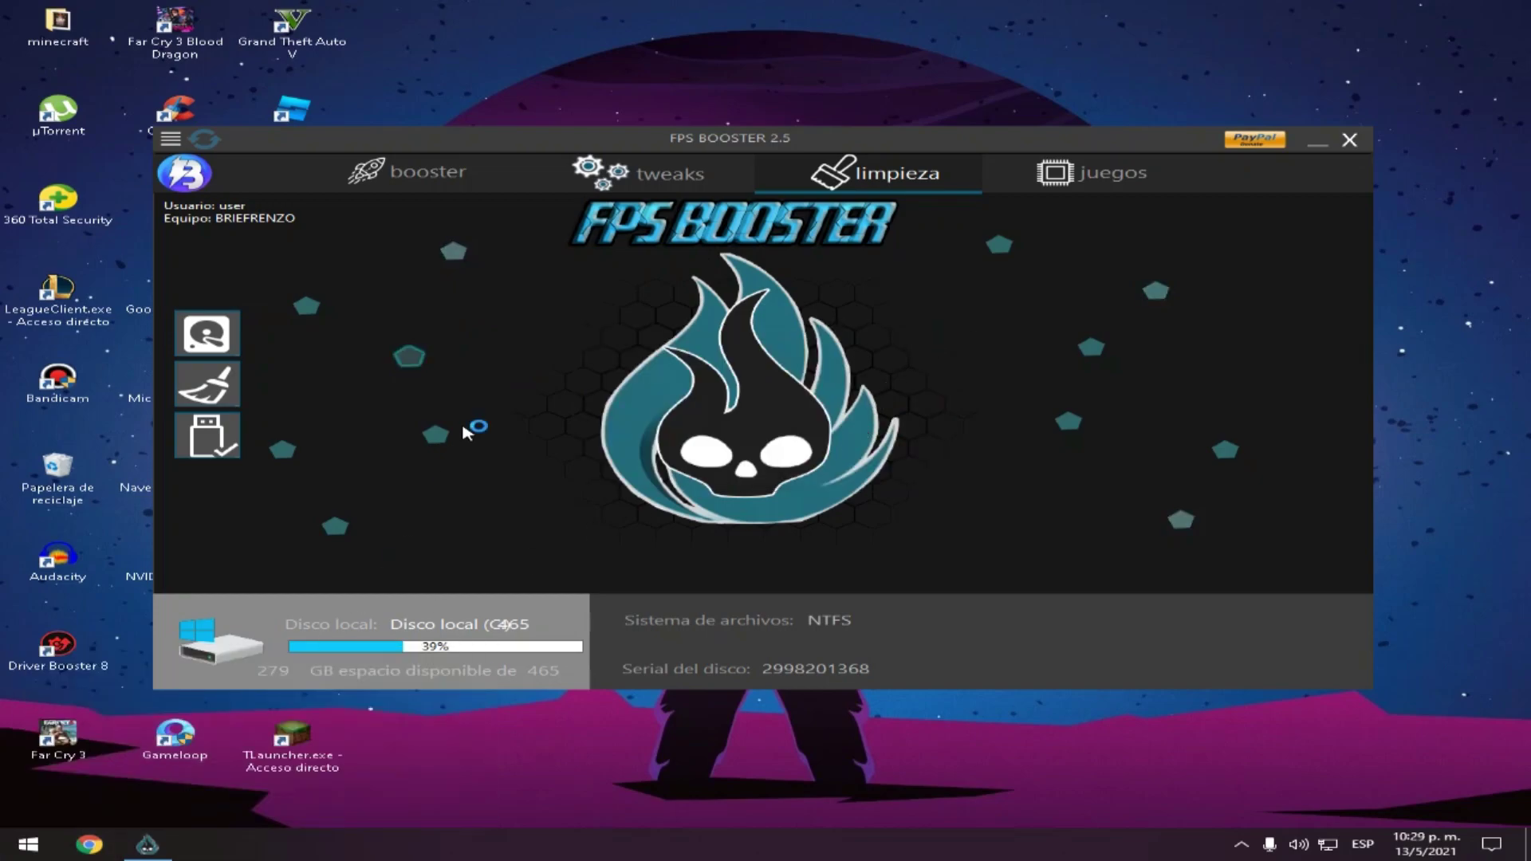
left_click(298, 195)
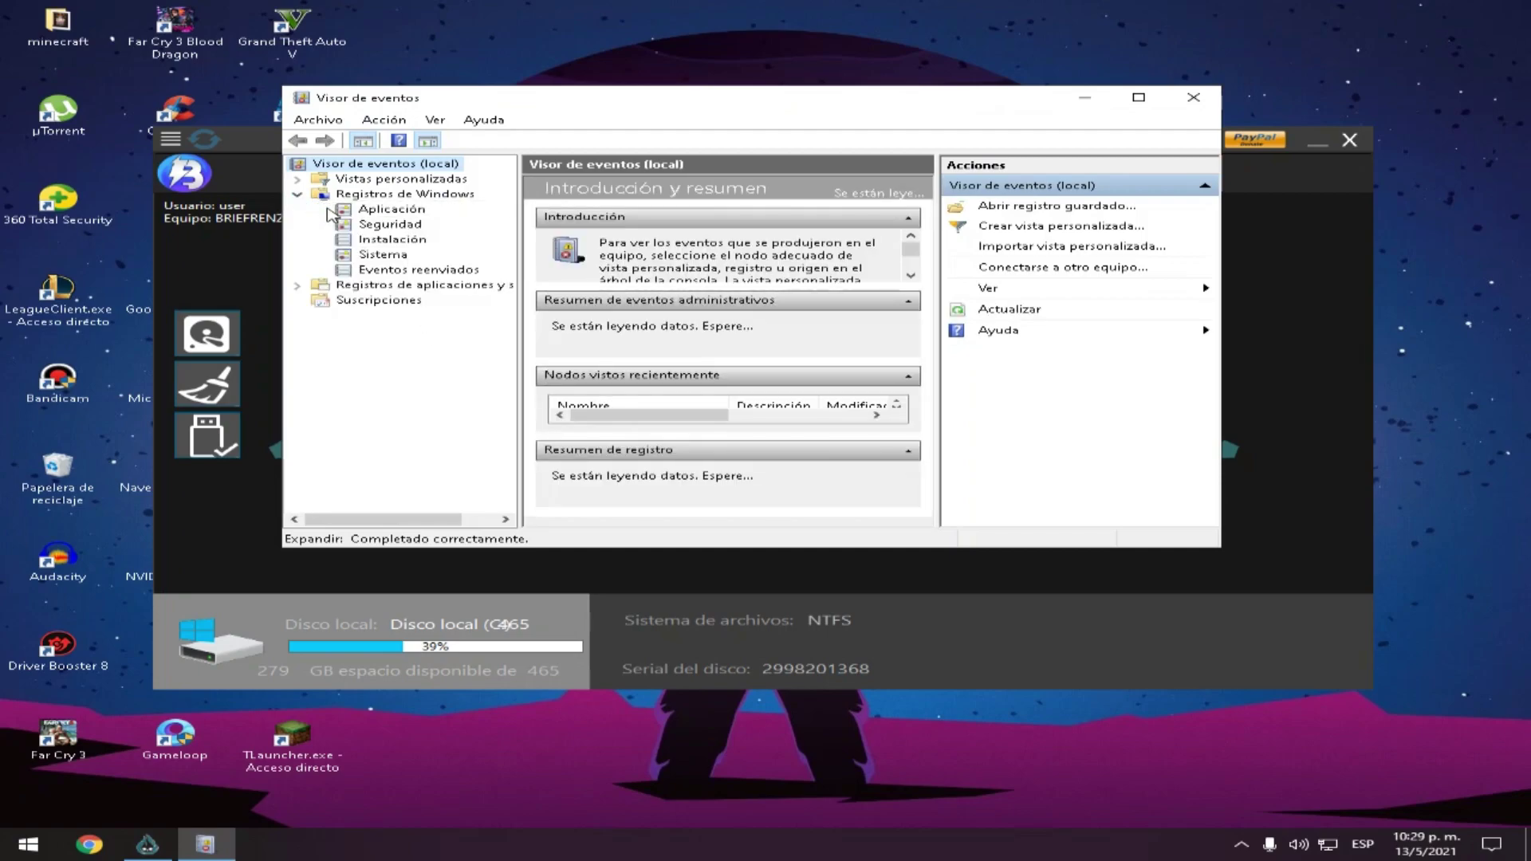
left_click(353, 214)
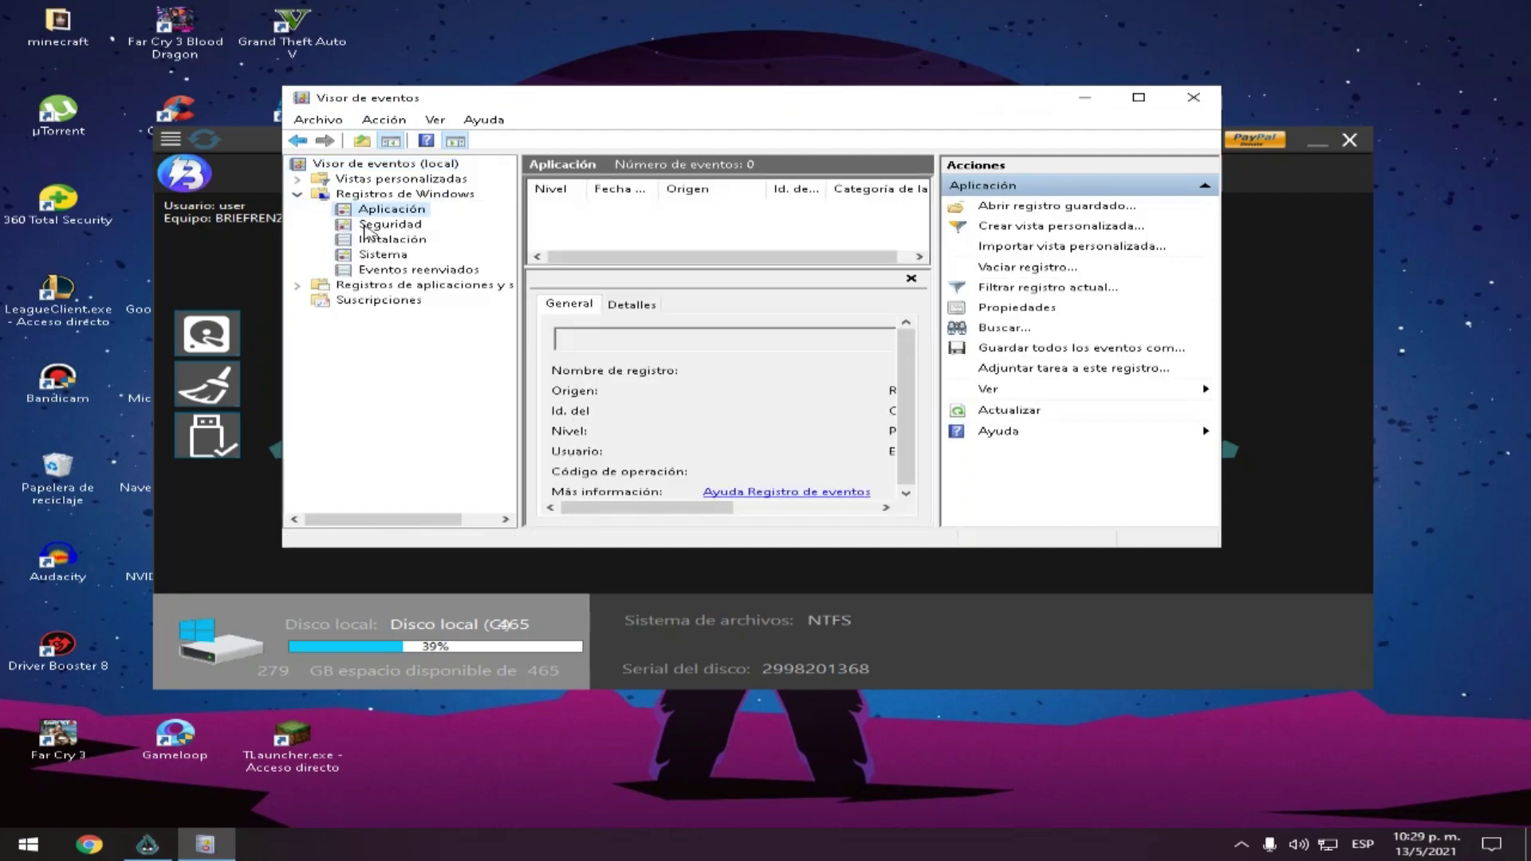
left_click(364, 227)
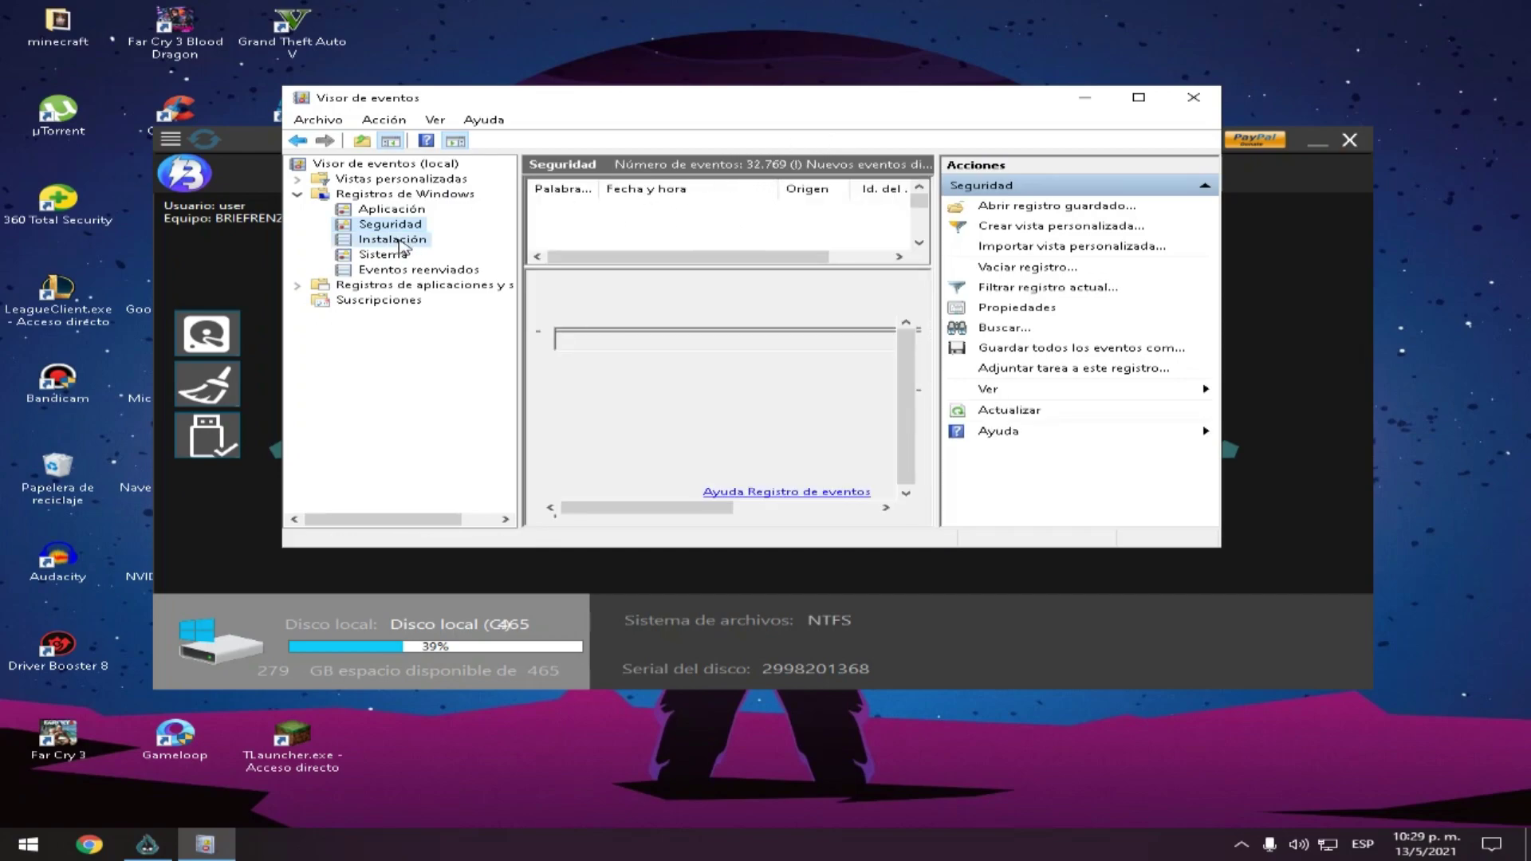
left_click(399, 241)
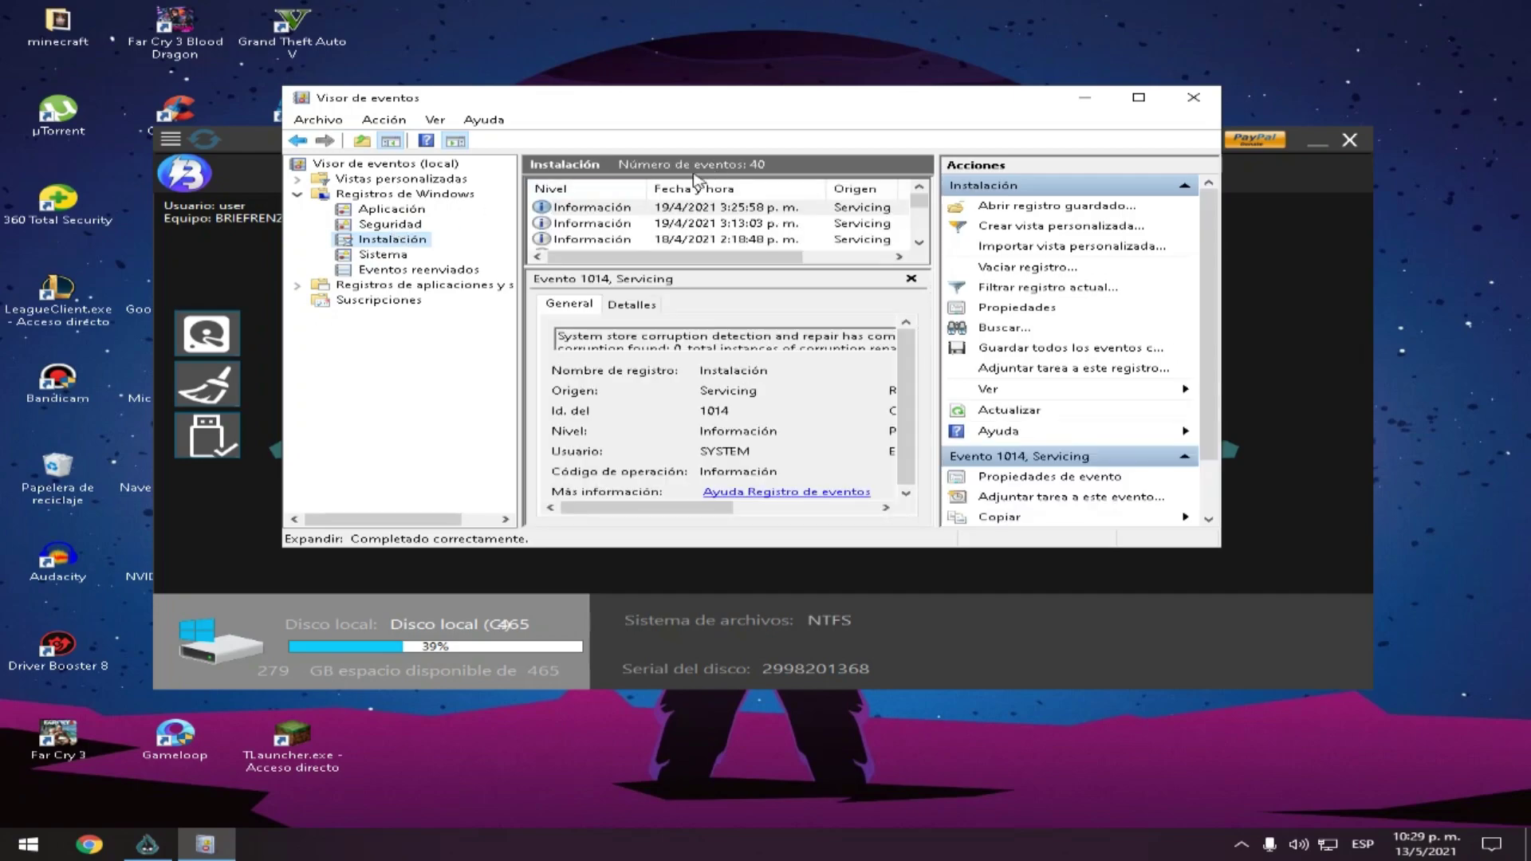
left_click(395, 254)
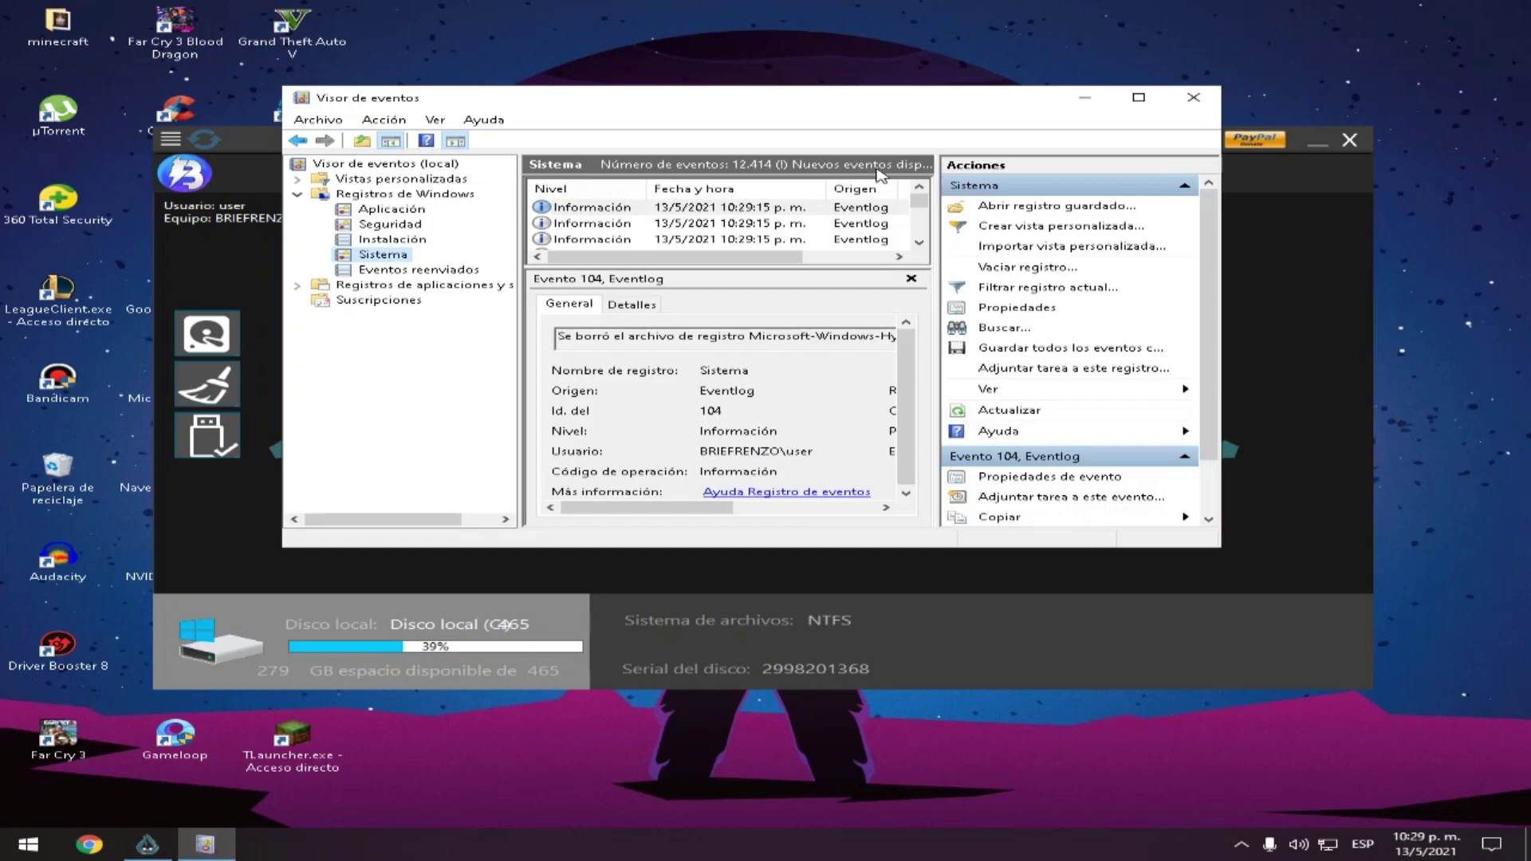
Clear the Seguridad and Sistema logs directly in Event Viewer.
left_click(361, 228)
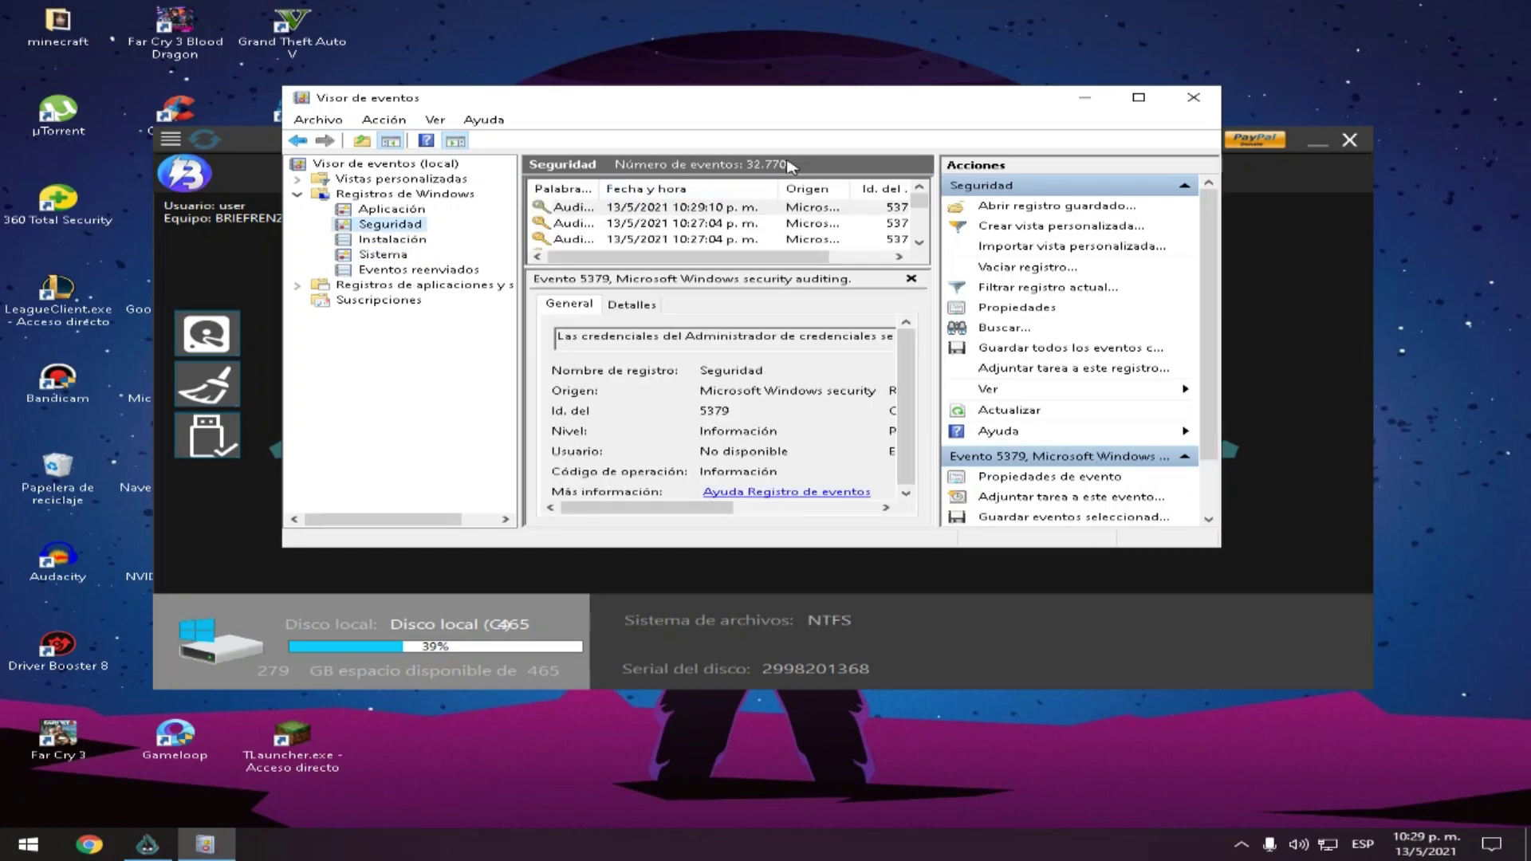
right_click(401, 234)
left_click(490, 300)
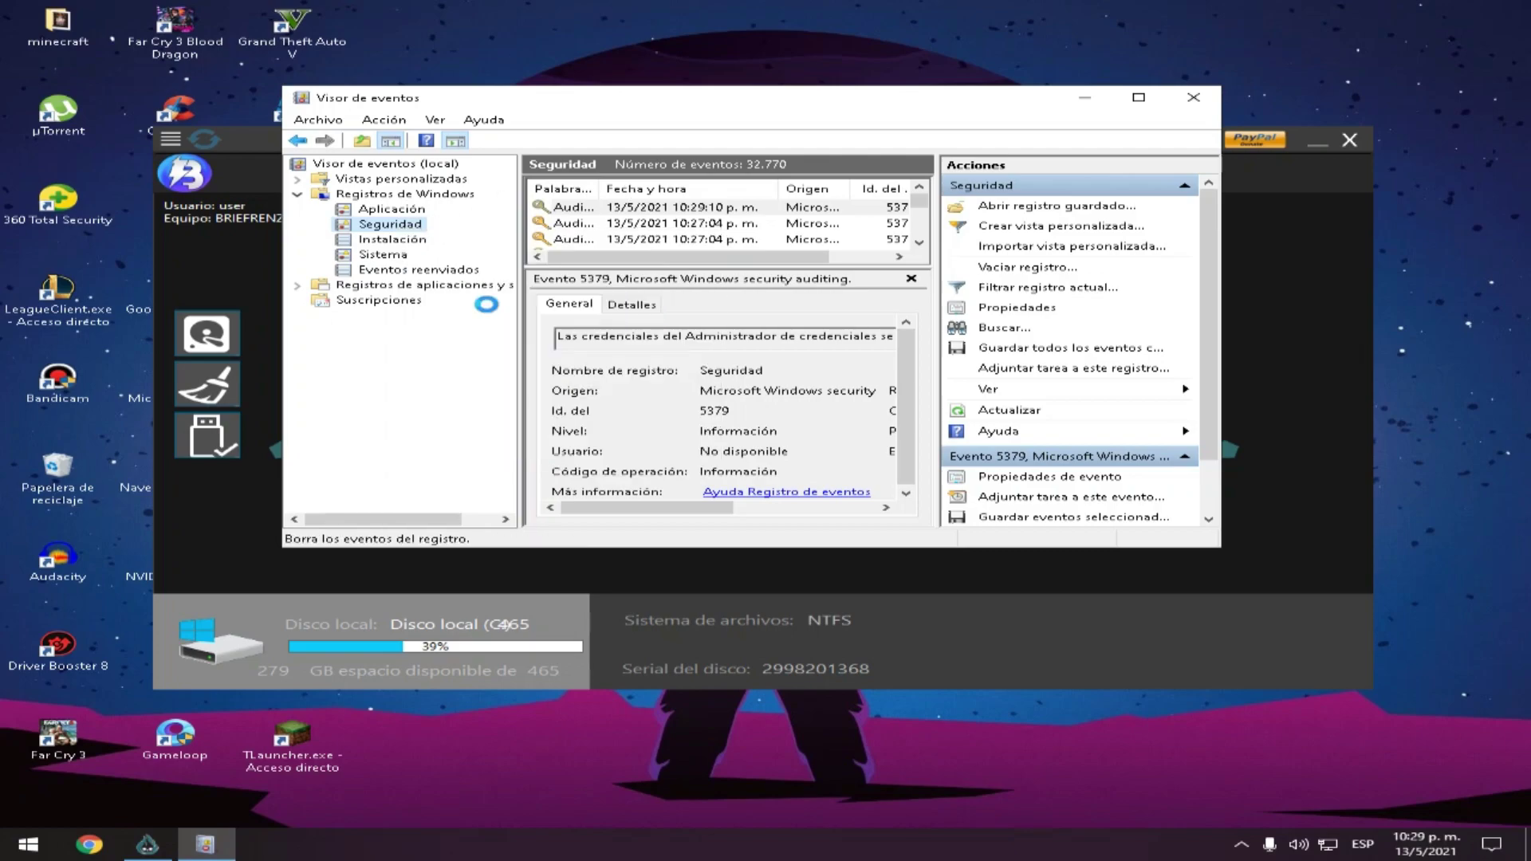
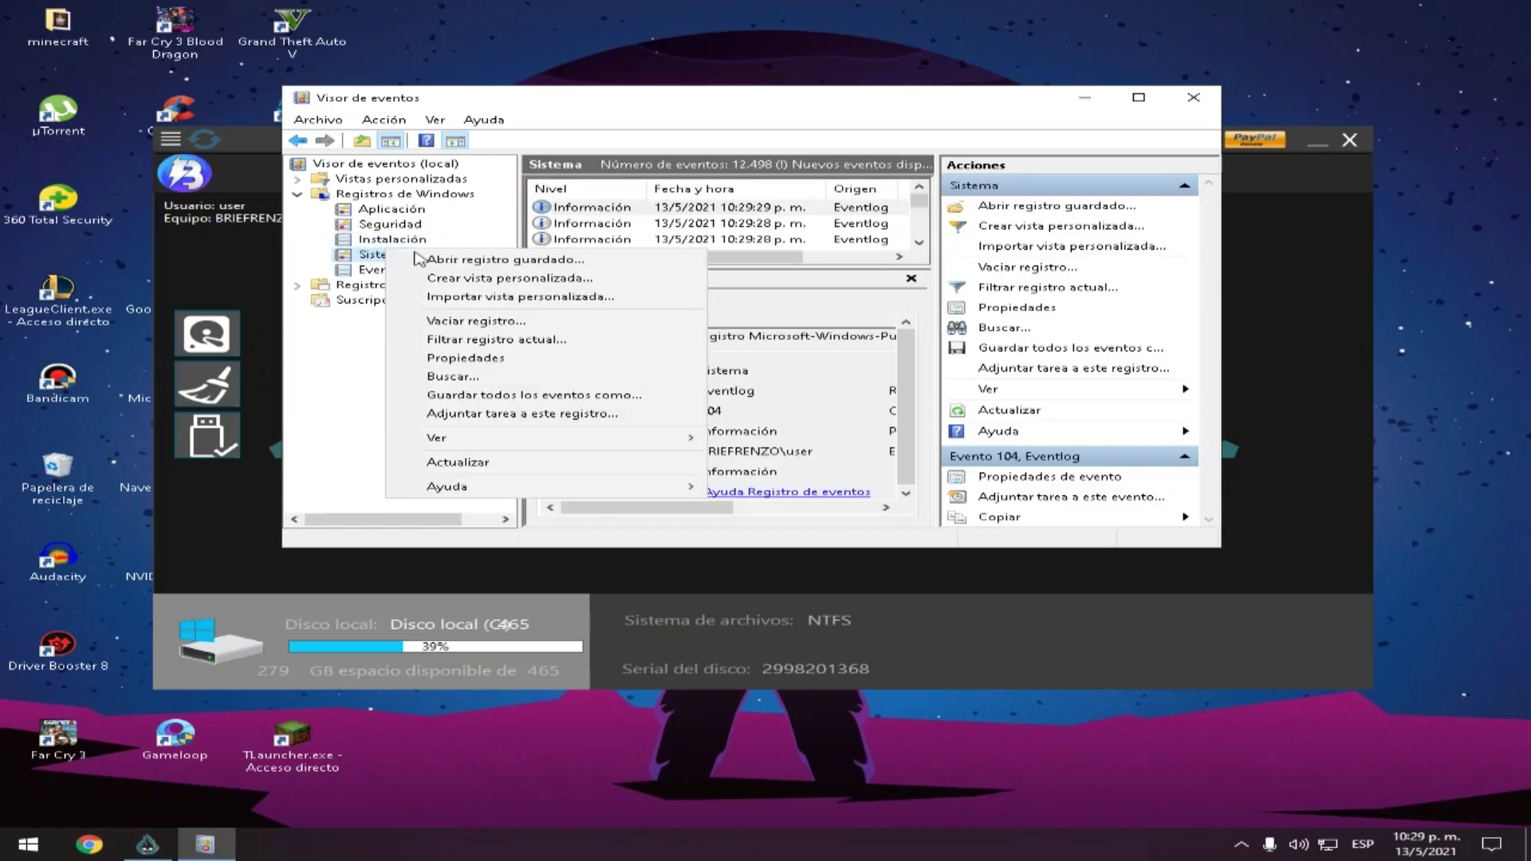
left_click(478, 320)
left_click(518, 203)
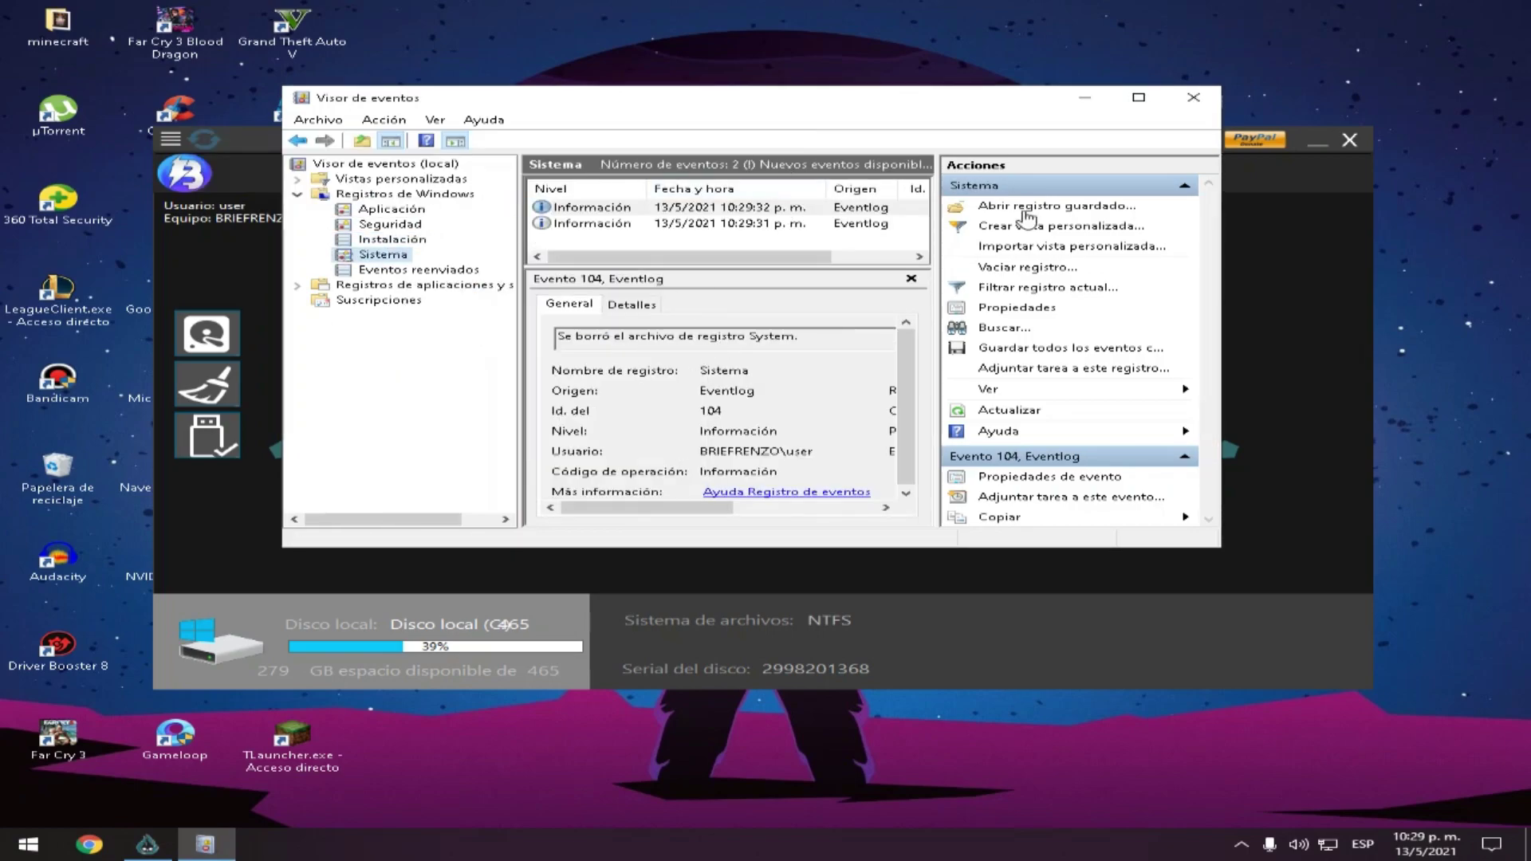
Recheck the four Windows logs from Aplicación to Sistema after clearing, and close Event Viewer.
left_click(393, 210)
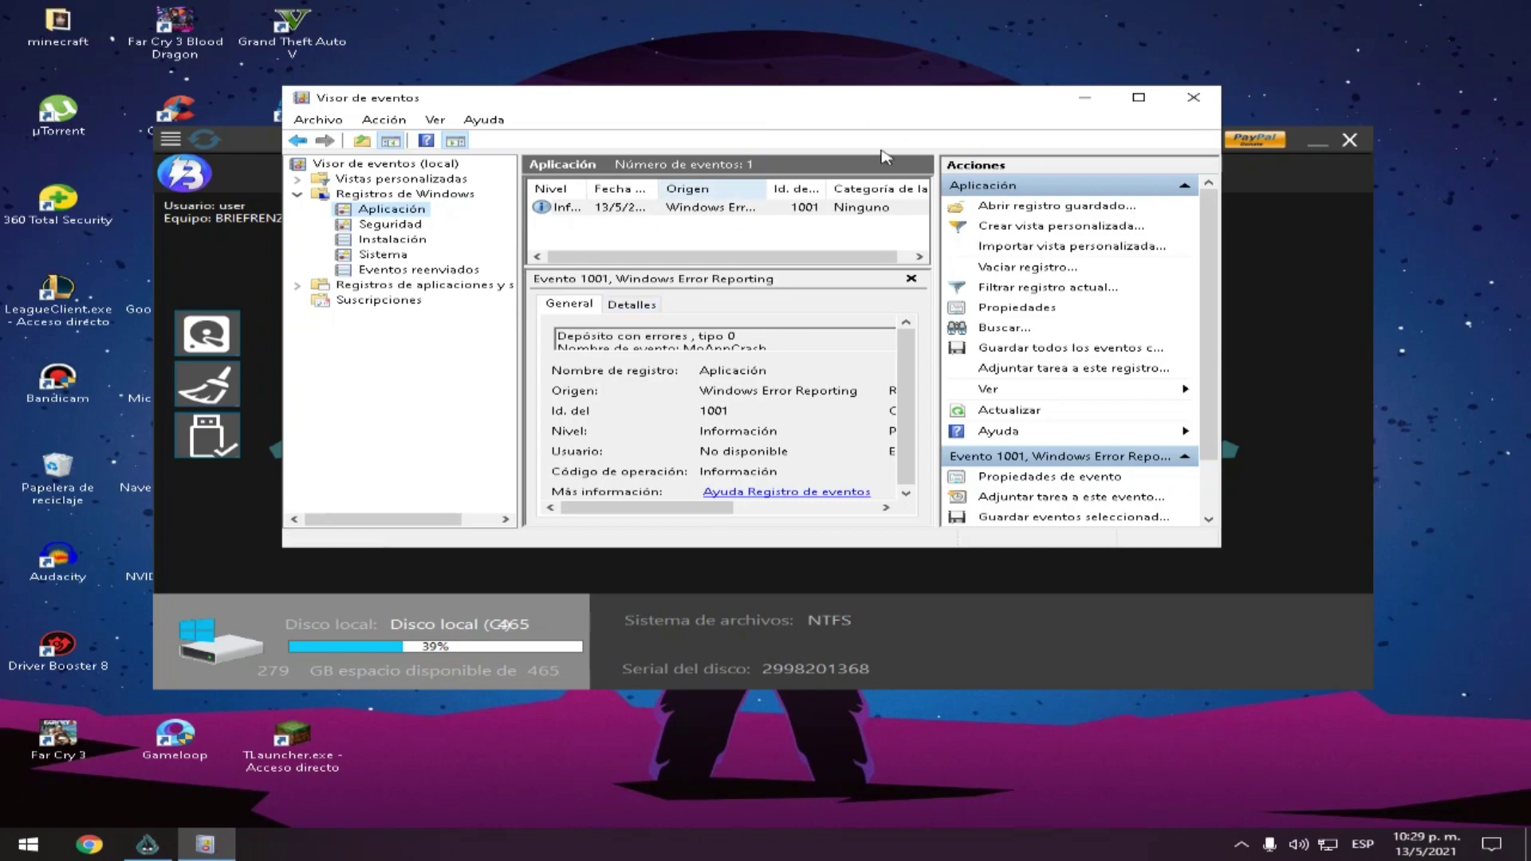
left_click(411, 226)
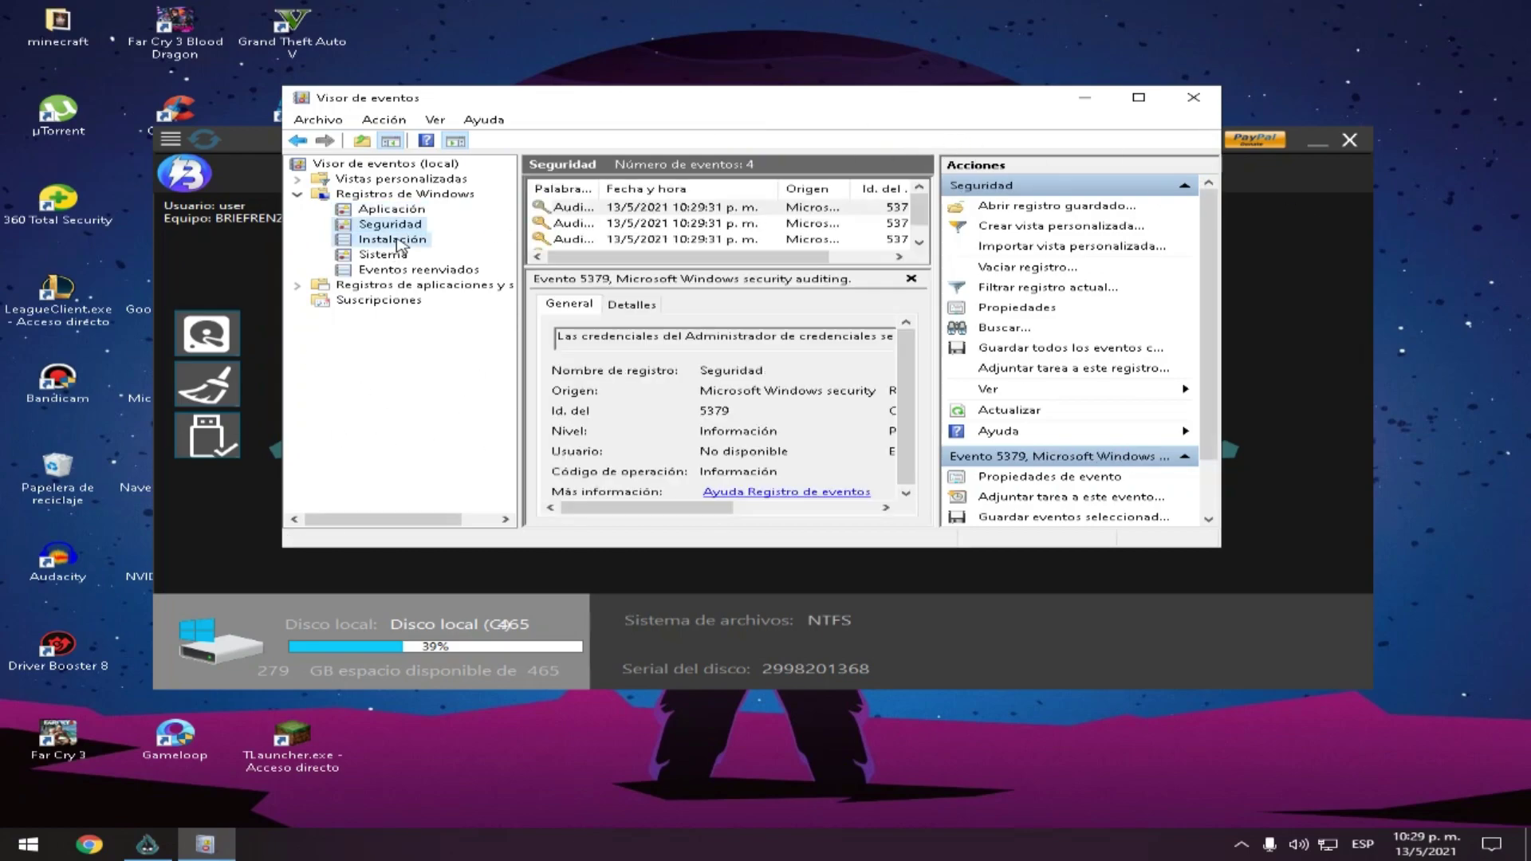
left_click(402, 240)
left_click(396, 255)
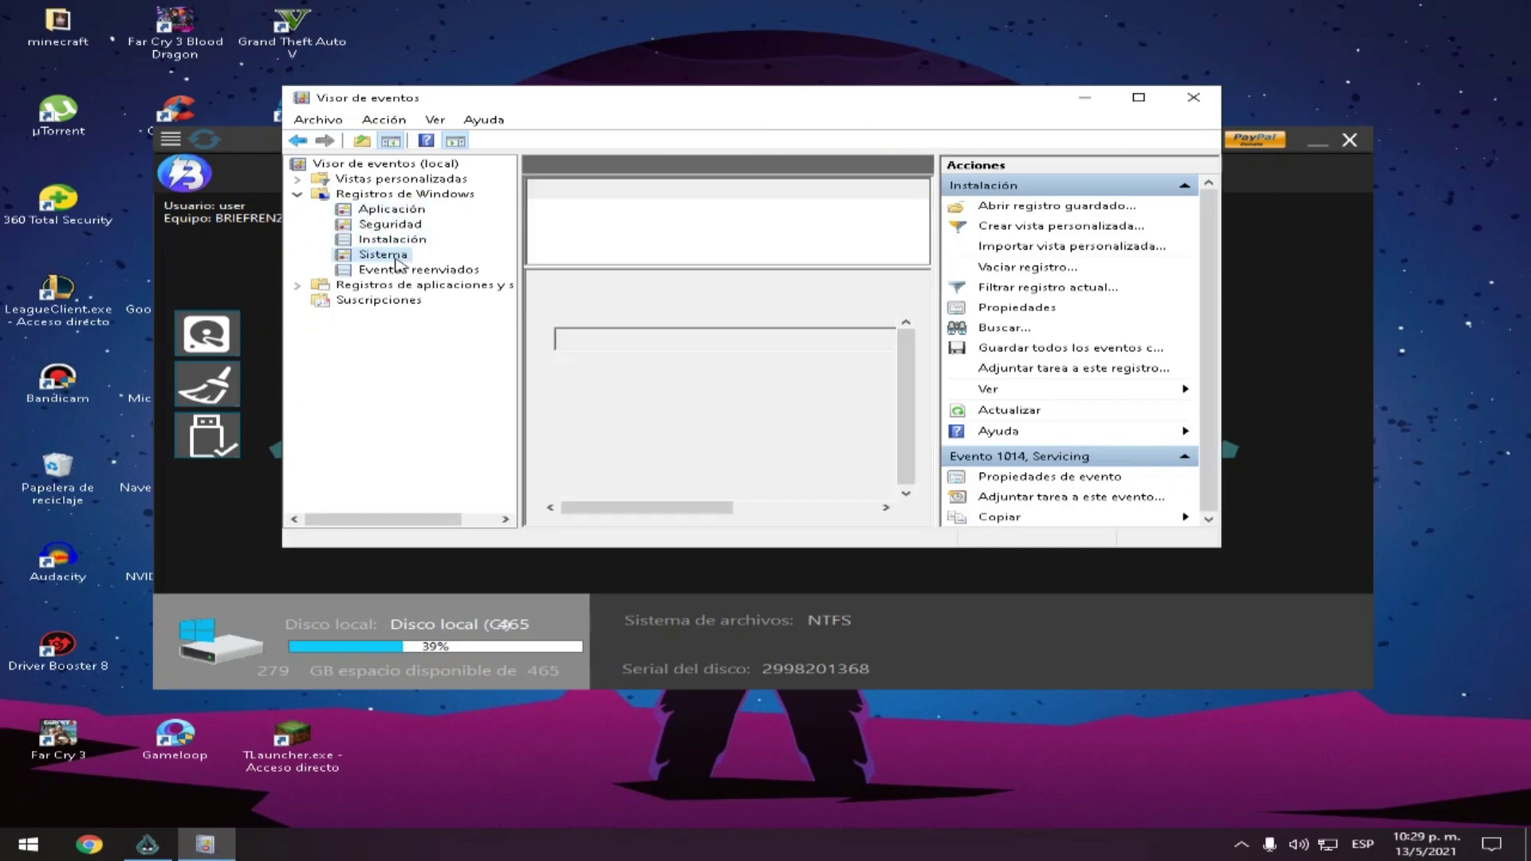
left_click(1193, 97)
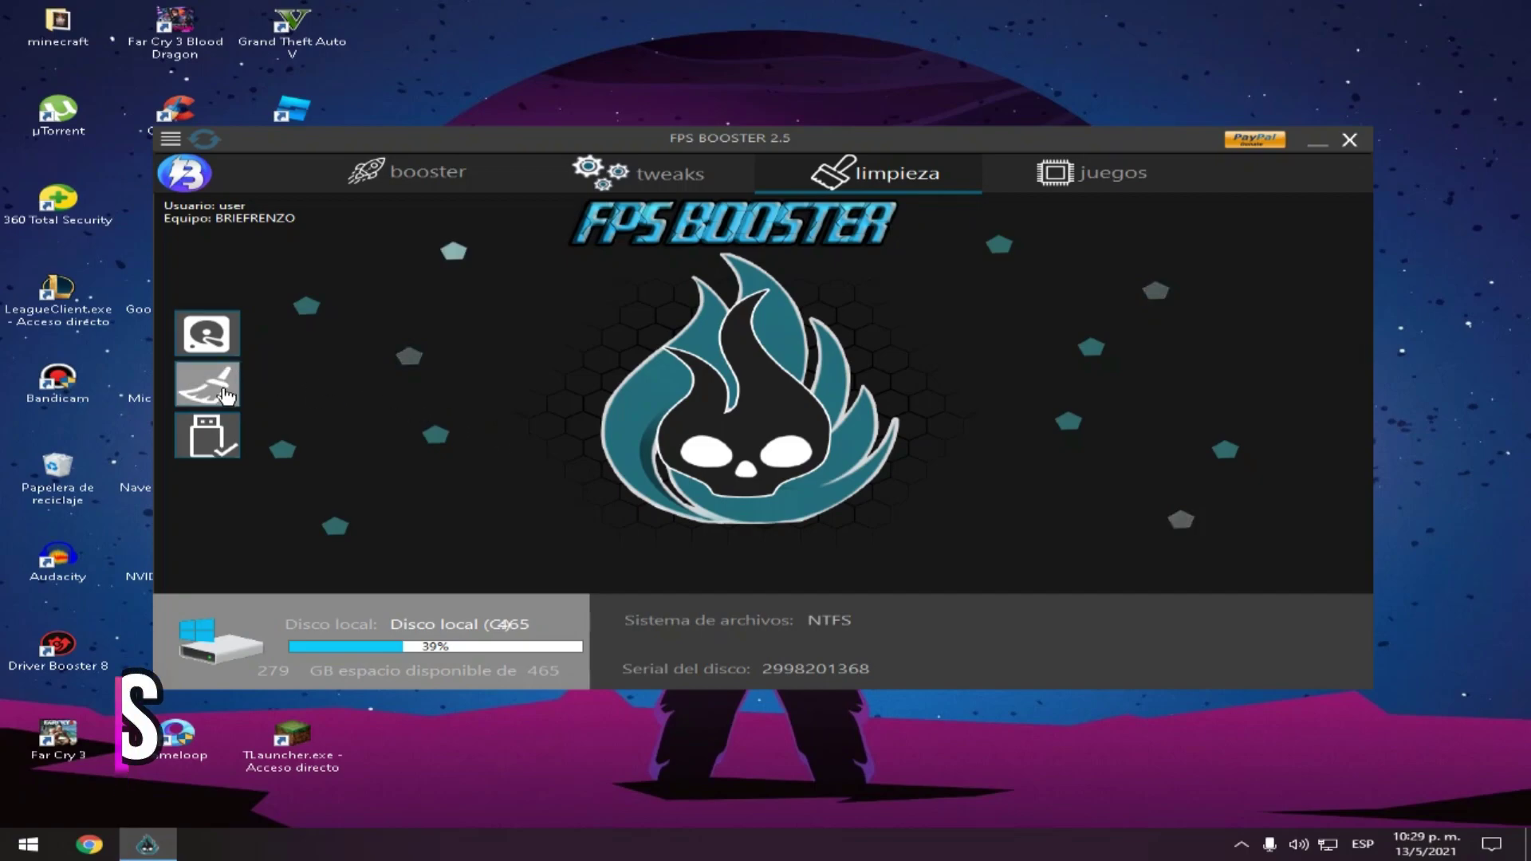
Open the %temp% folder, look through its temporary files, and close it.
key("super+r")
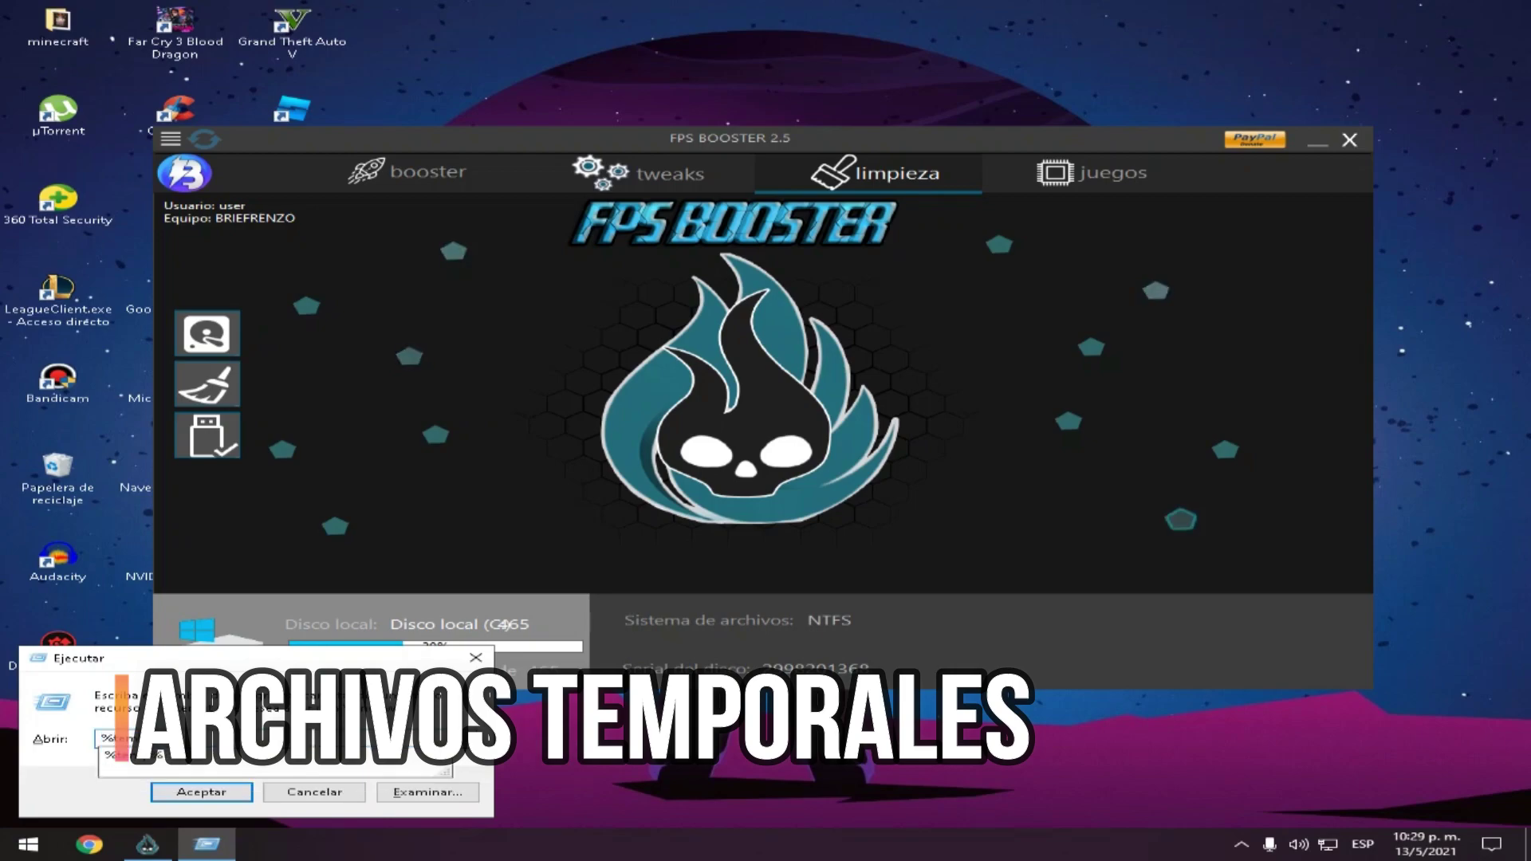
key("Return")
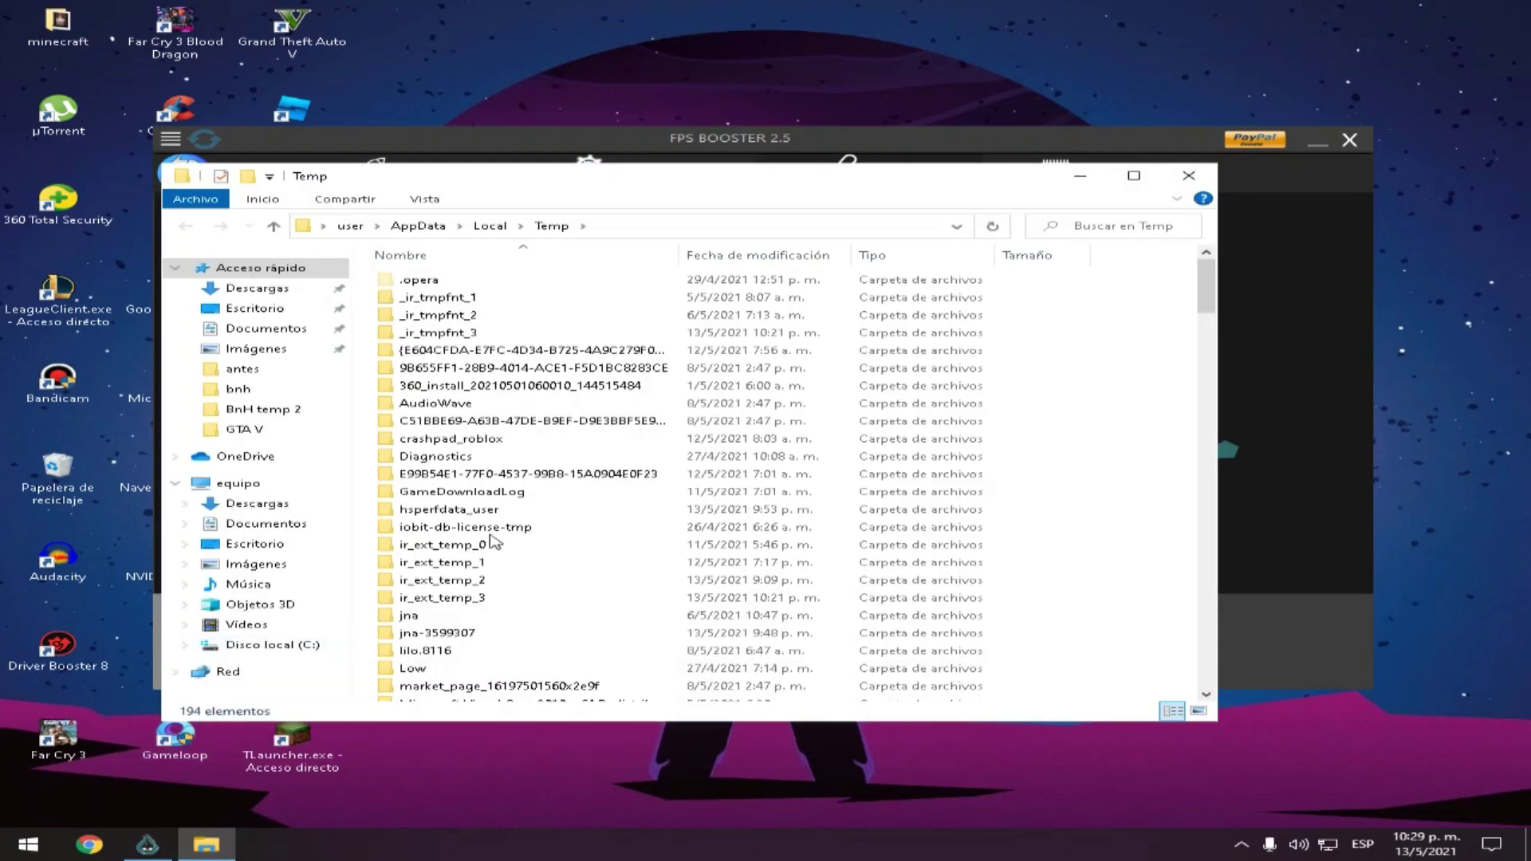
scroll(678, 434, "down", 20)
scroll(1034, 420, "down", 20)
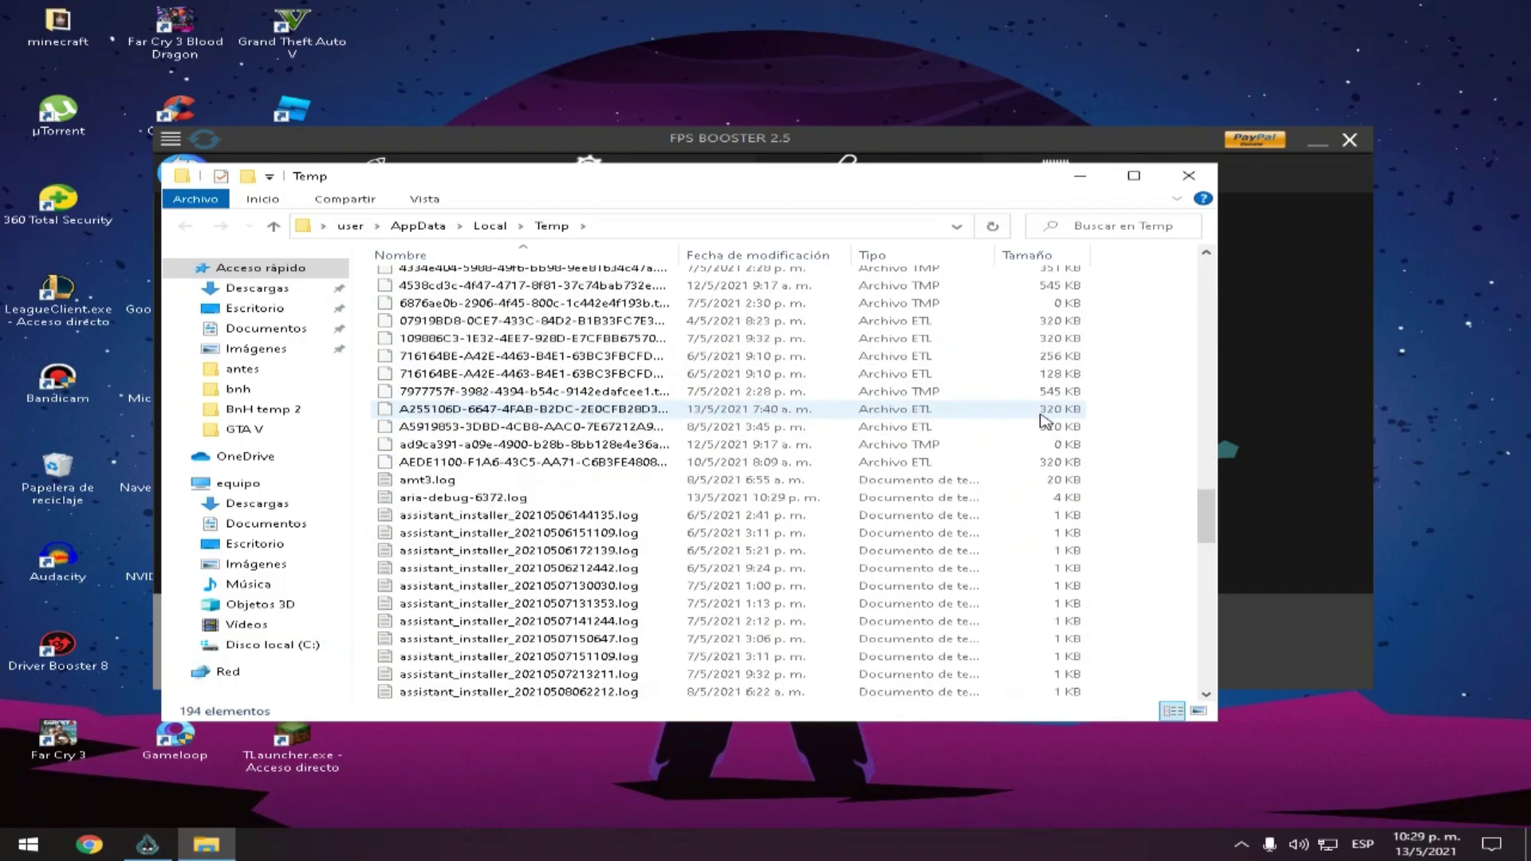
left_click(1199, 190)
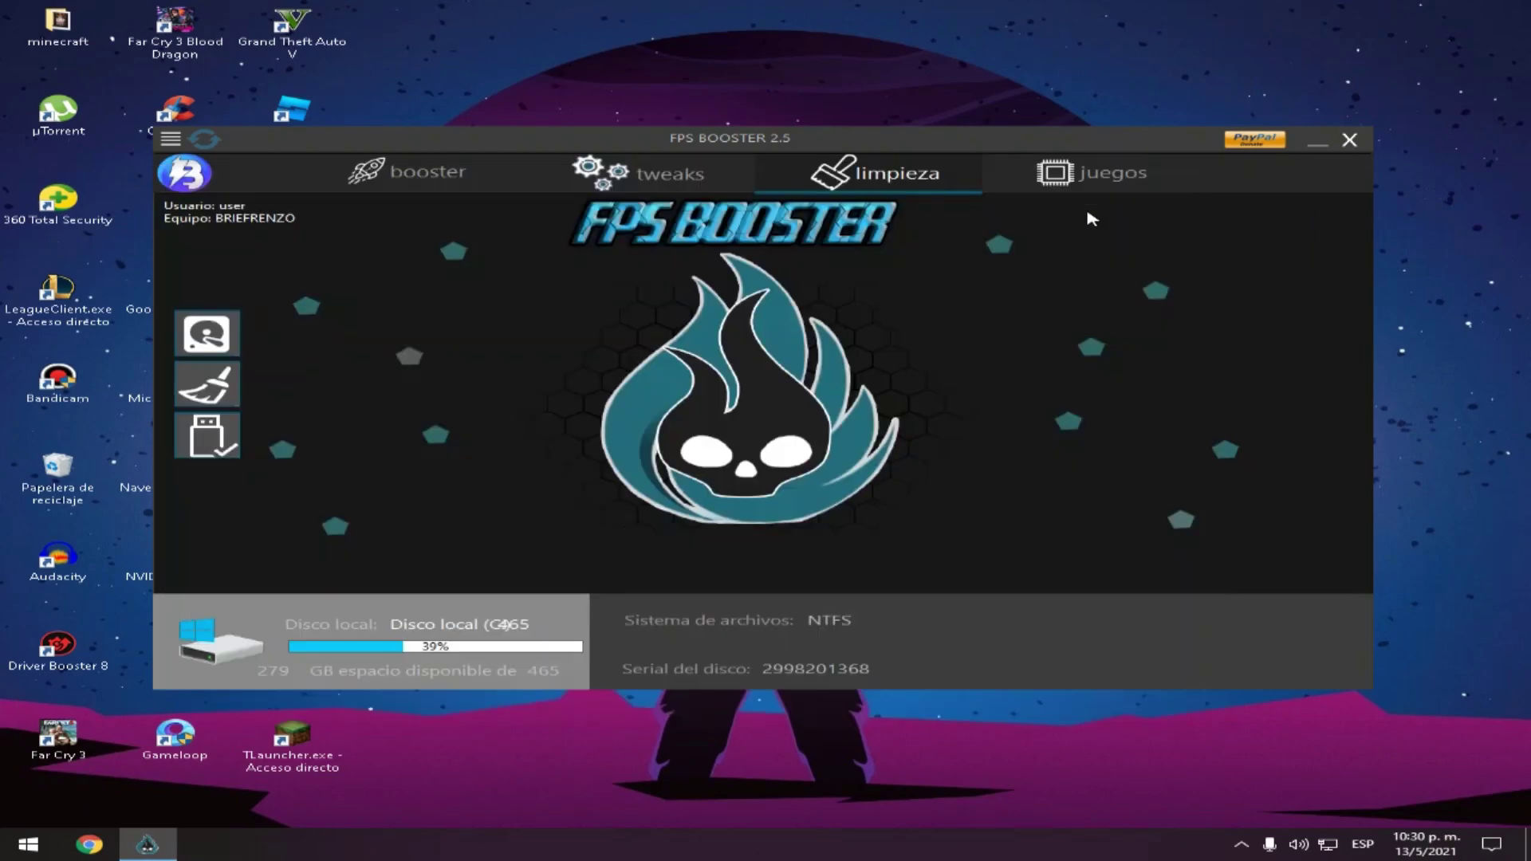
Clean the temporary files from FPS Booster's limpieza section and dismiss the completion message.
left_click(207, 385)
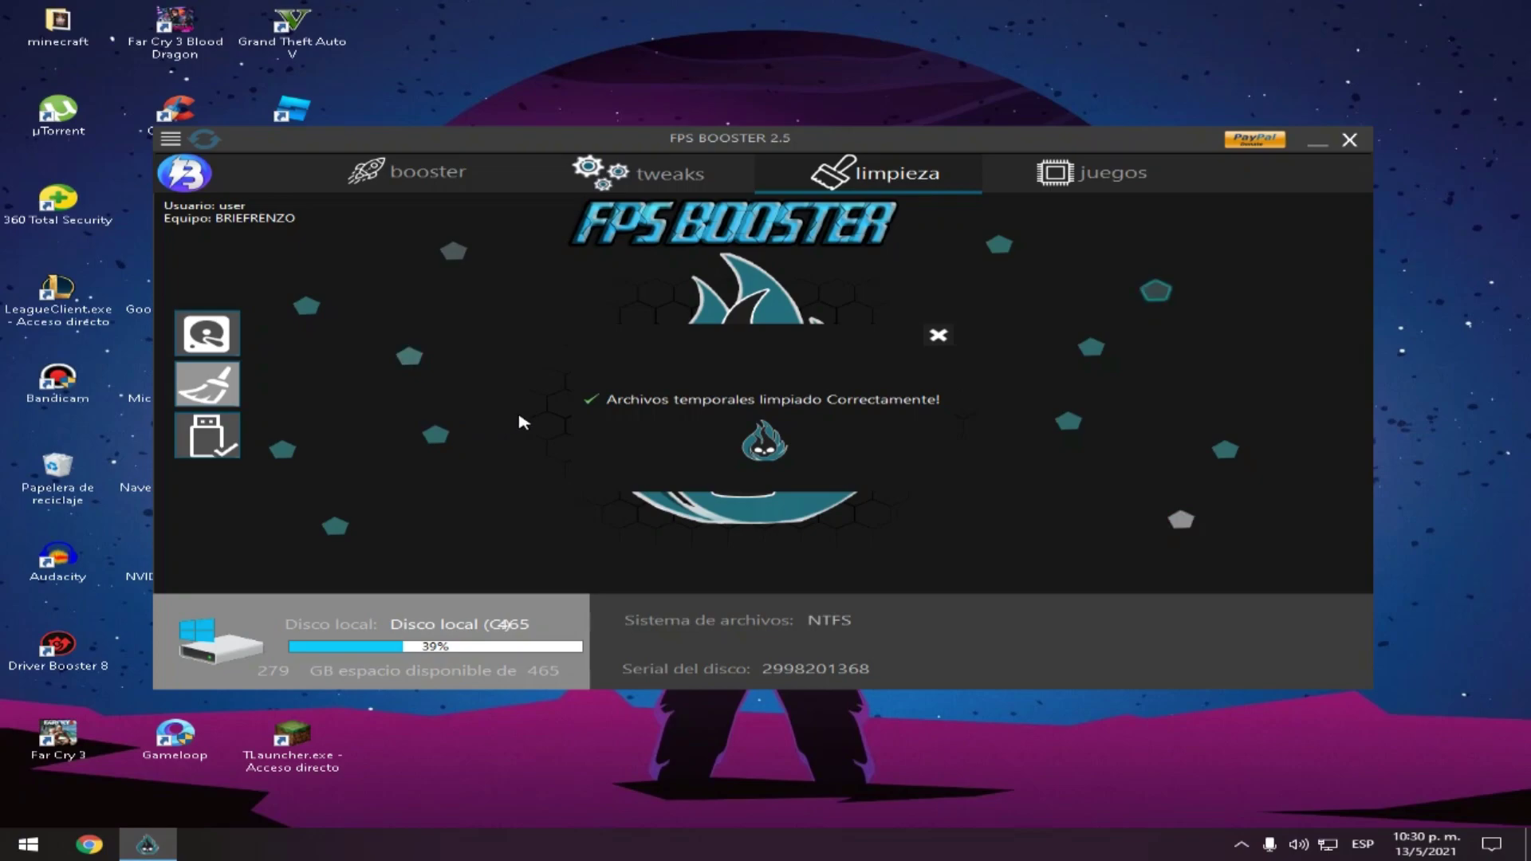
left_click(938, 335)
Reopen the %temp% folder to check which items remain, and close it.
key("super+r")
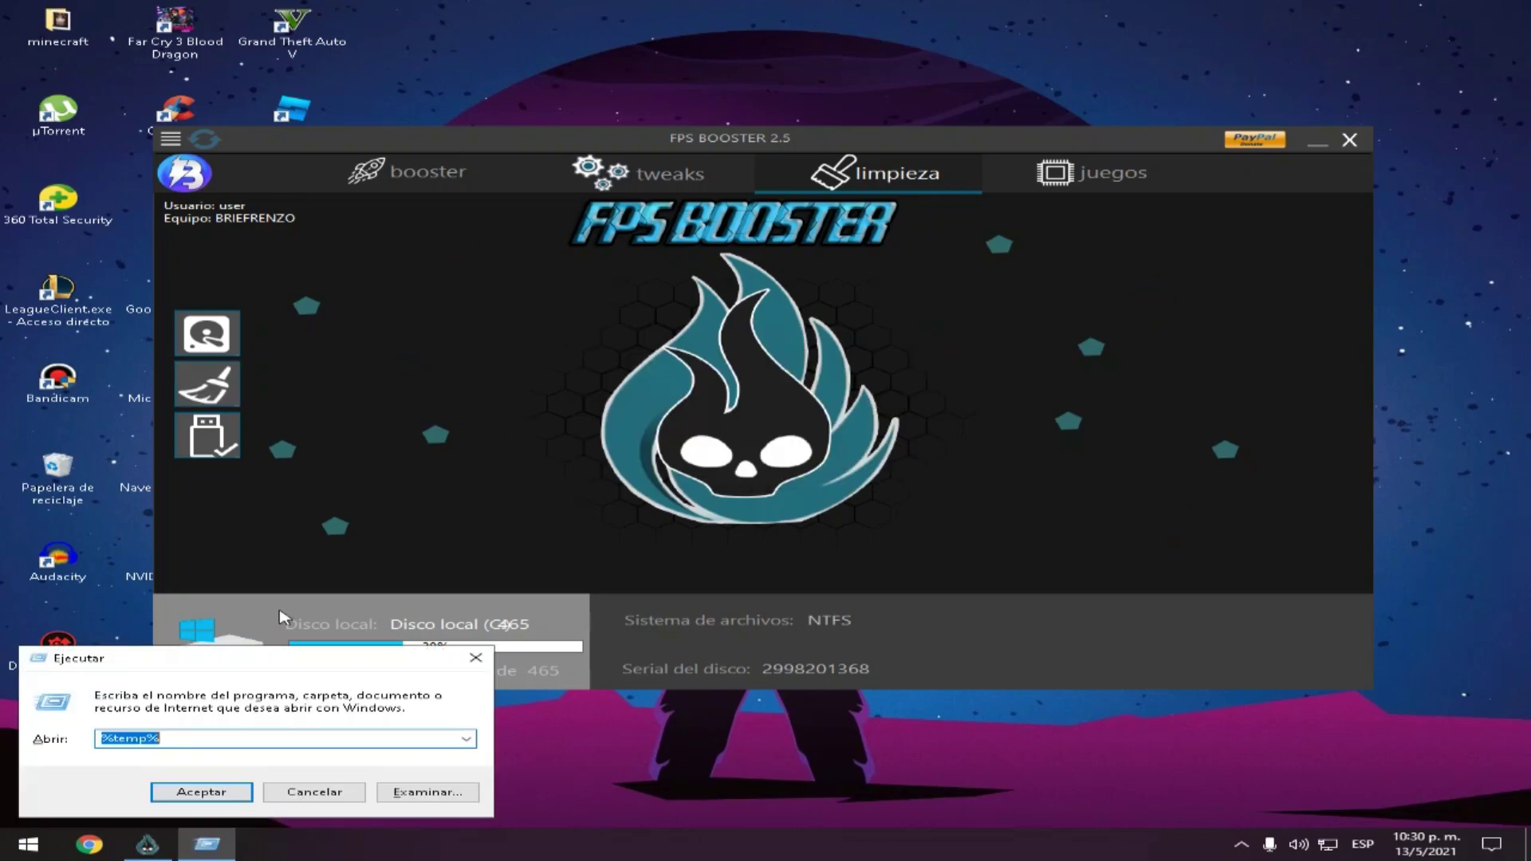
left_click(169, 784)
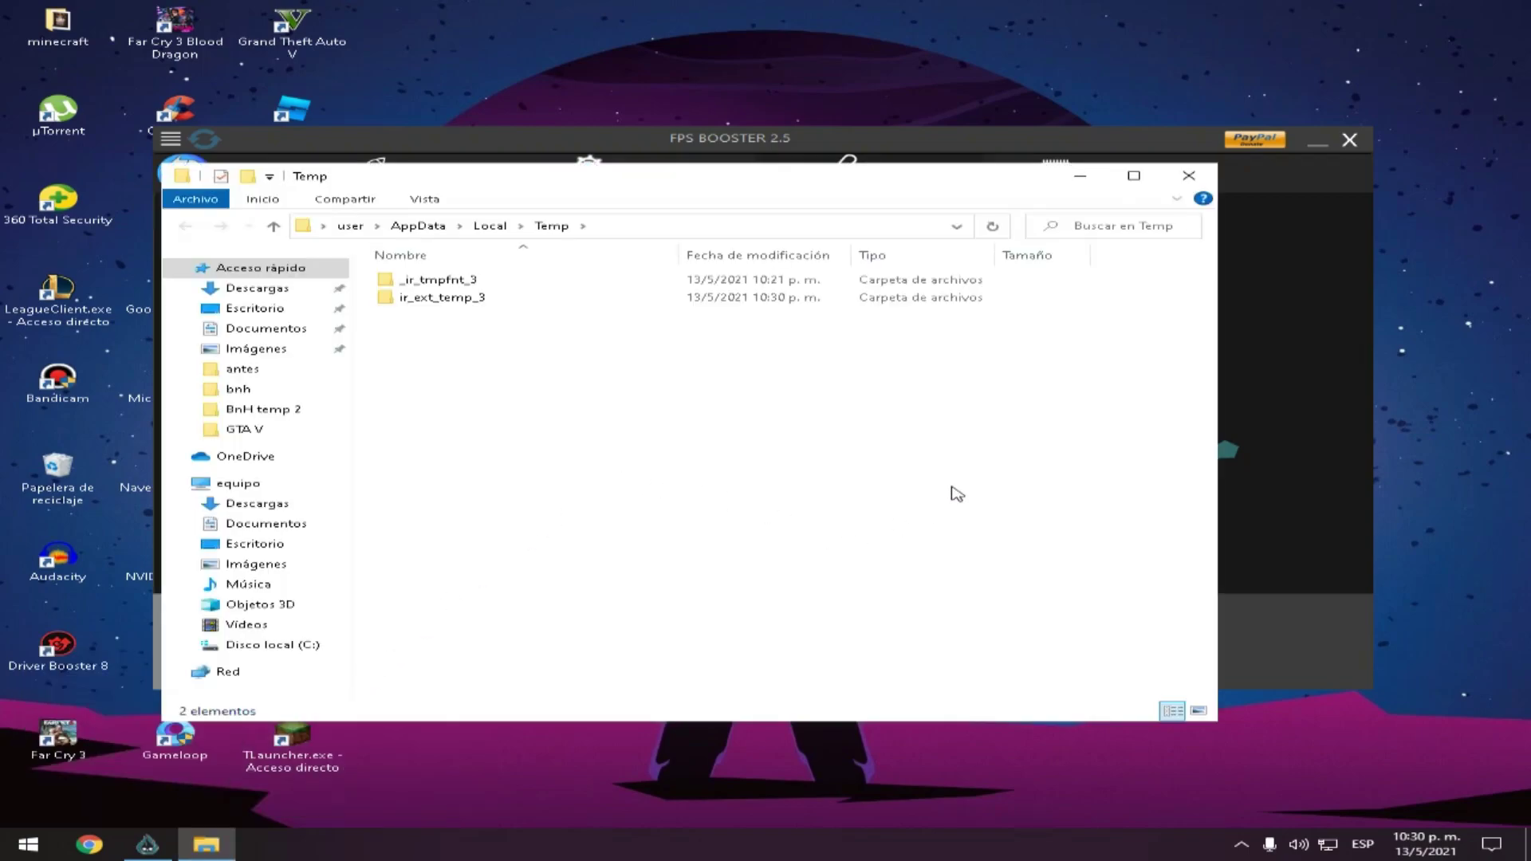
left_click_drag(687, 513, 505, 380)
left_click(1188, 175)
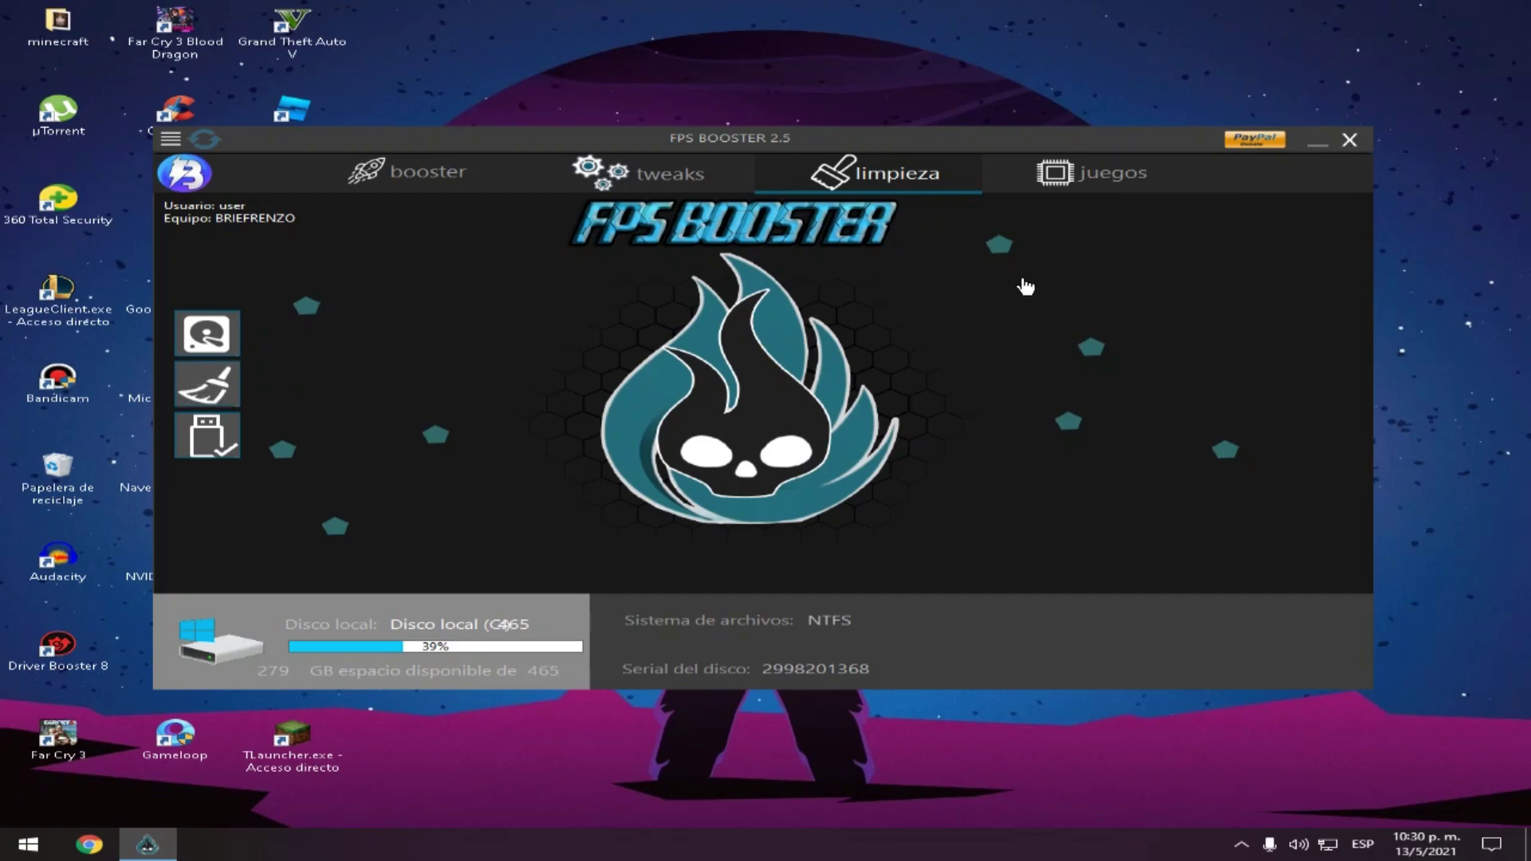
Close FPS Booster 2.5 and launch it again.
left_click(1349, 142)
double_click(788, 388)
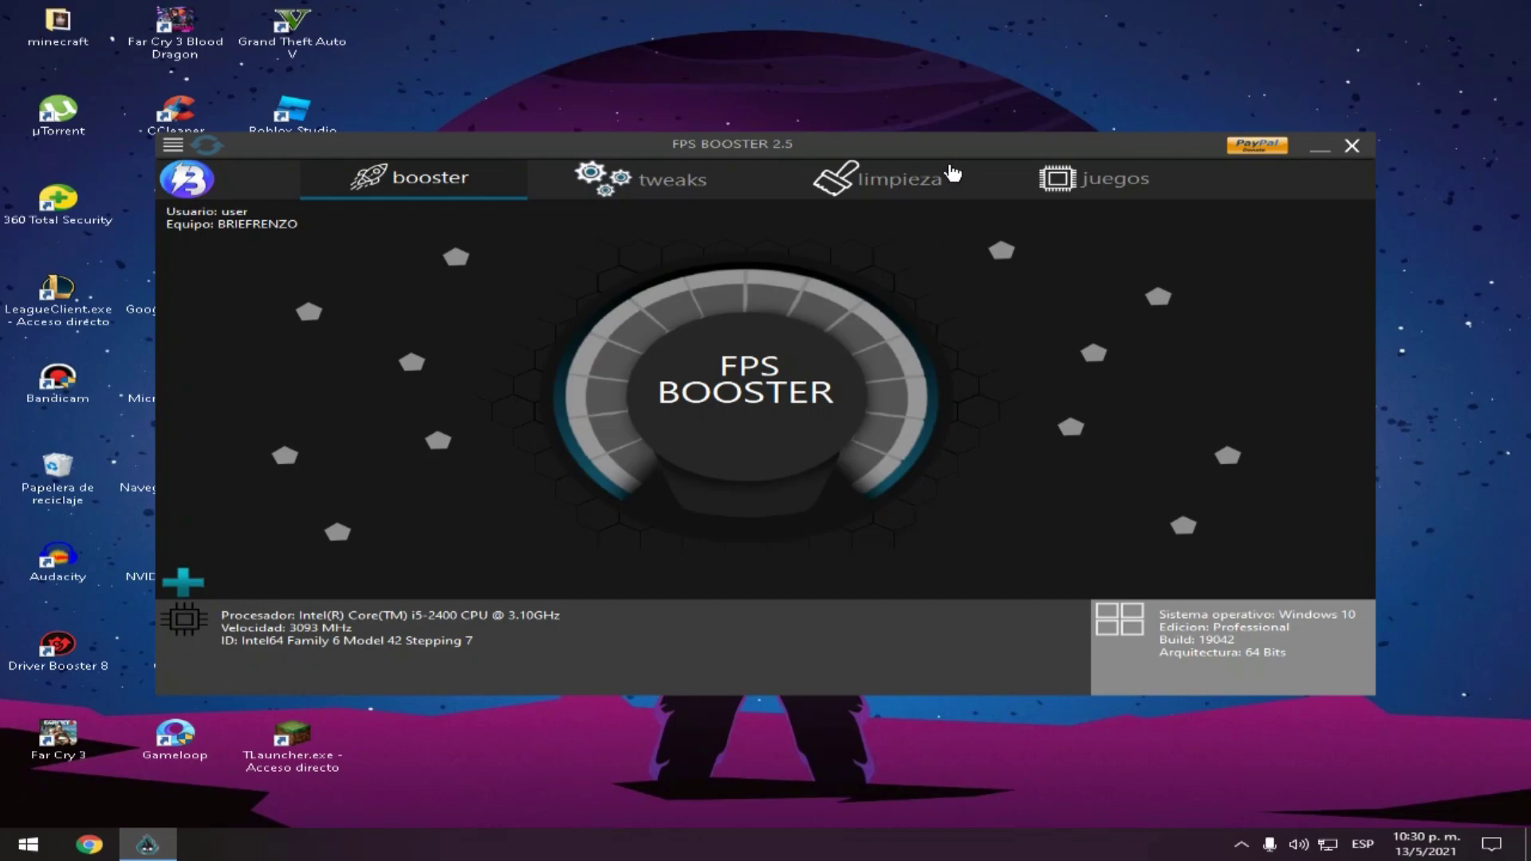
Run the USB drive option in FPS Booster's limpieza section.
left_click(929, 183)
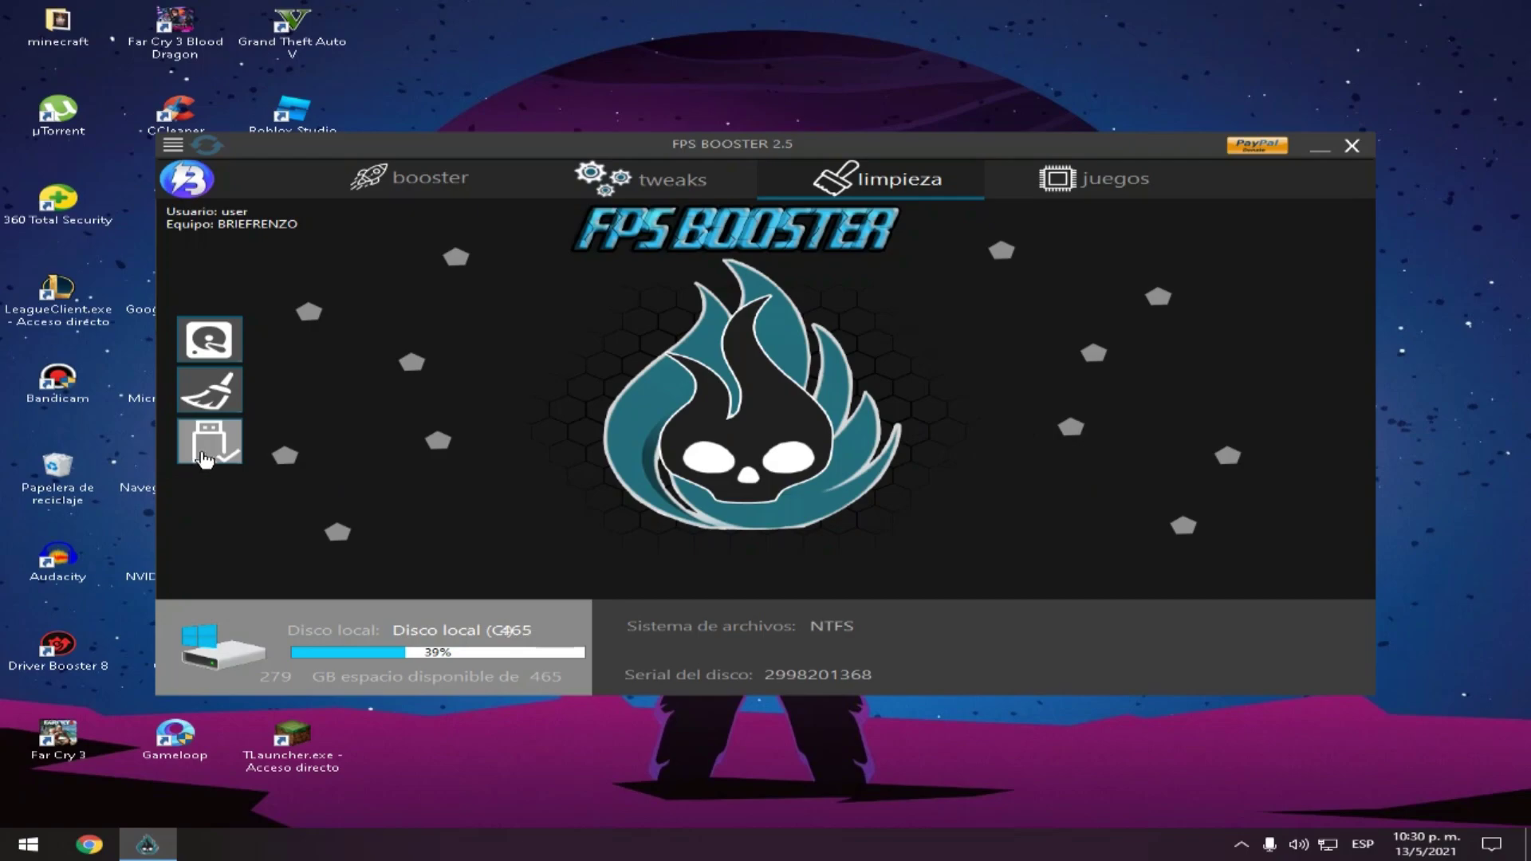
left_click(227, 456)
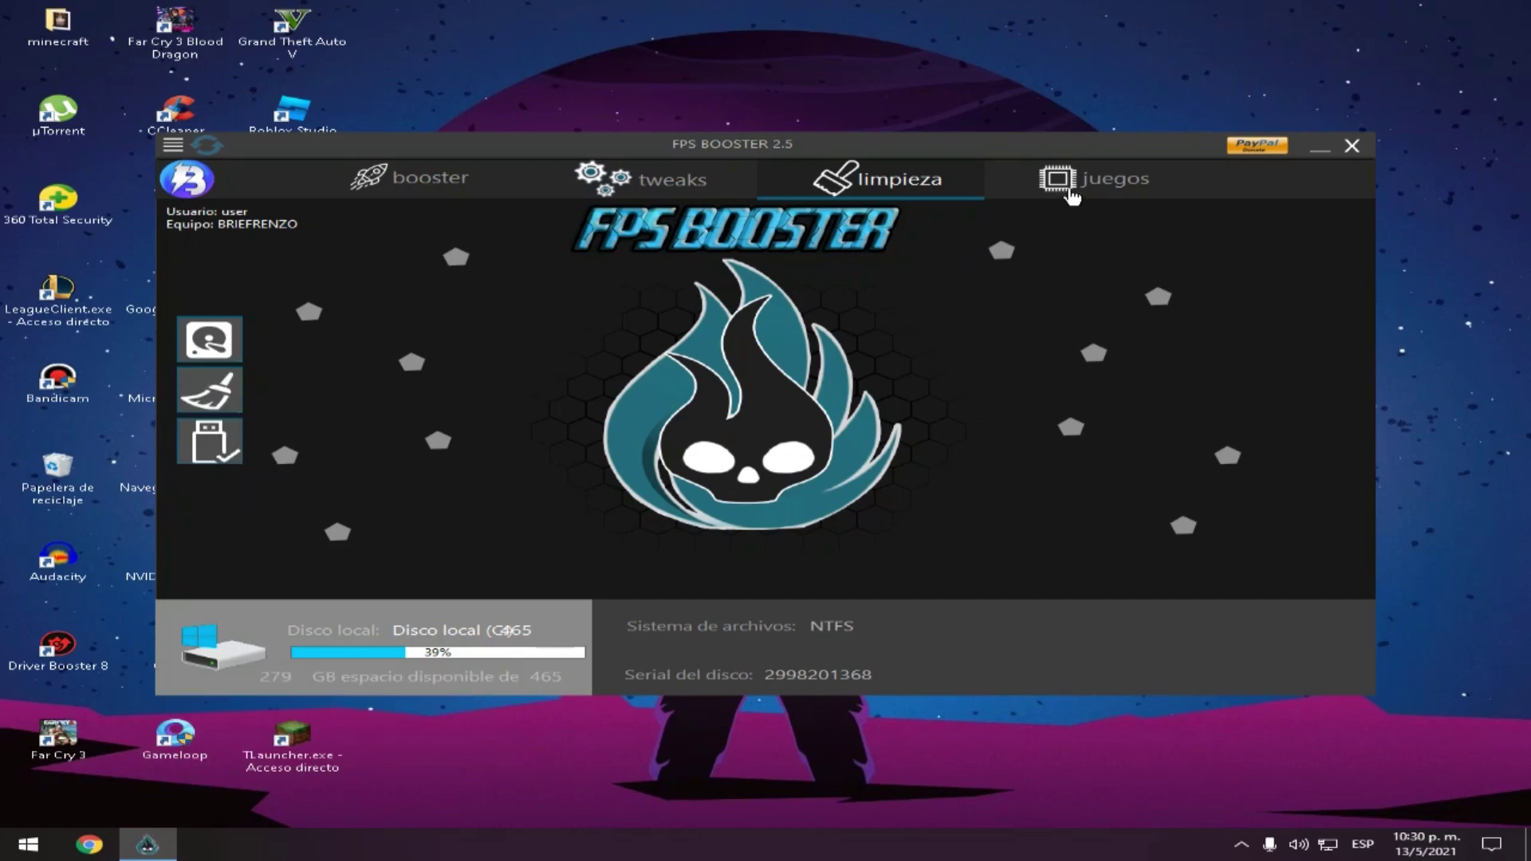
Look over the supported games in the juegos section, select the yellow 6 marker, and return to the booster section.
left_click(1078, 192)
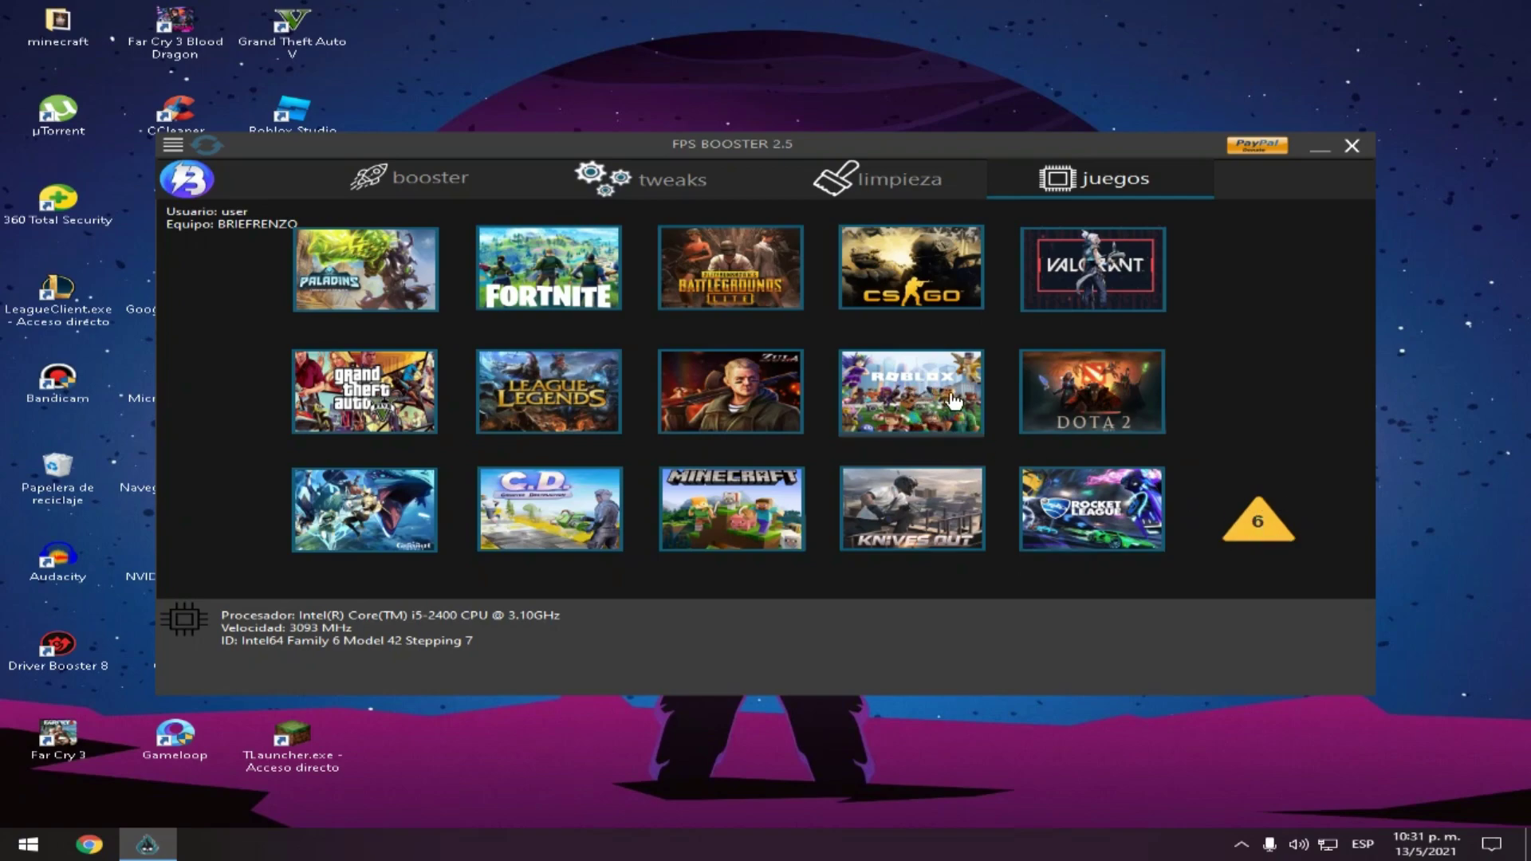
left_click(1268, 535)
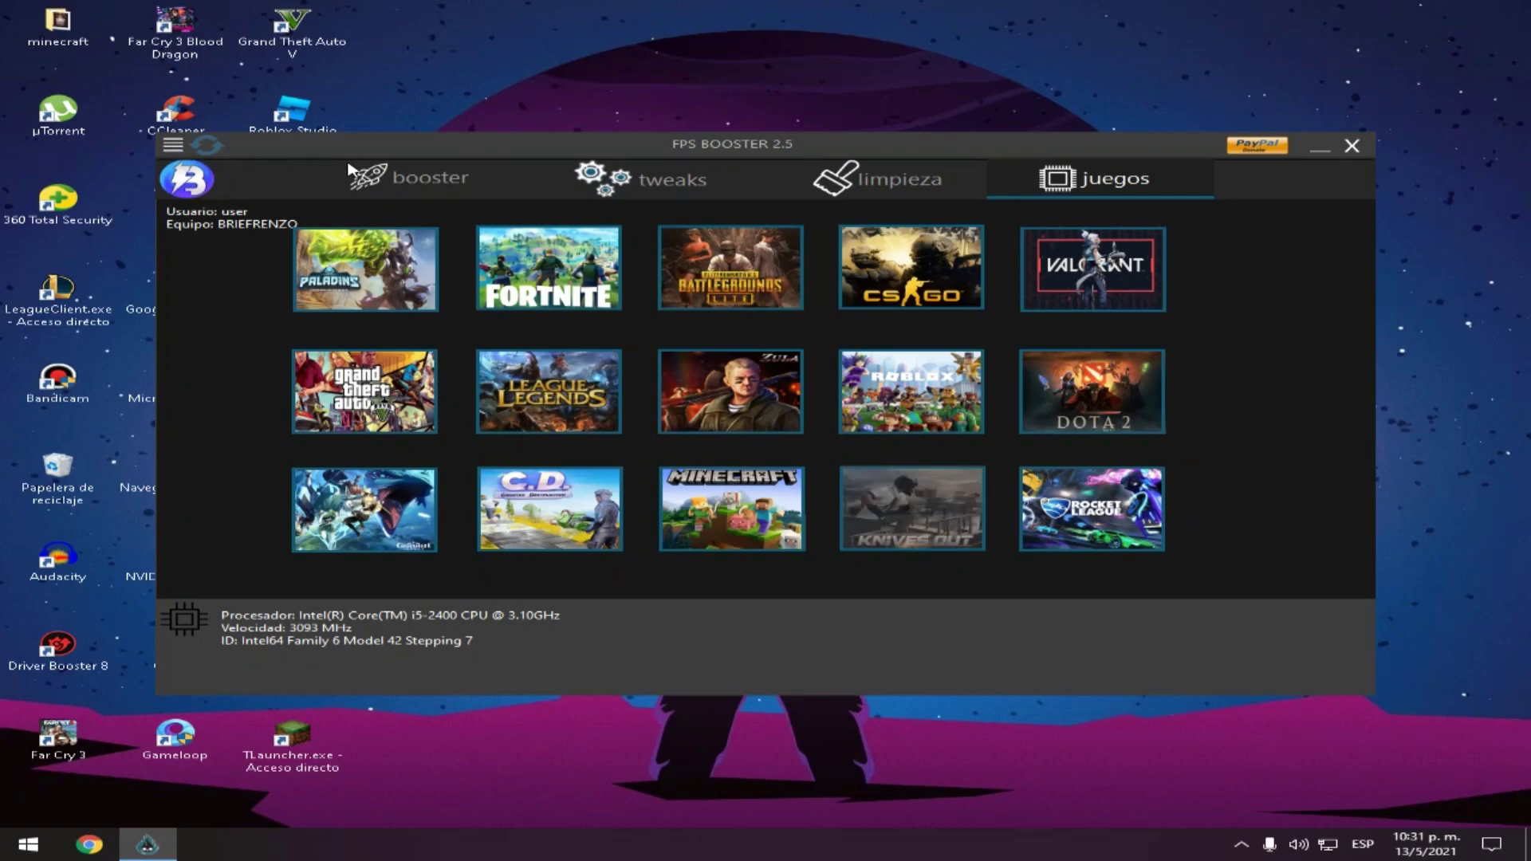
left_click(389, 181)
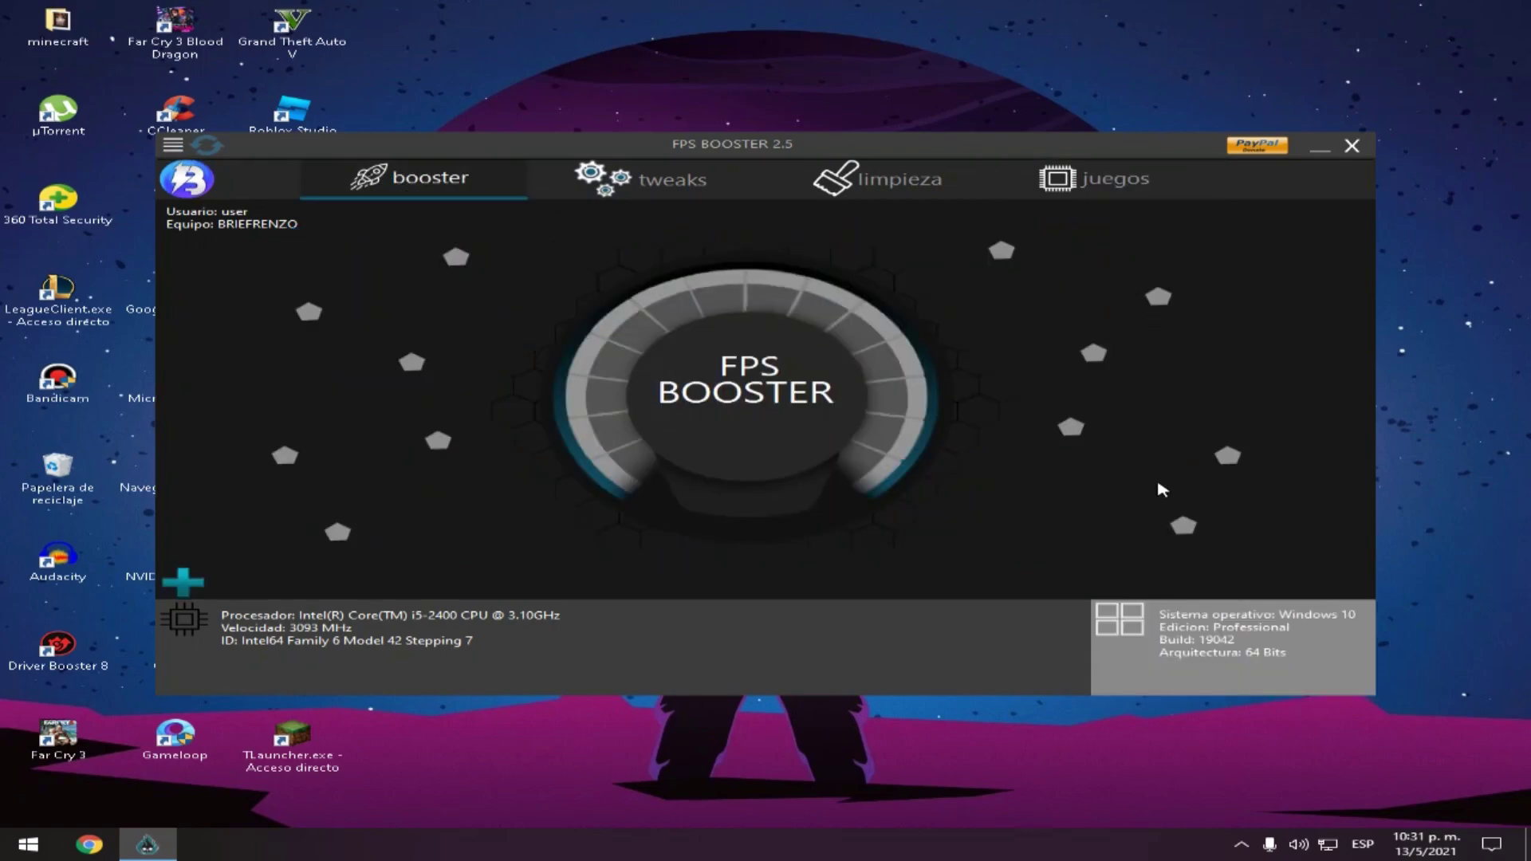
left_click_drag(471, 154, 787, 210)
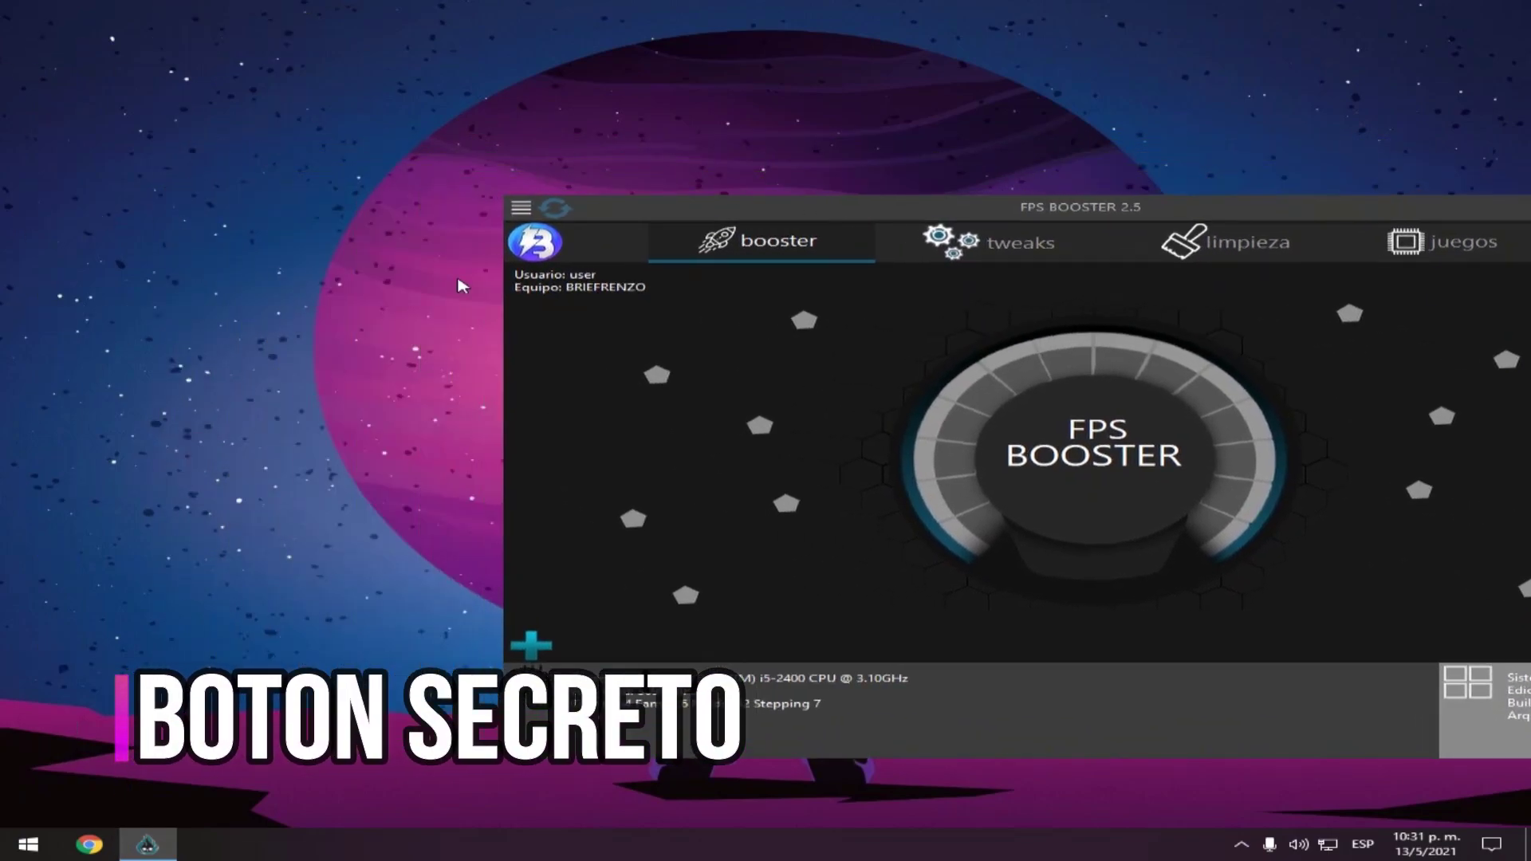
left_click_drag(646, 214, 448, 245)
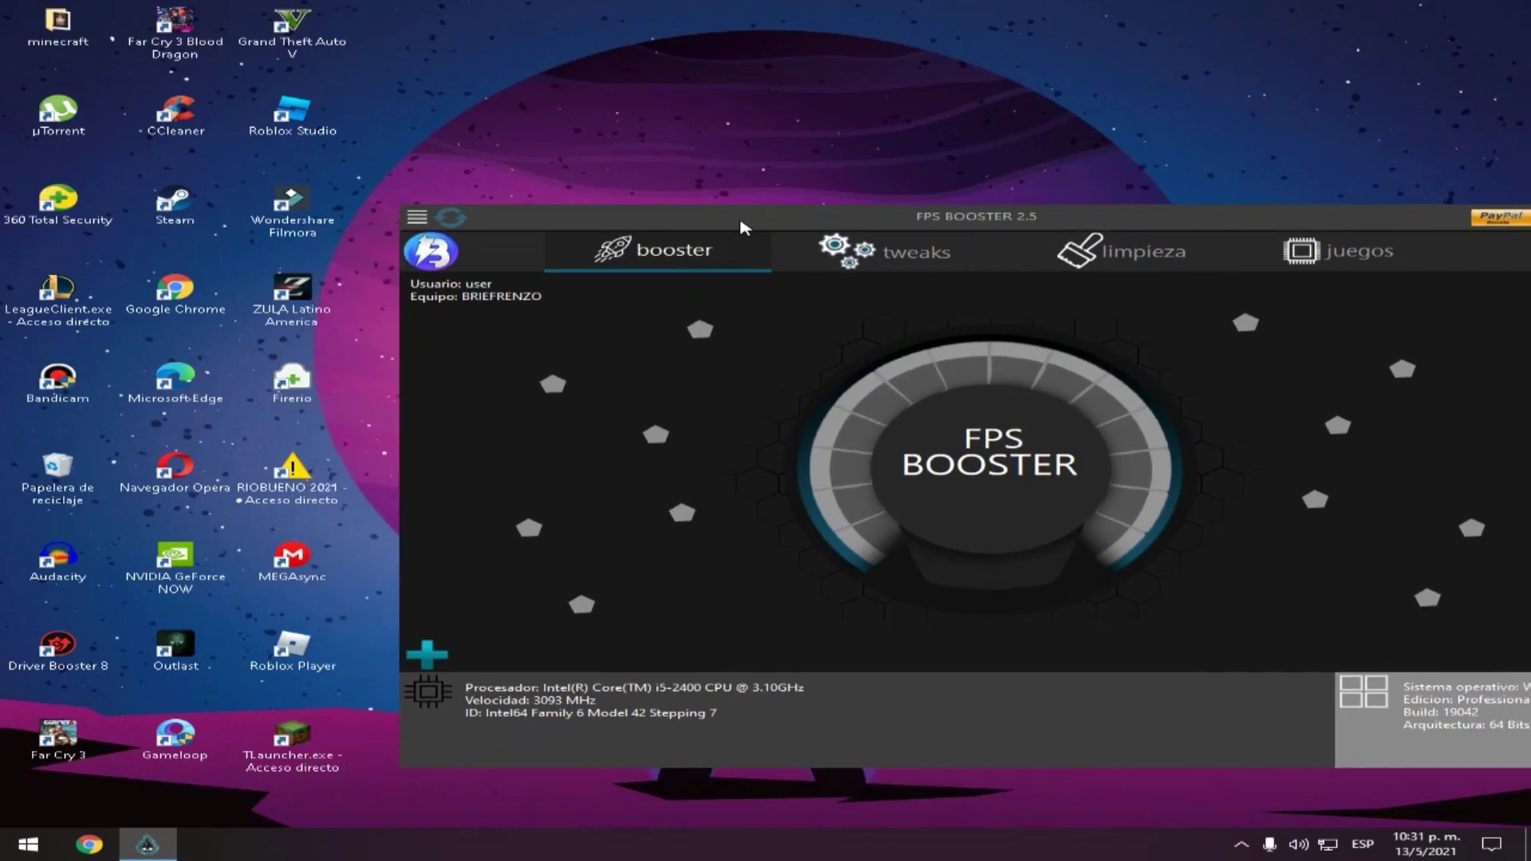
left_click_drag(741, 216, 518, 215)
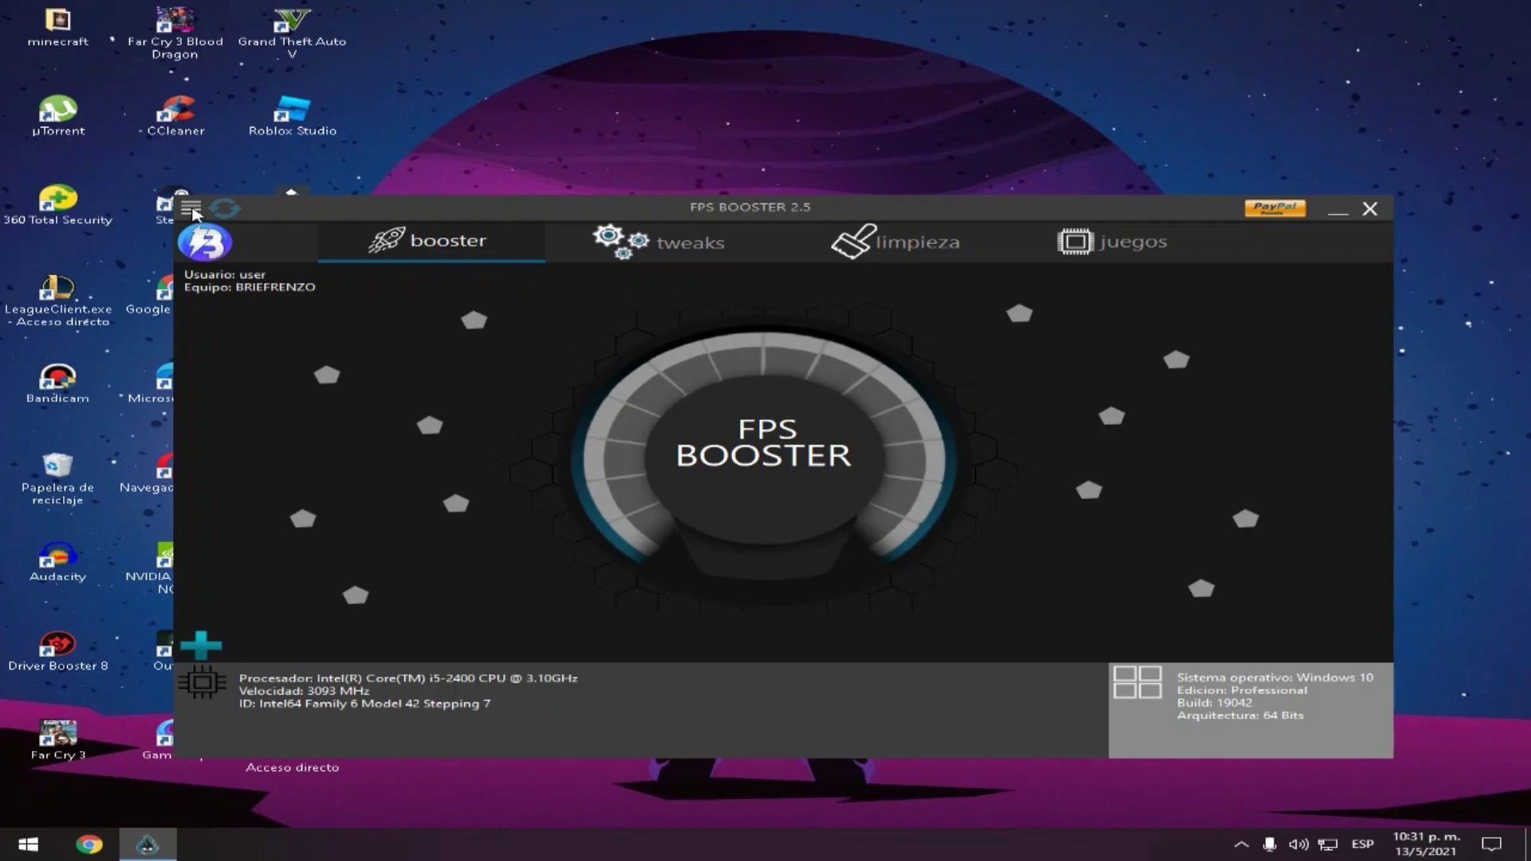
Open FPS Booster's information page, set the window's Transparencia to 240, and return to the booster section.
left_click(192, 208)
left_click_drag(407, 195, 393, 146)
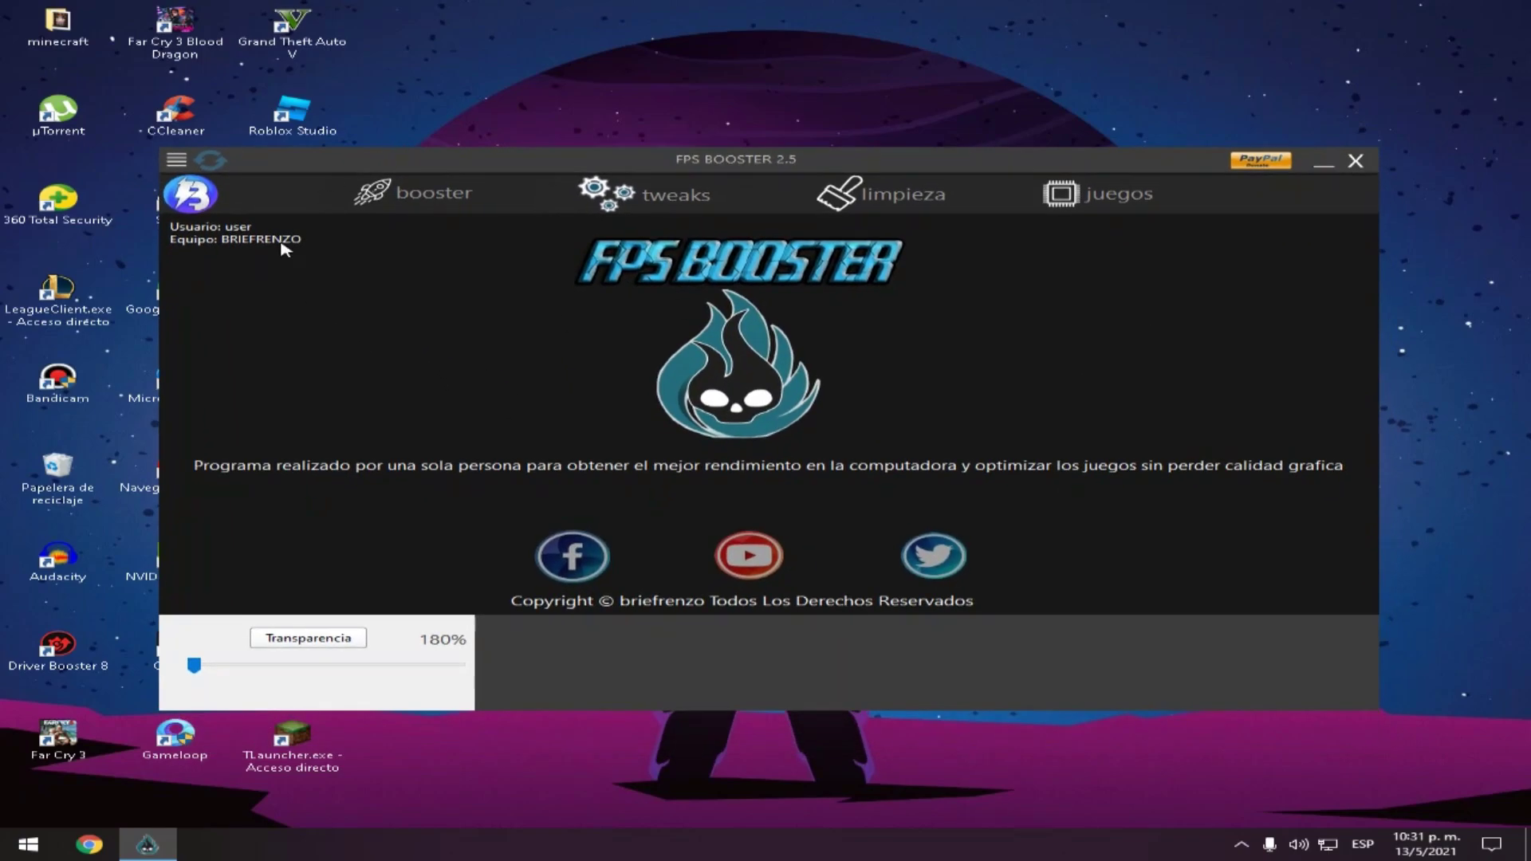
left_click(318, 642)
left_click_drag(195, 667, 405, 668)
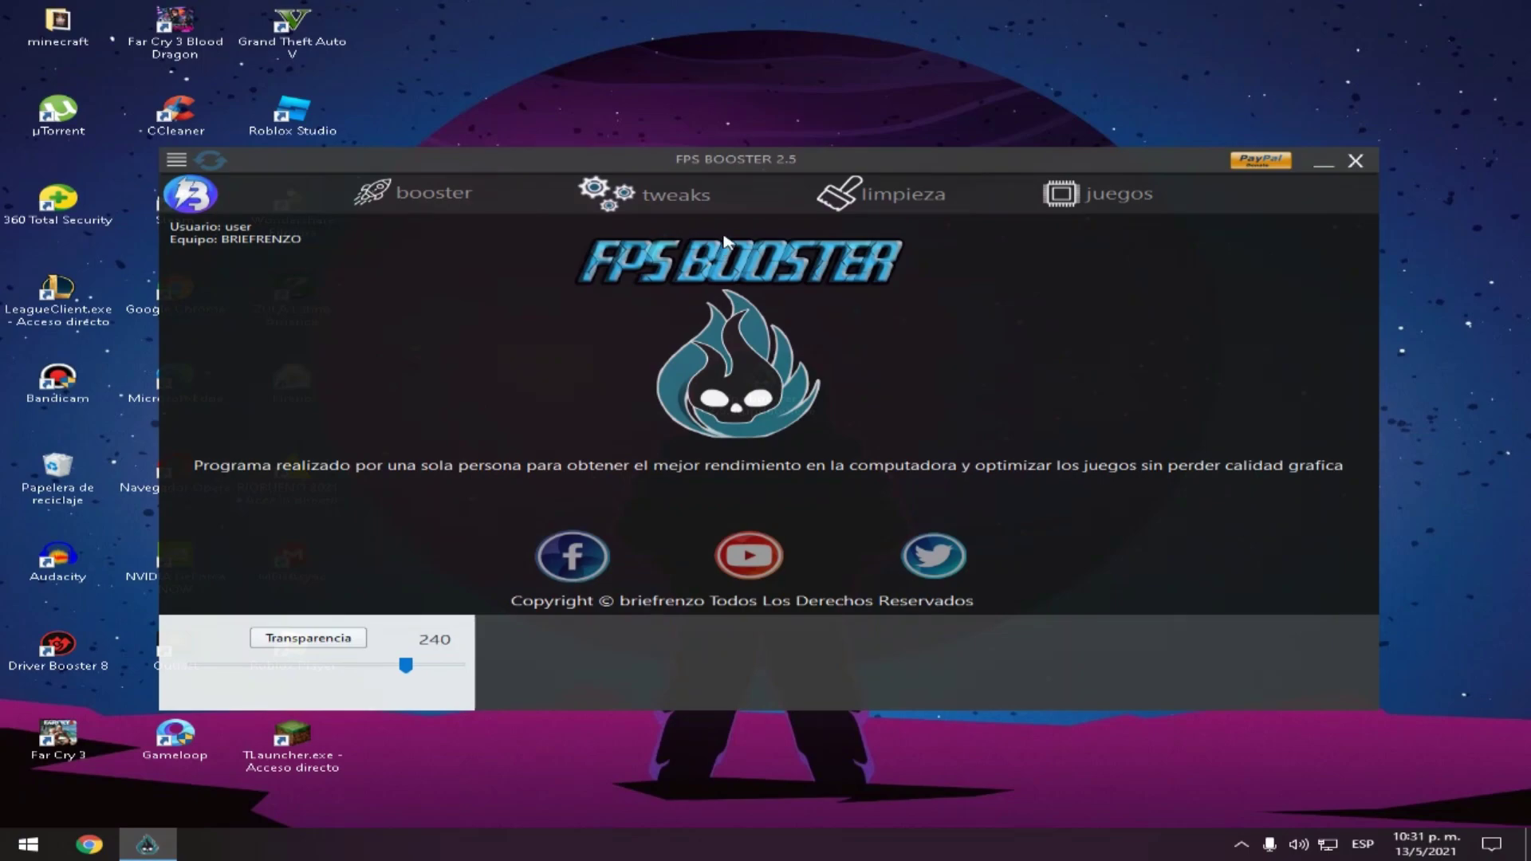
left_click(455, 203)
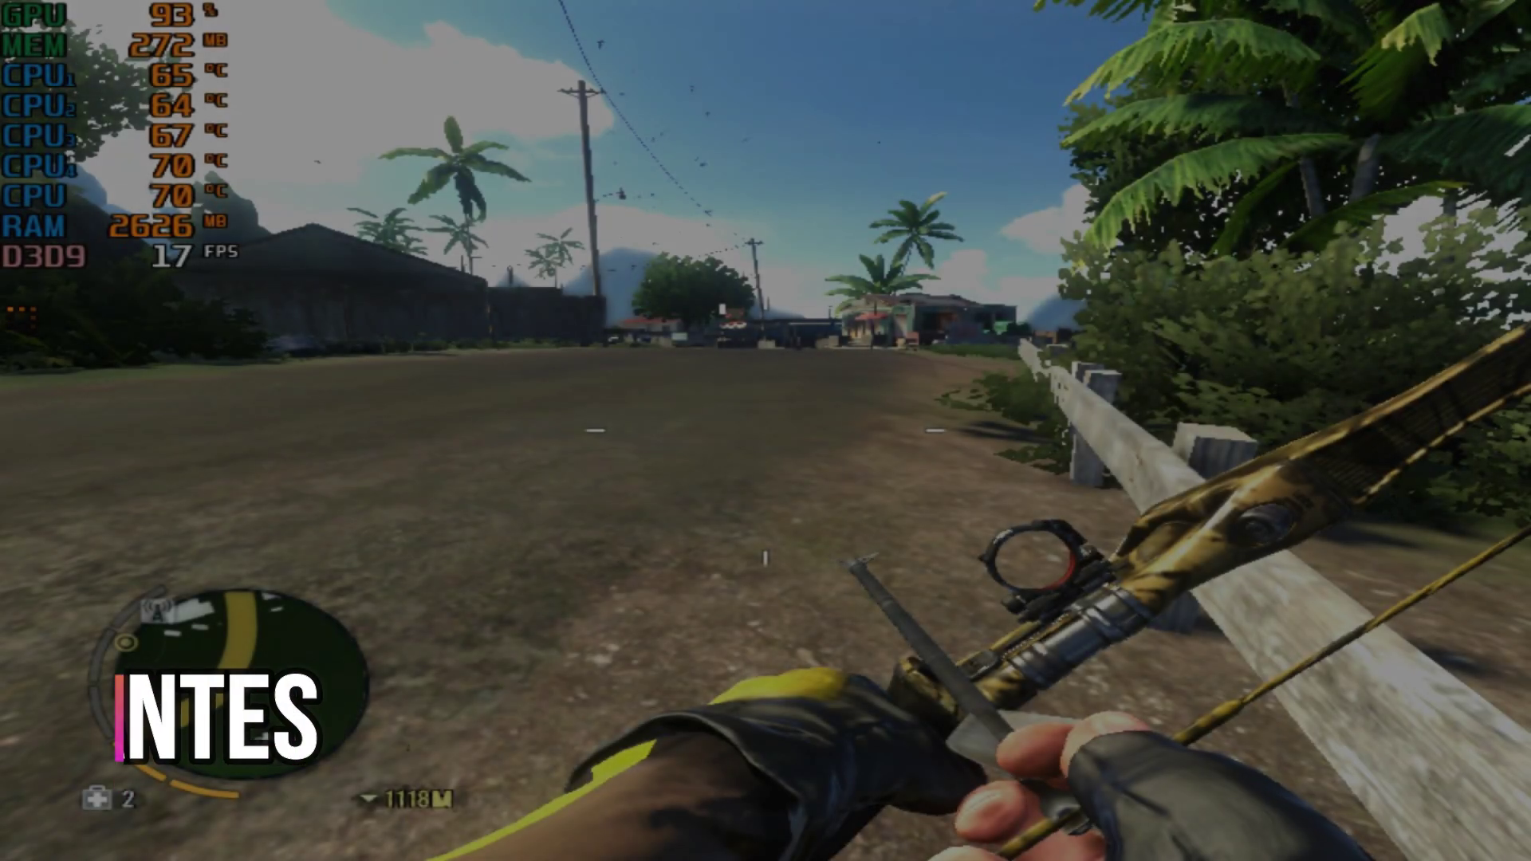
key("w")
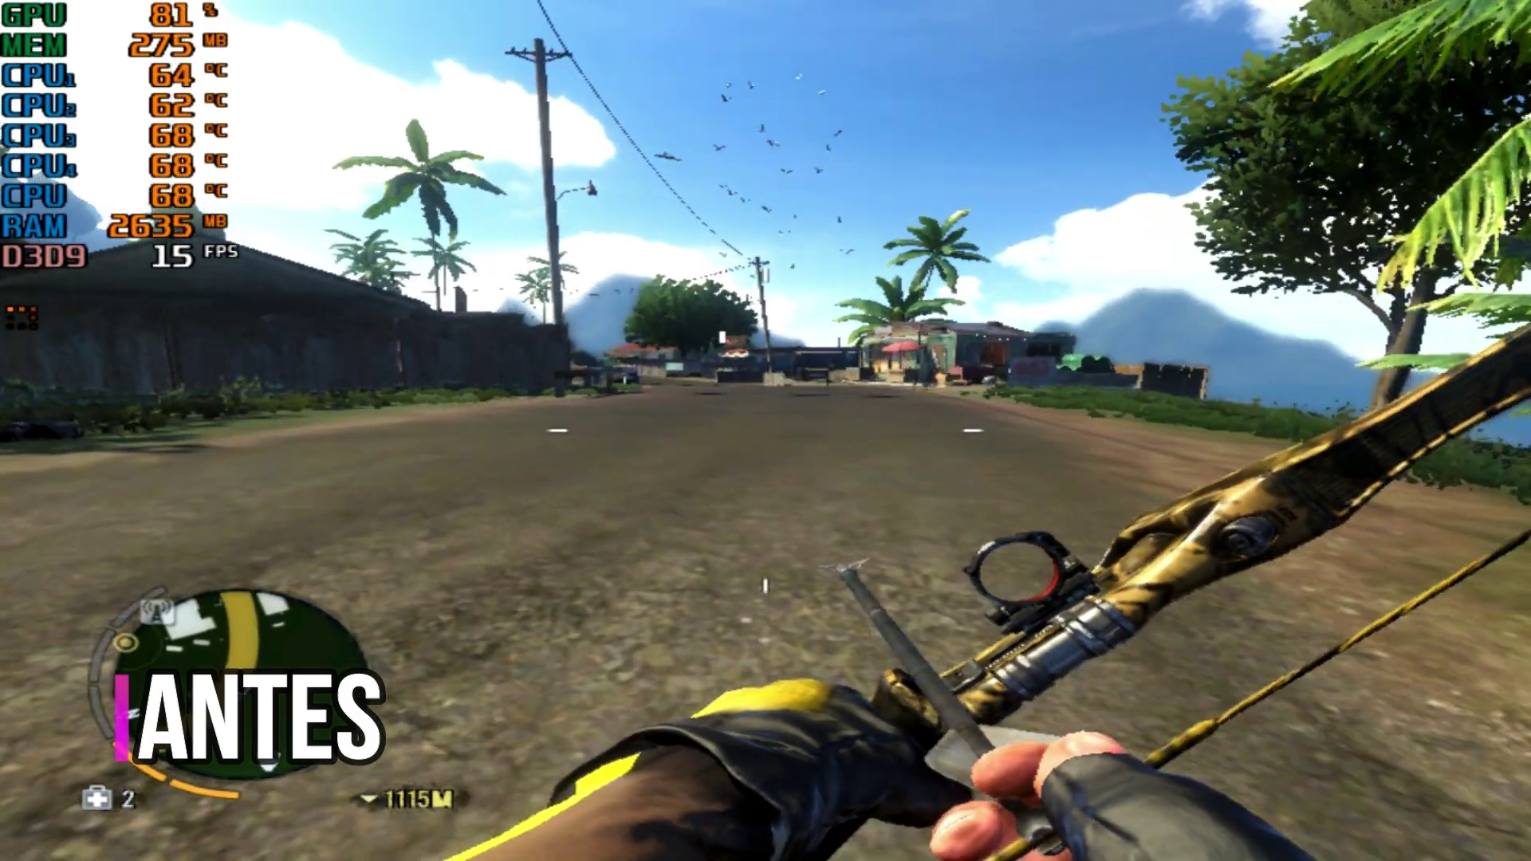
key("w")
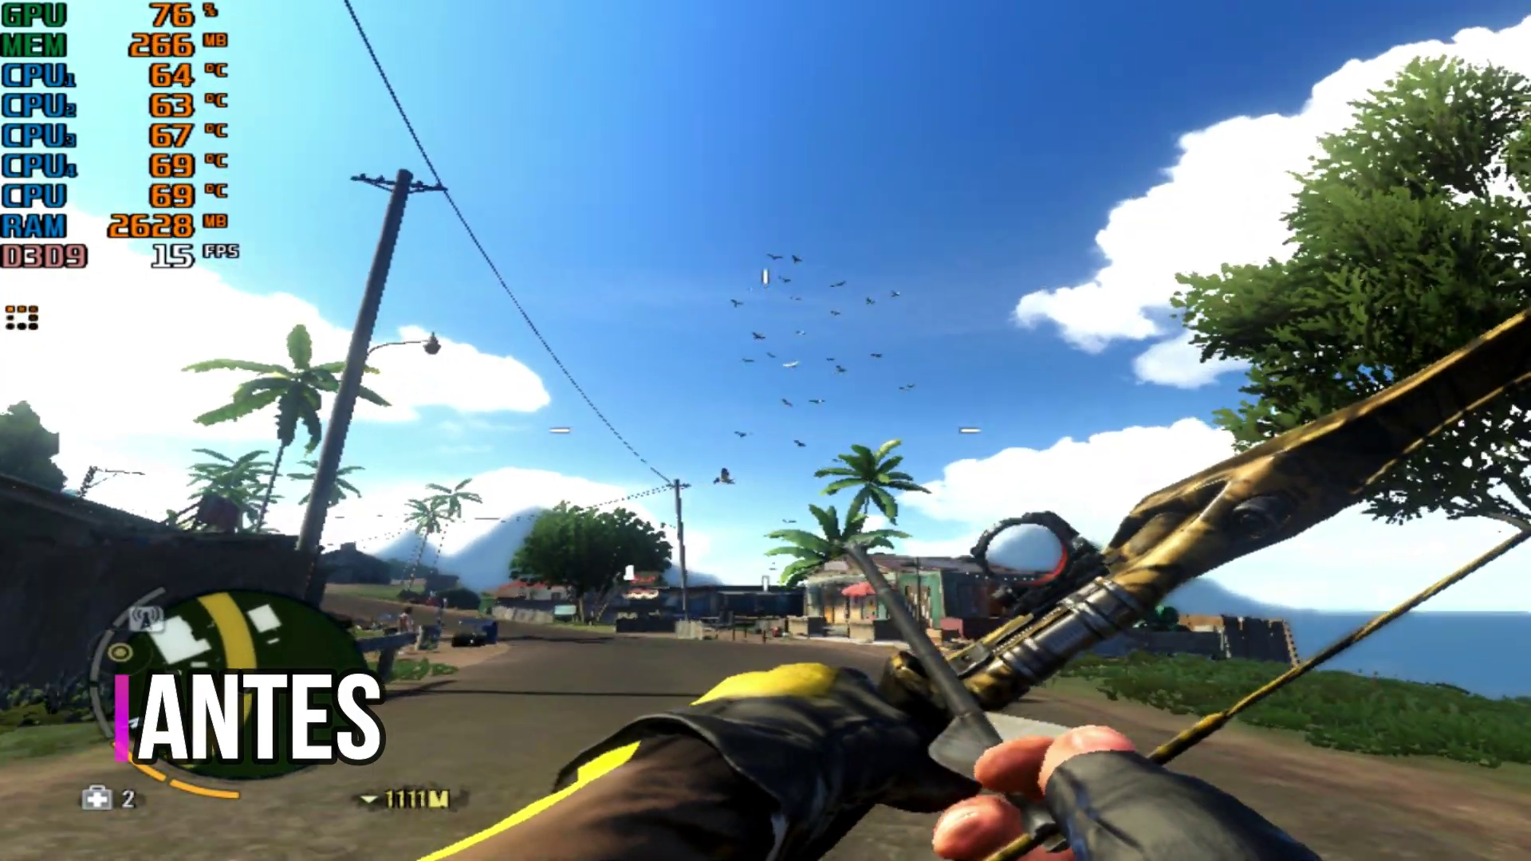
key("w")
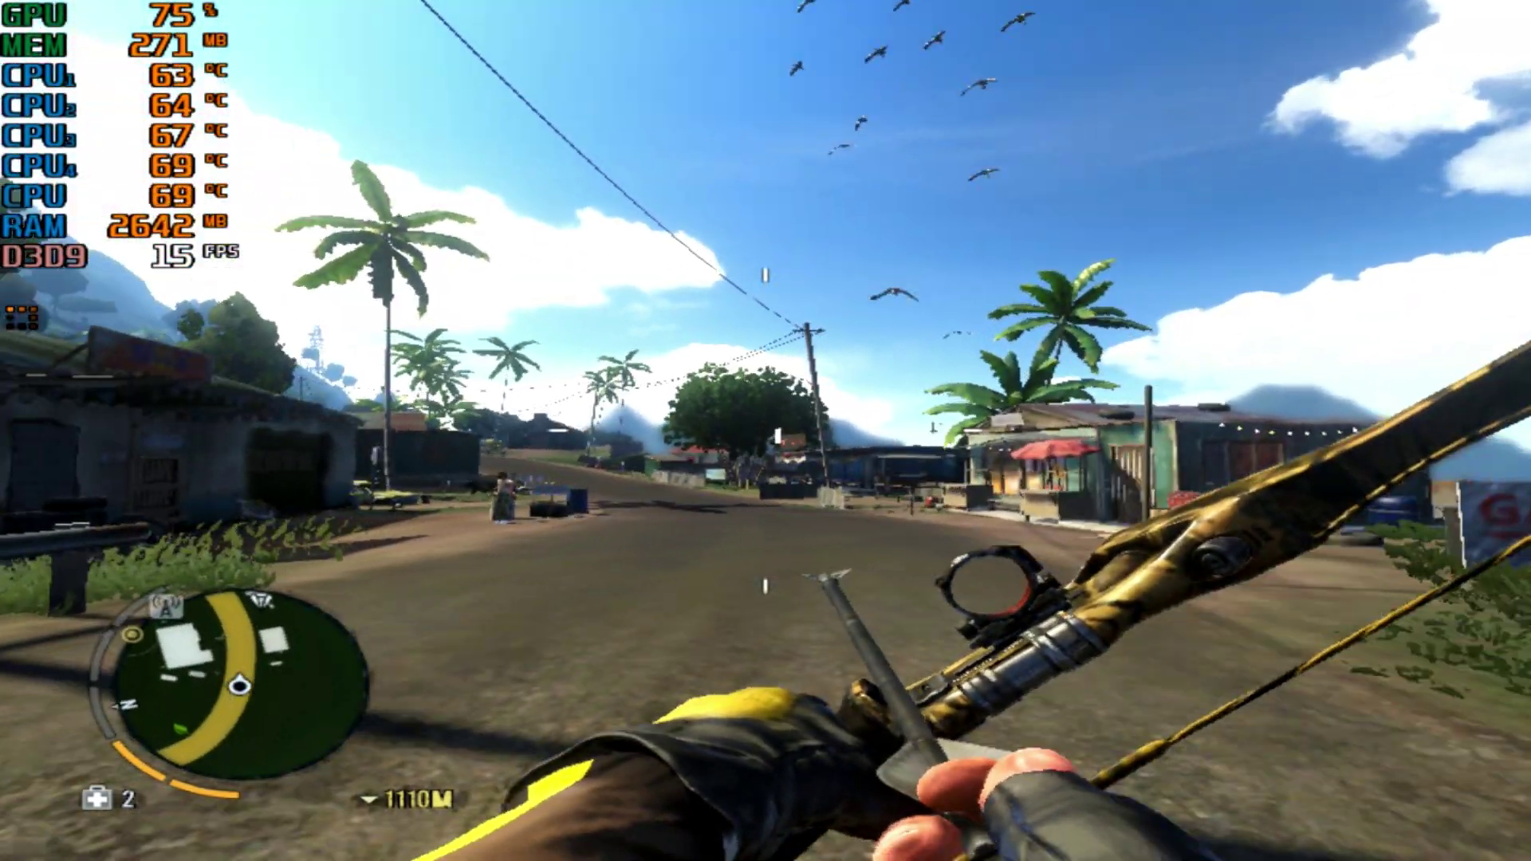
key("w")
key("shift+w")
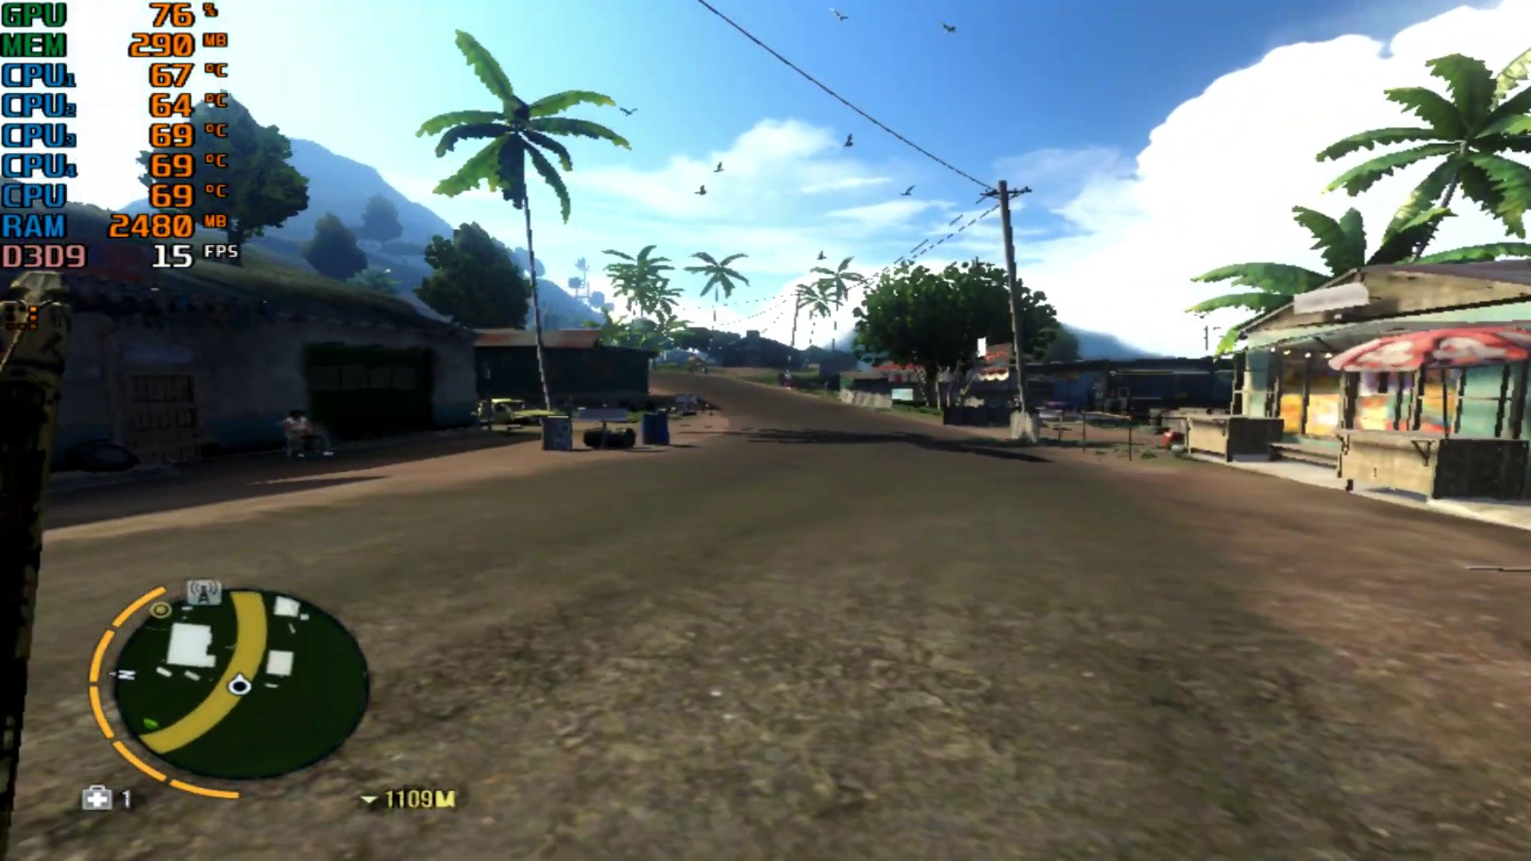
key("w")
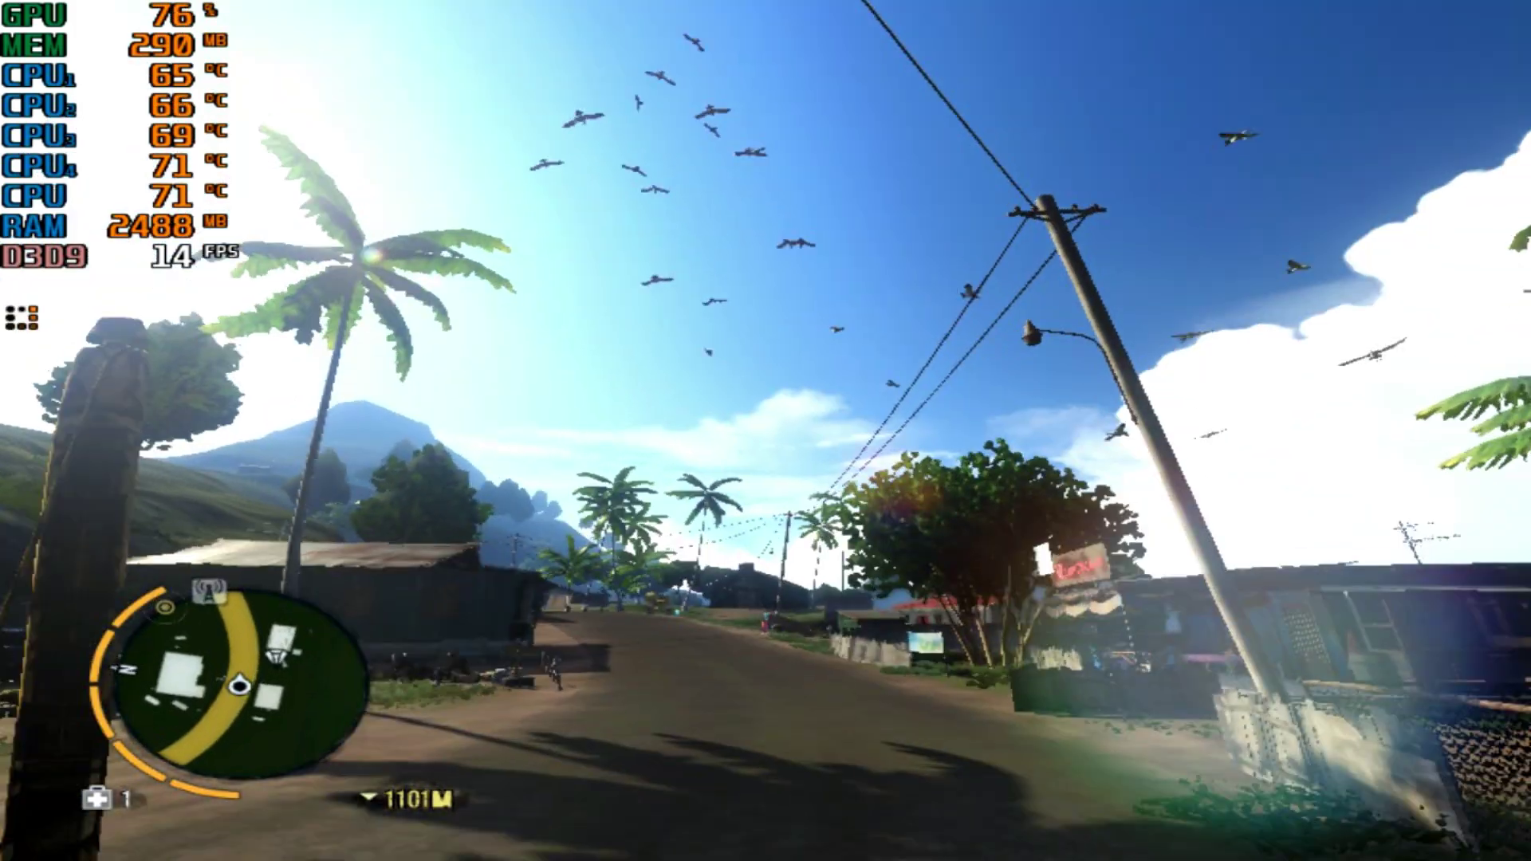
key("w")
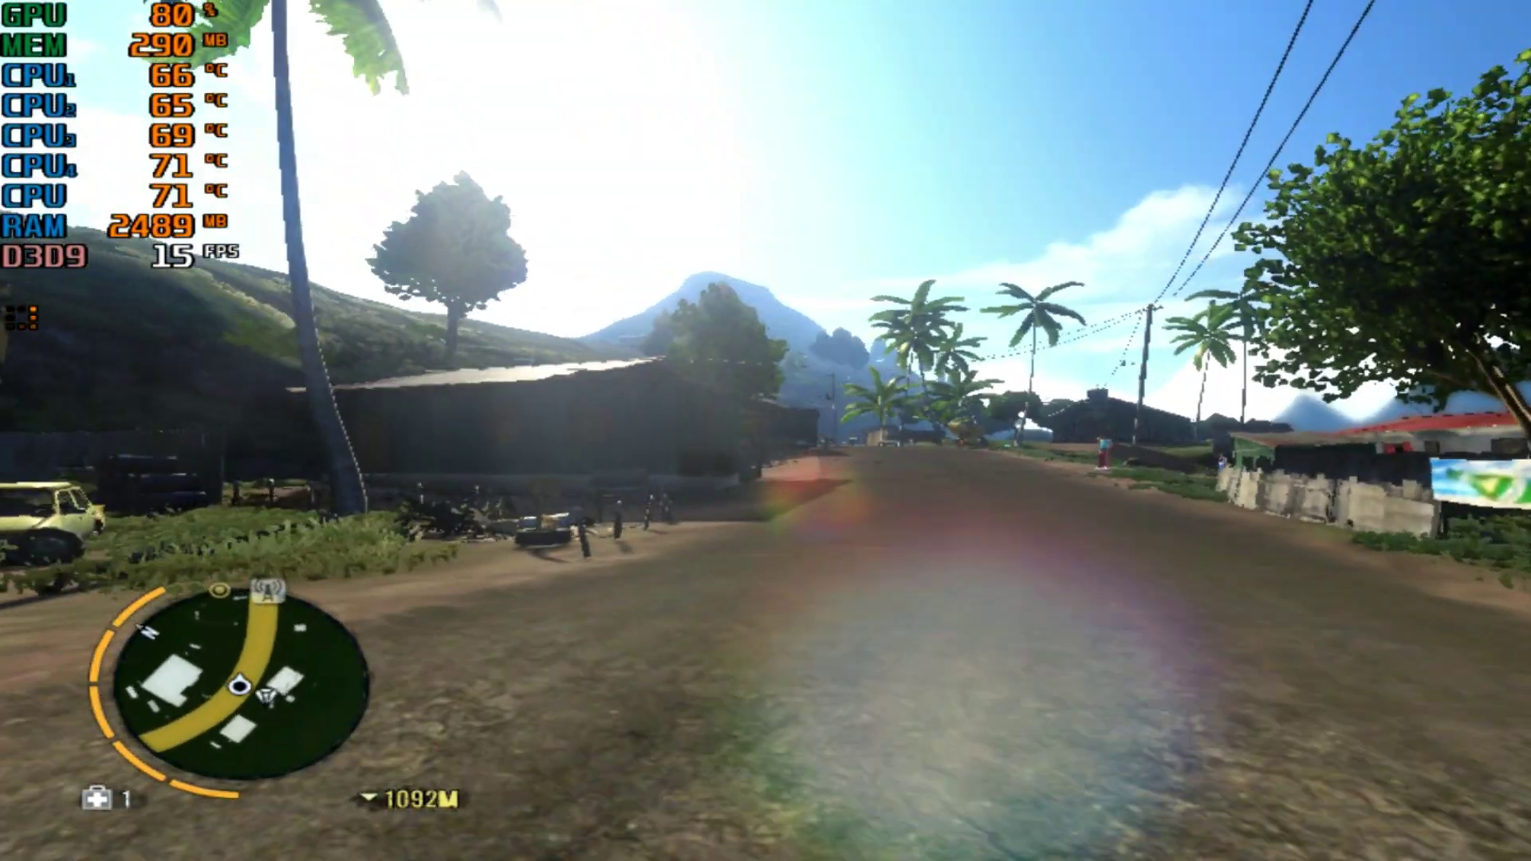
key("w")
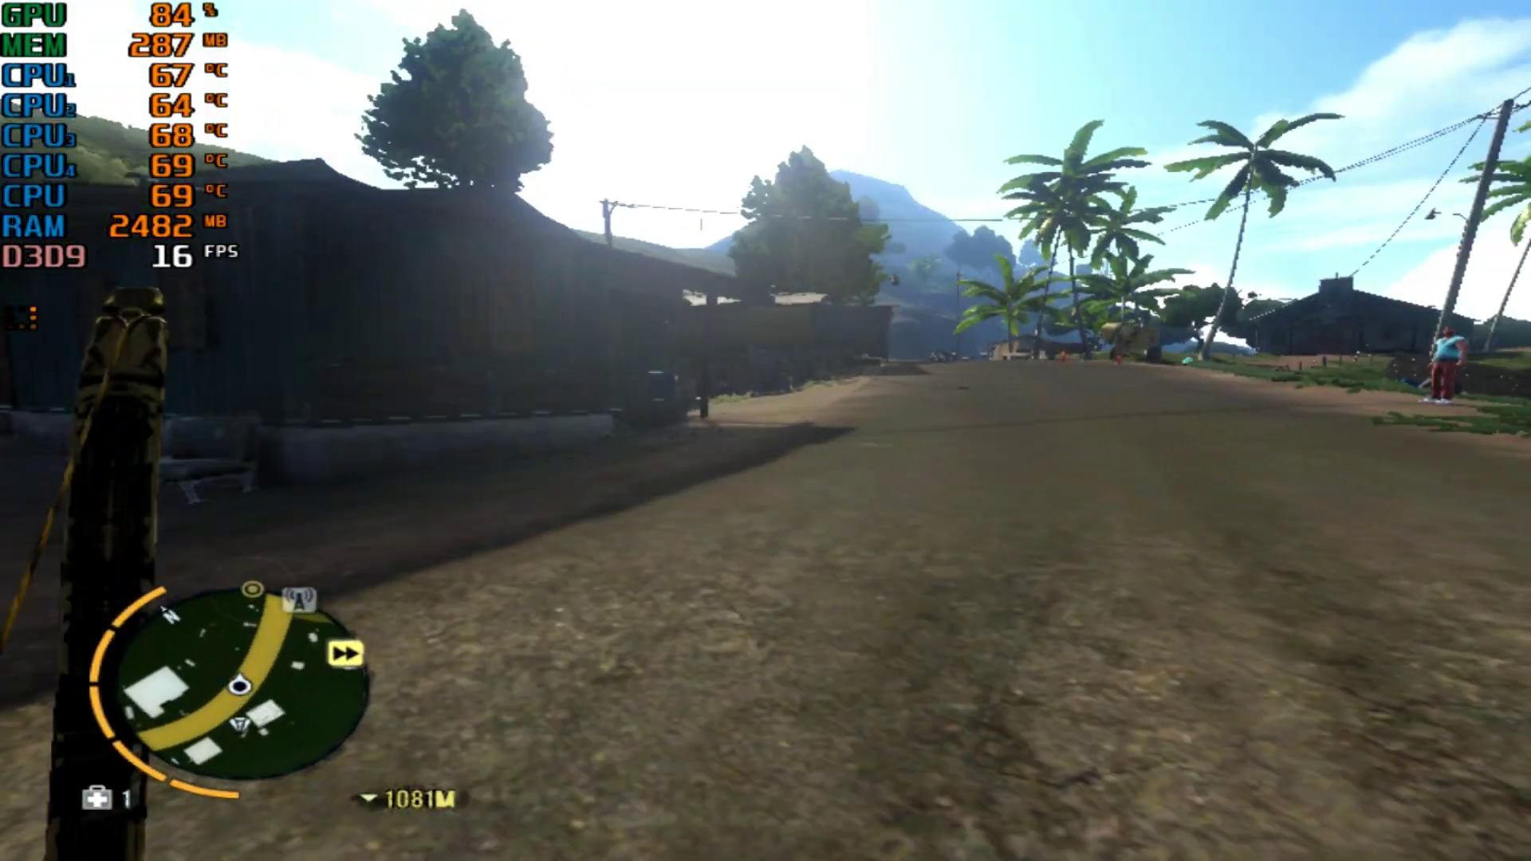
key("w")
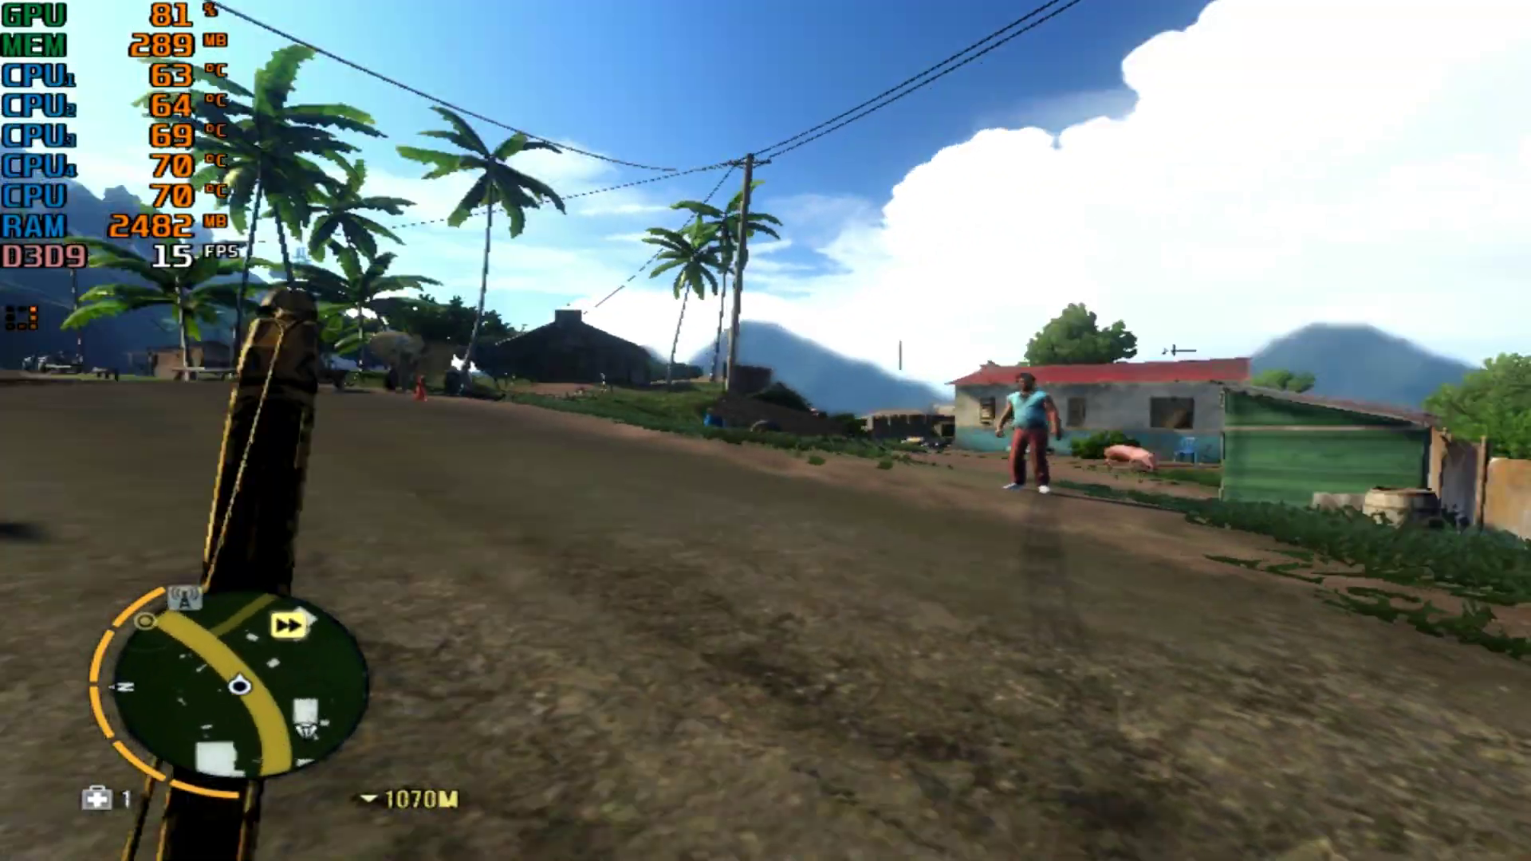
key("w")
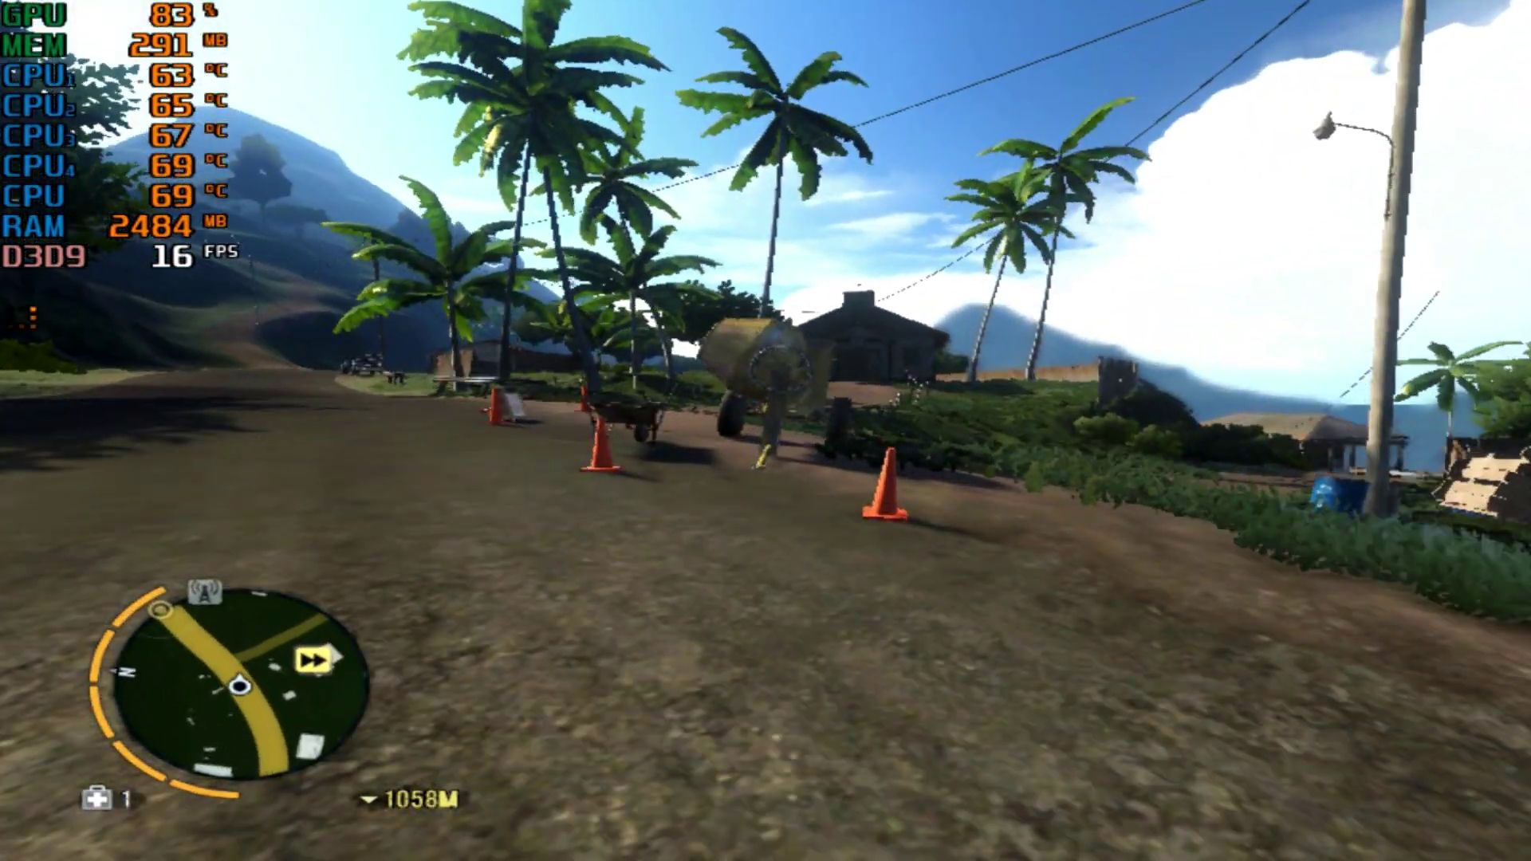
key("w")
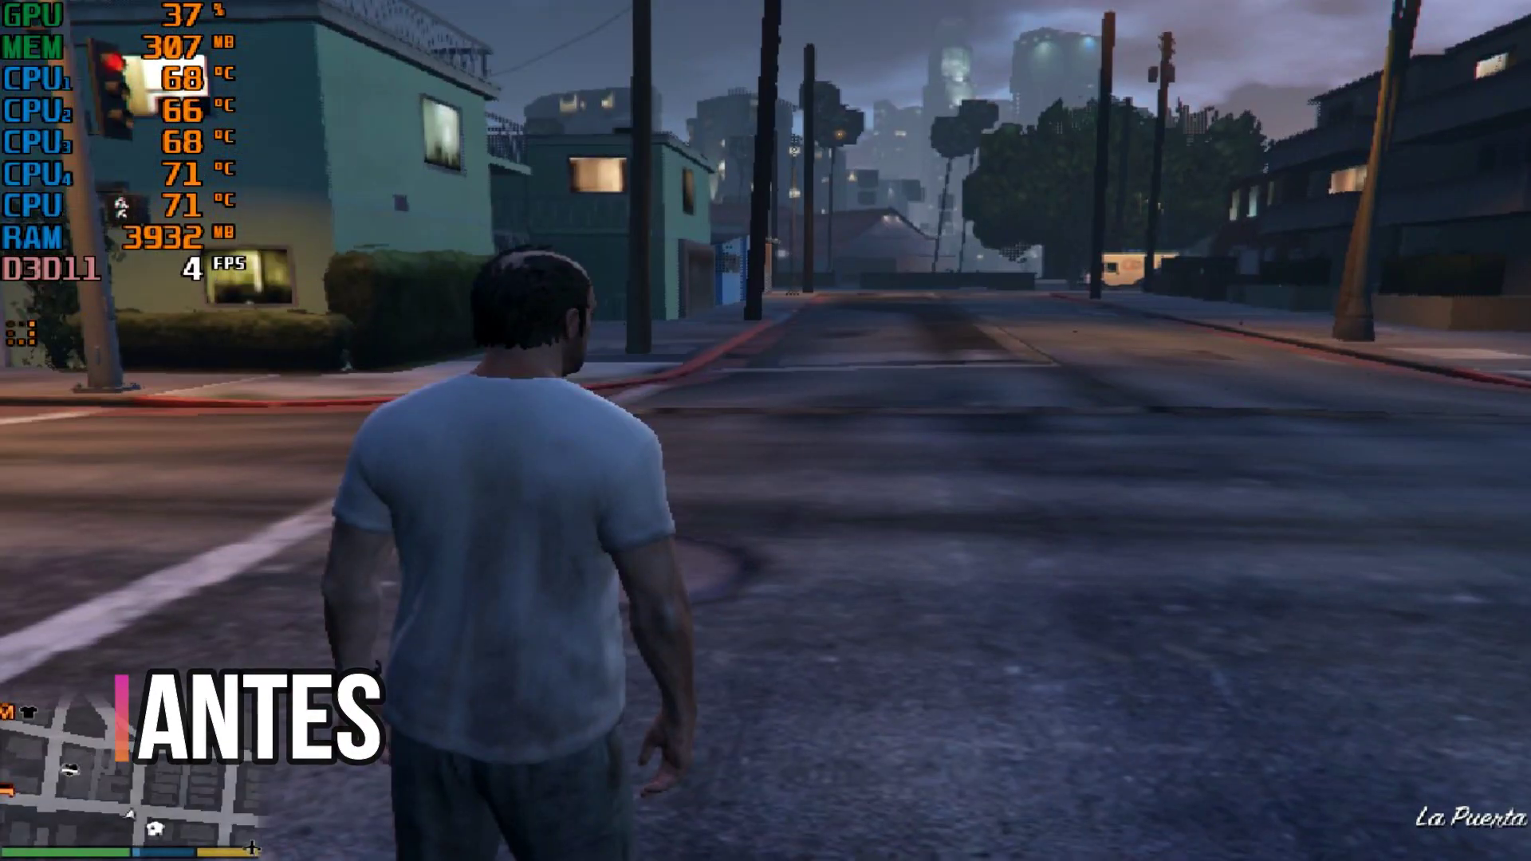
key("w")
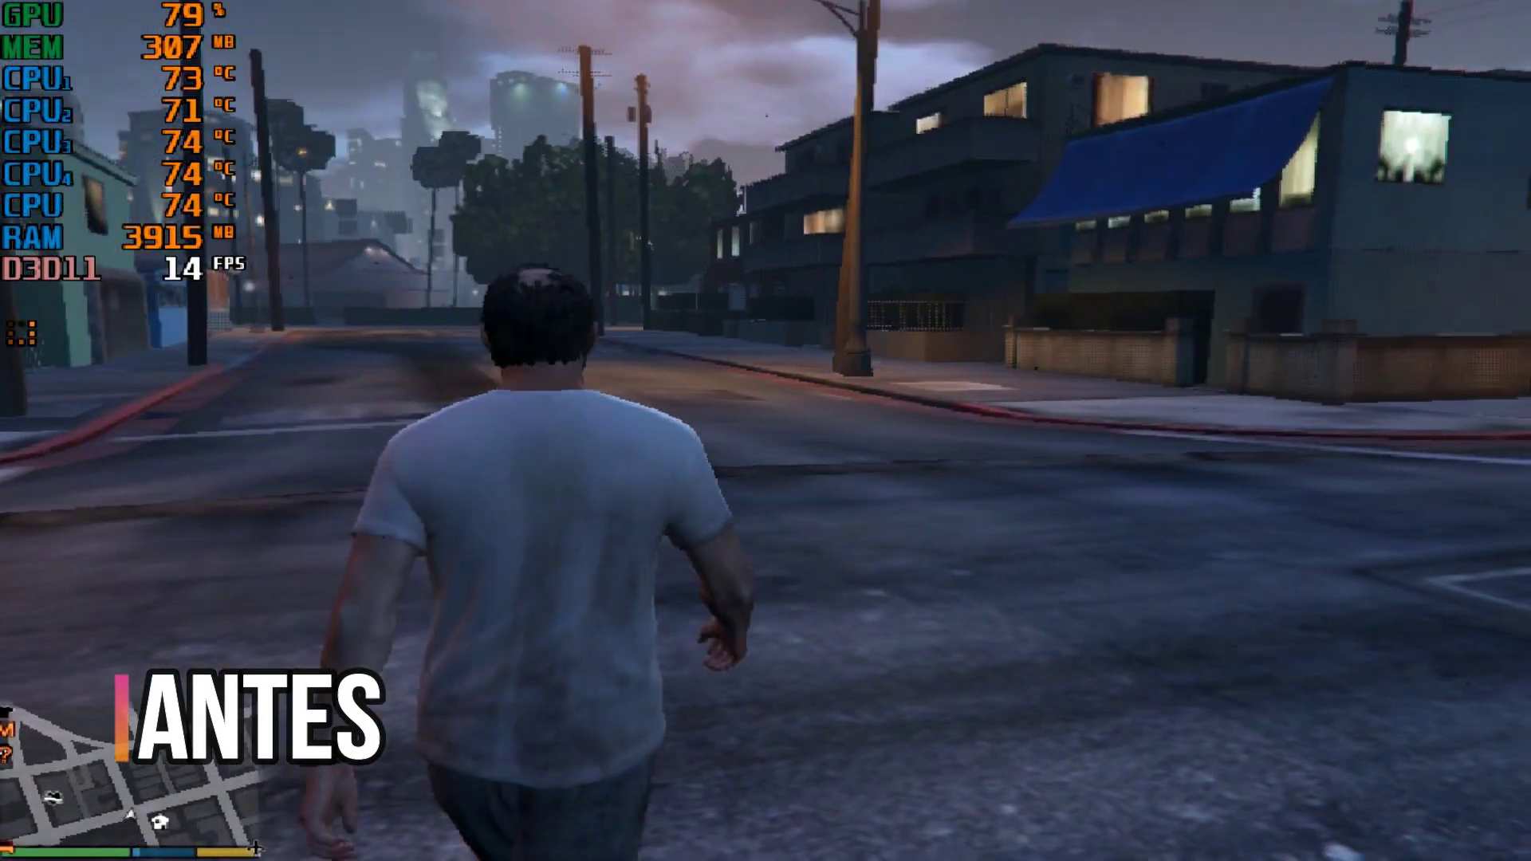
key("w")
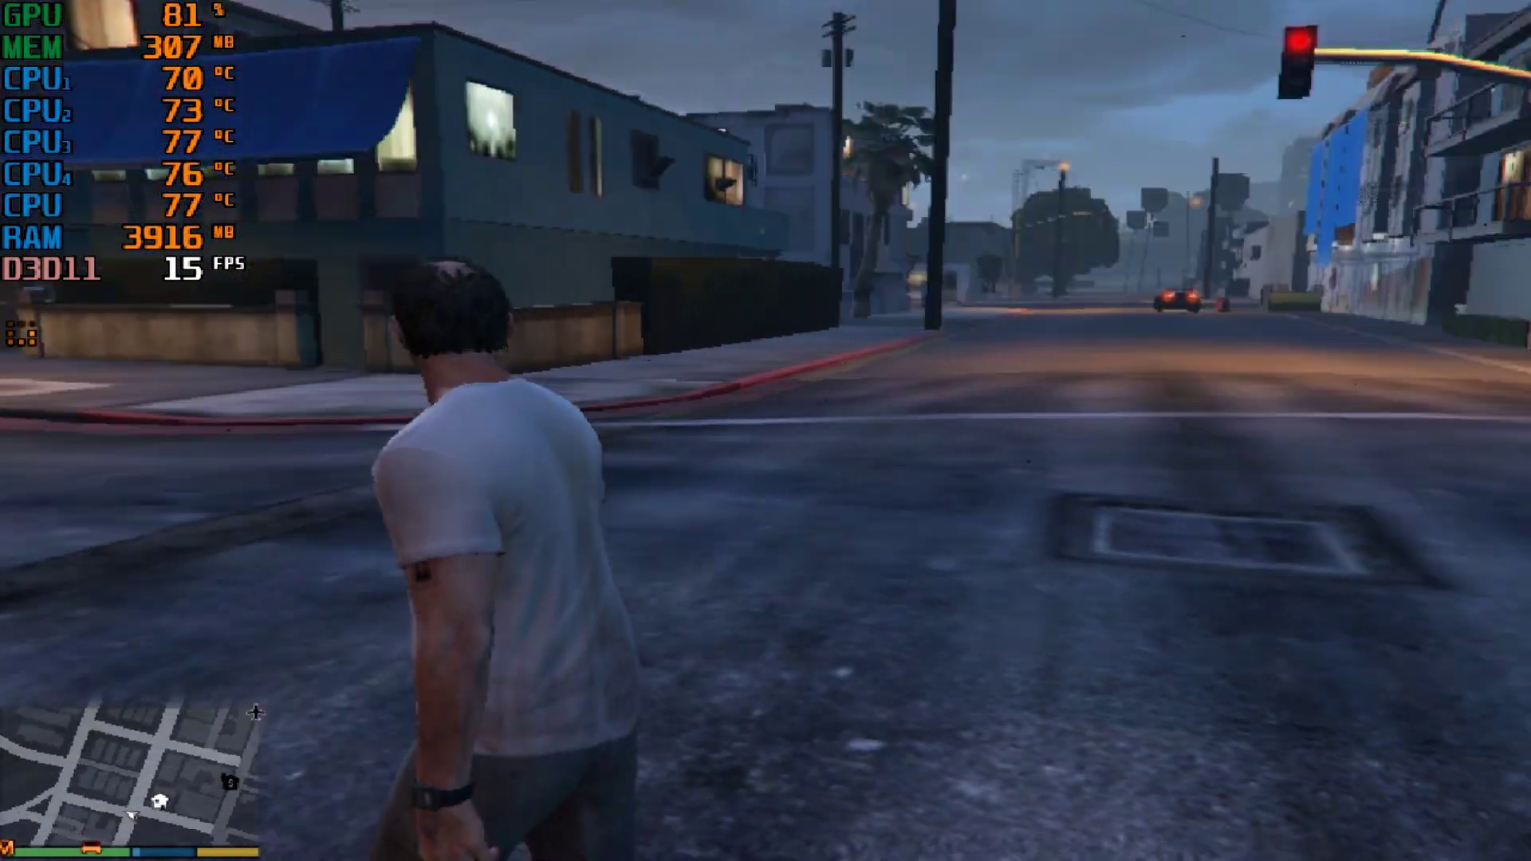
key("w")
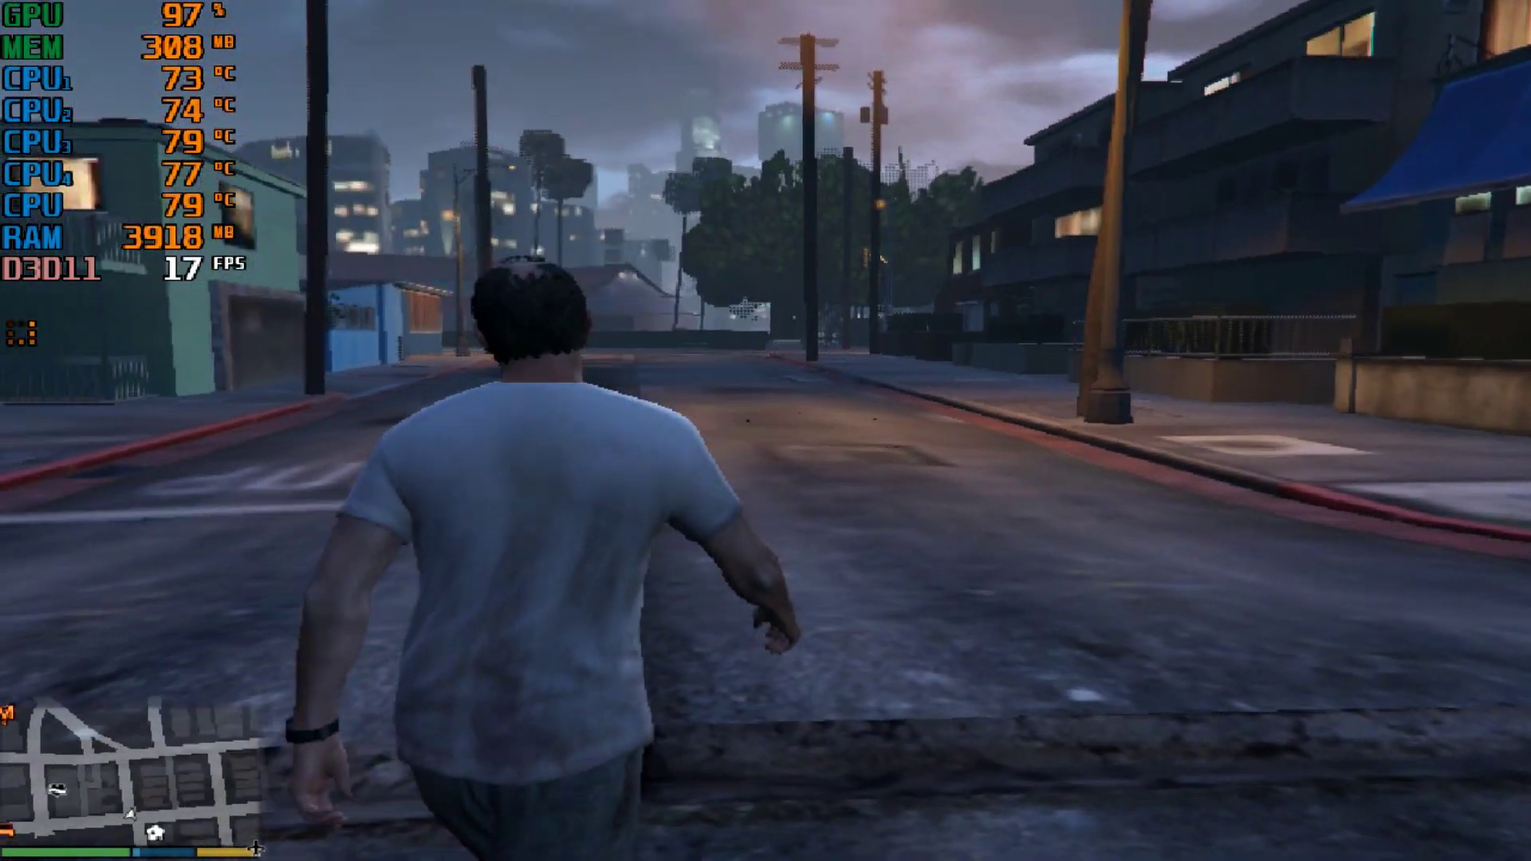
key("w")
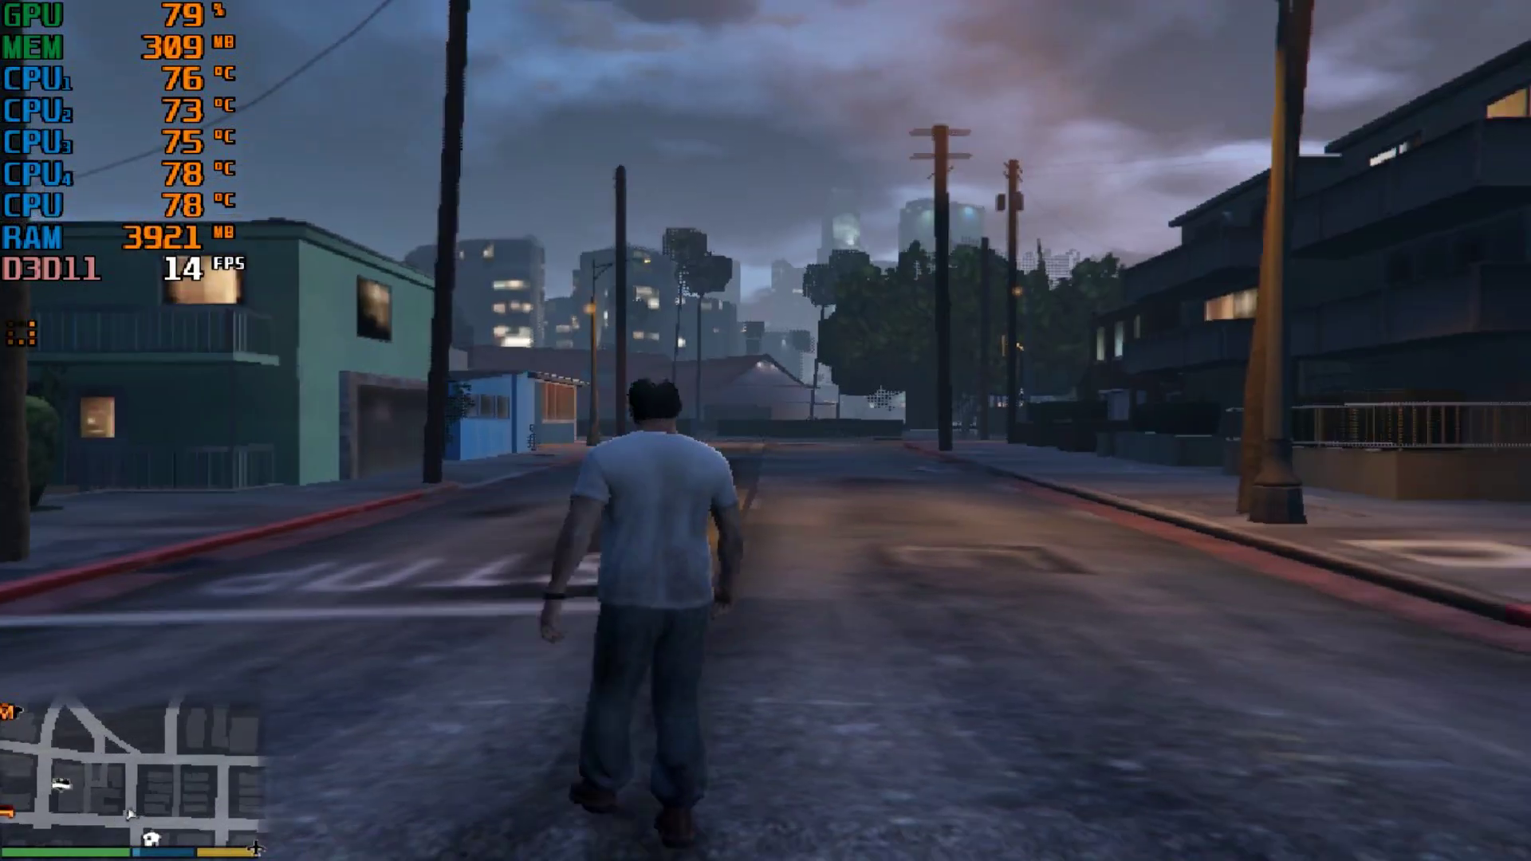
key("w")
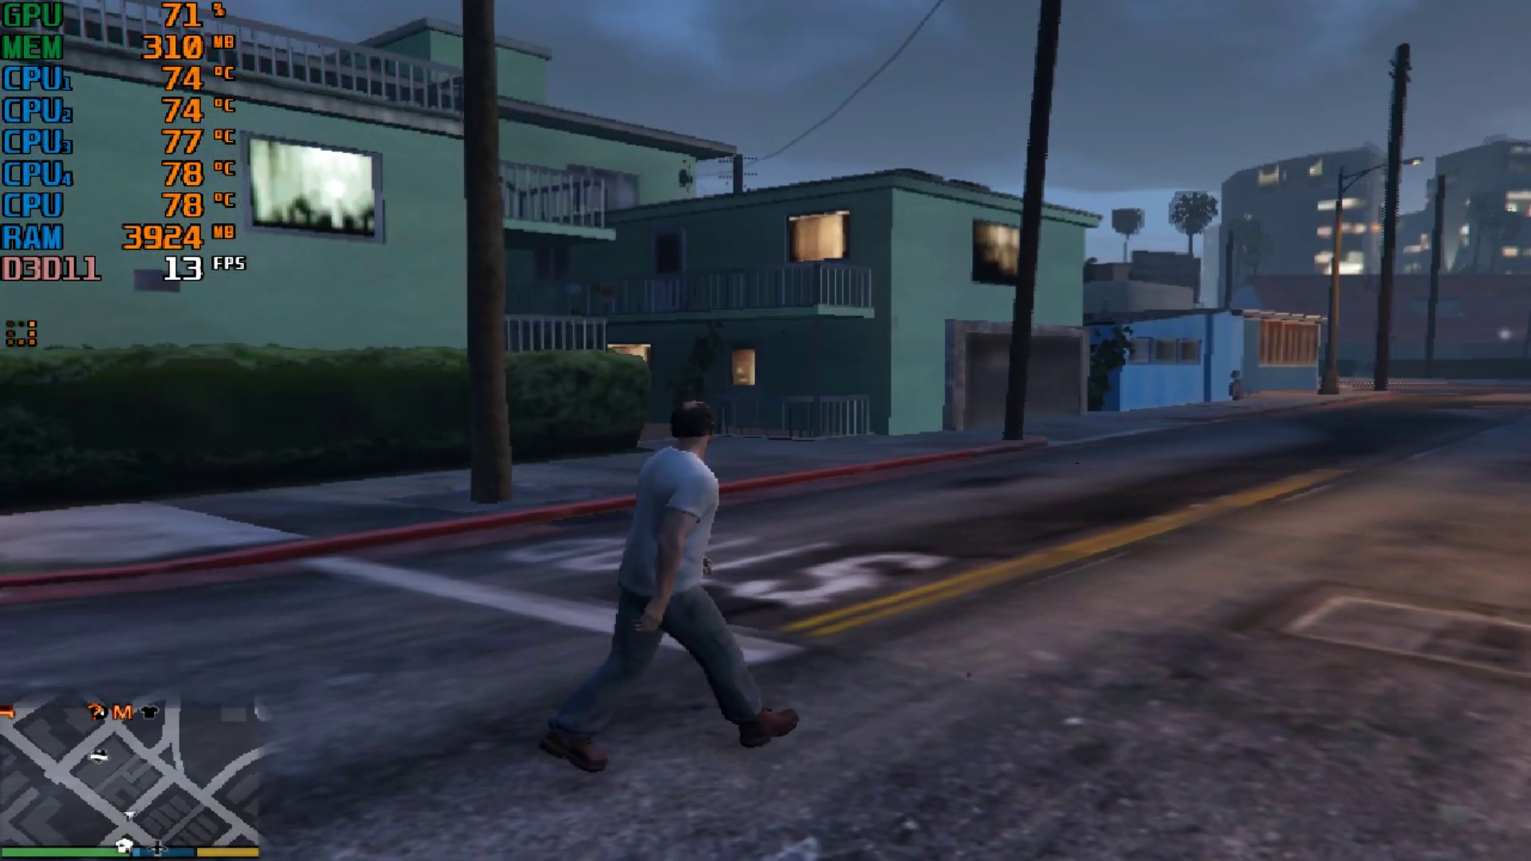
key("w")
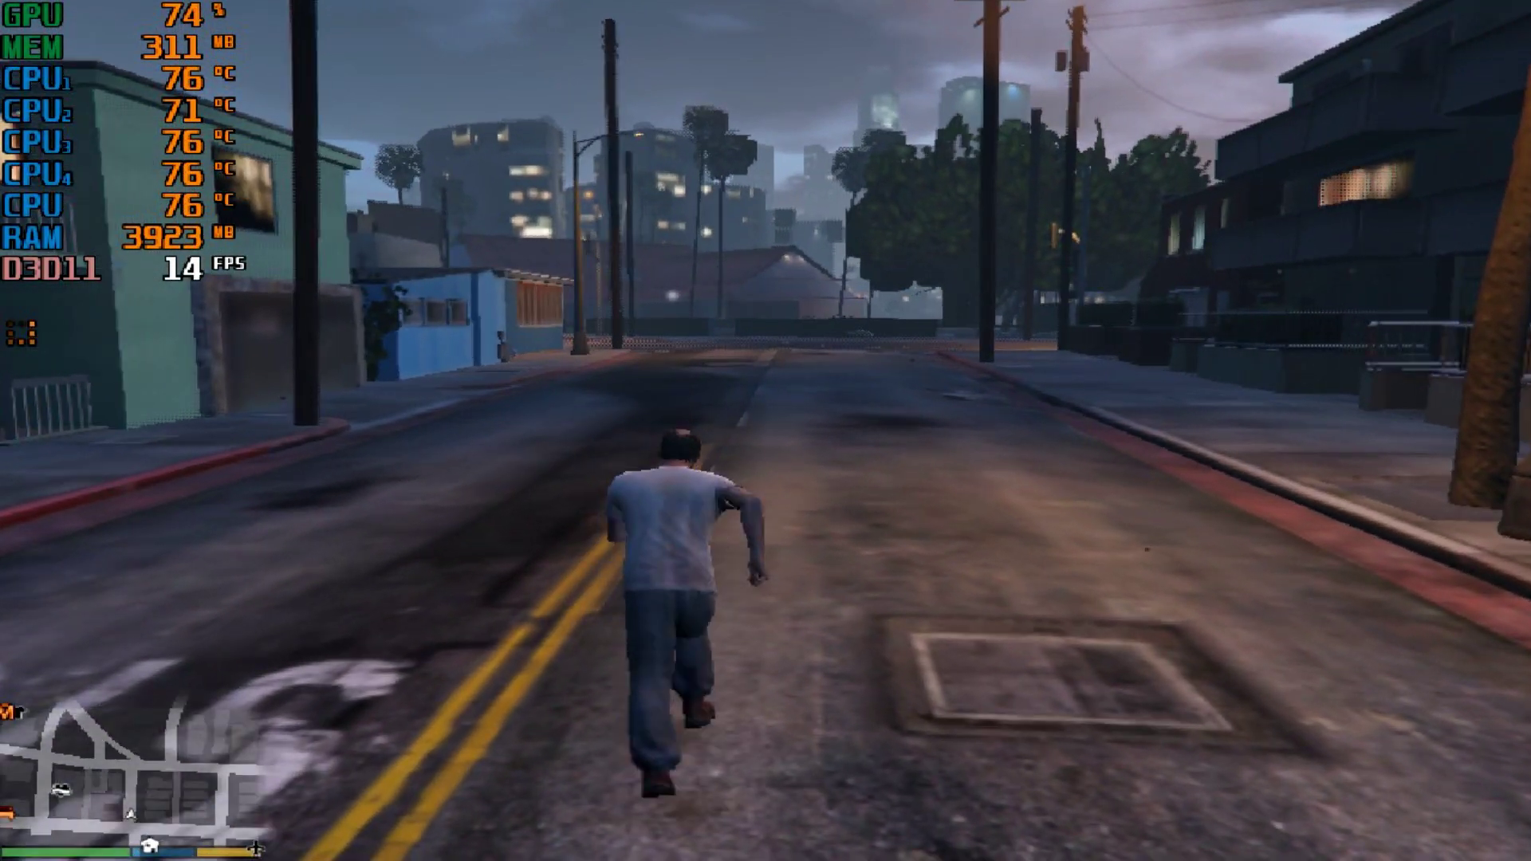
key("w")
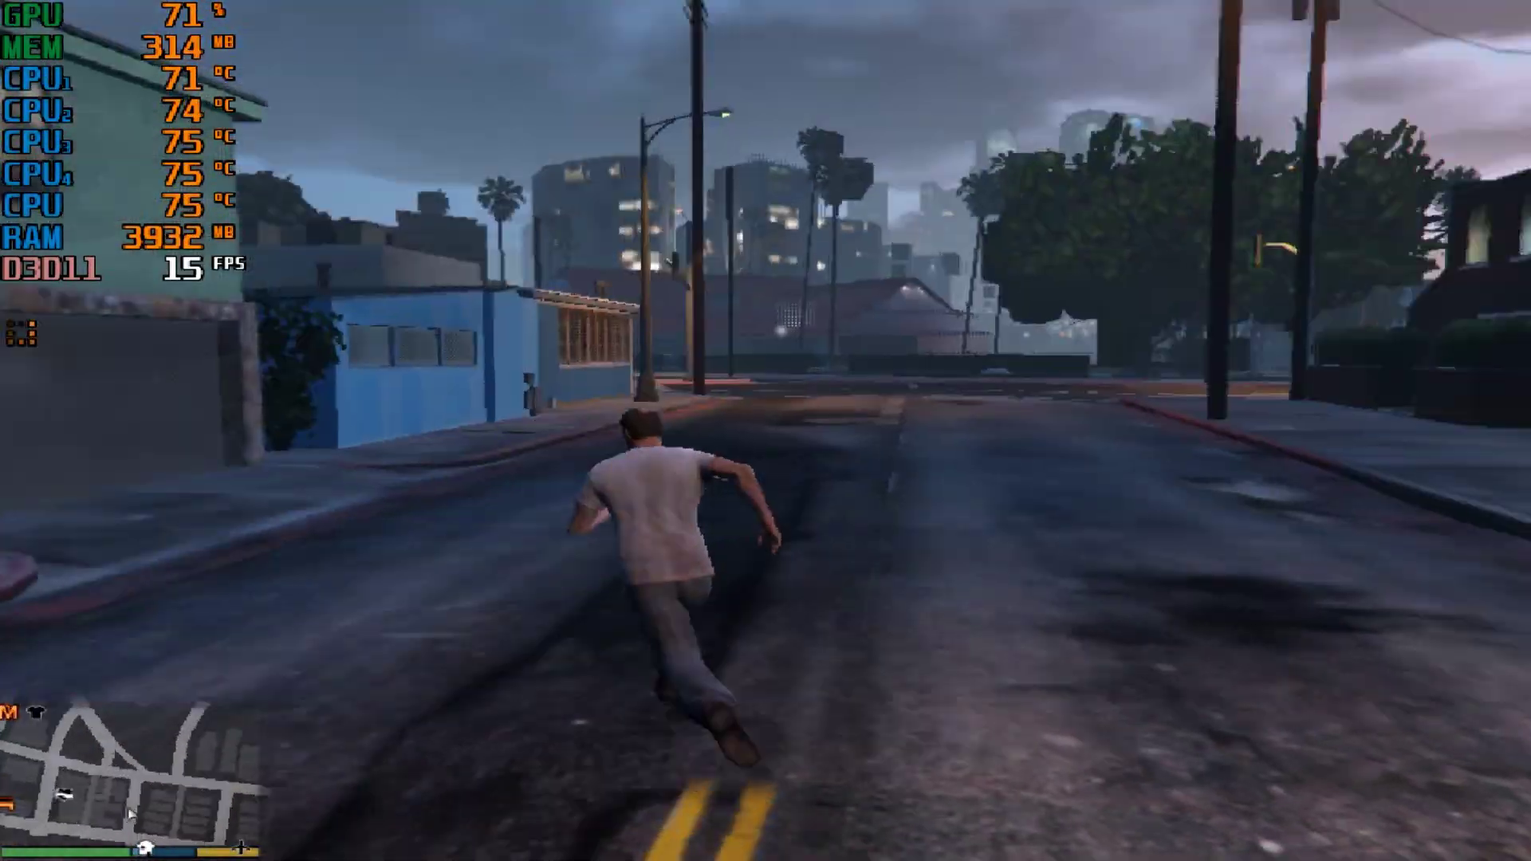
key("w")
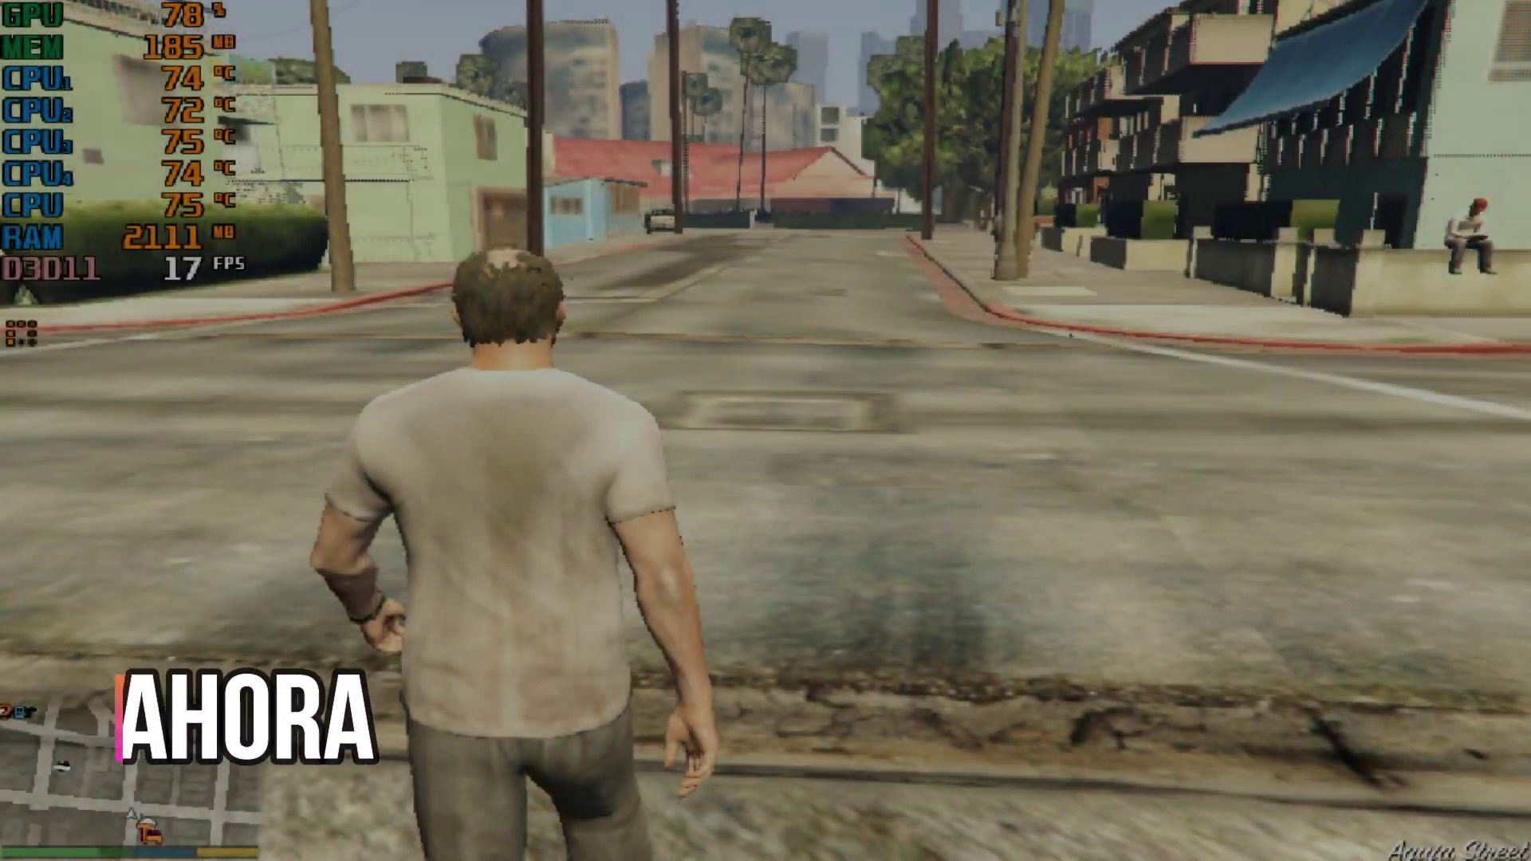
key("w")
key("w")
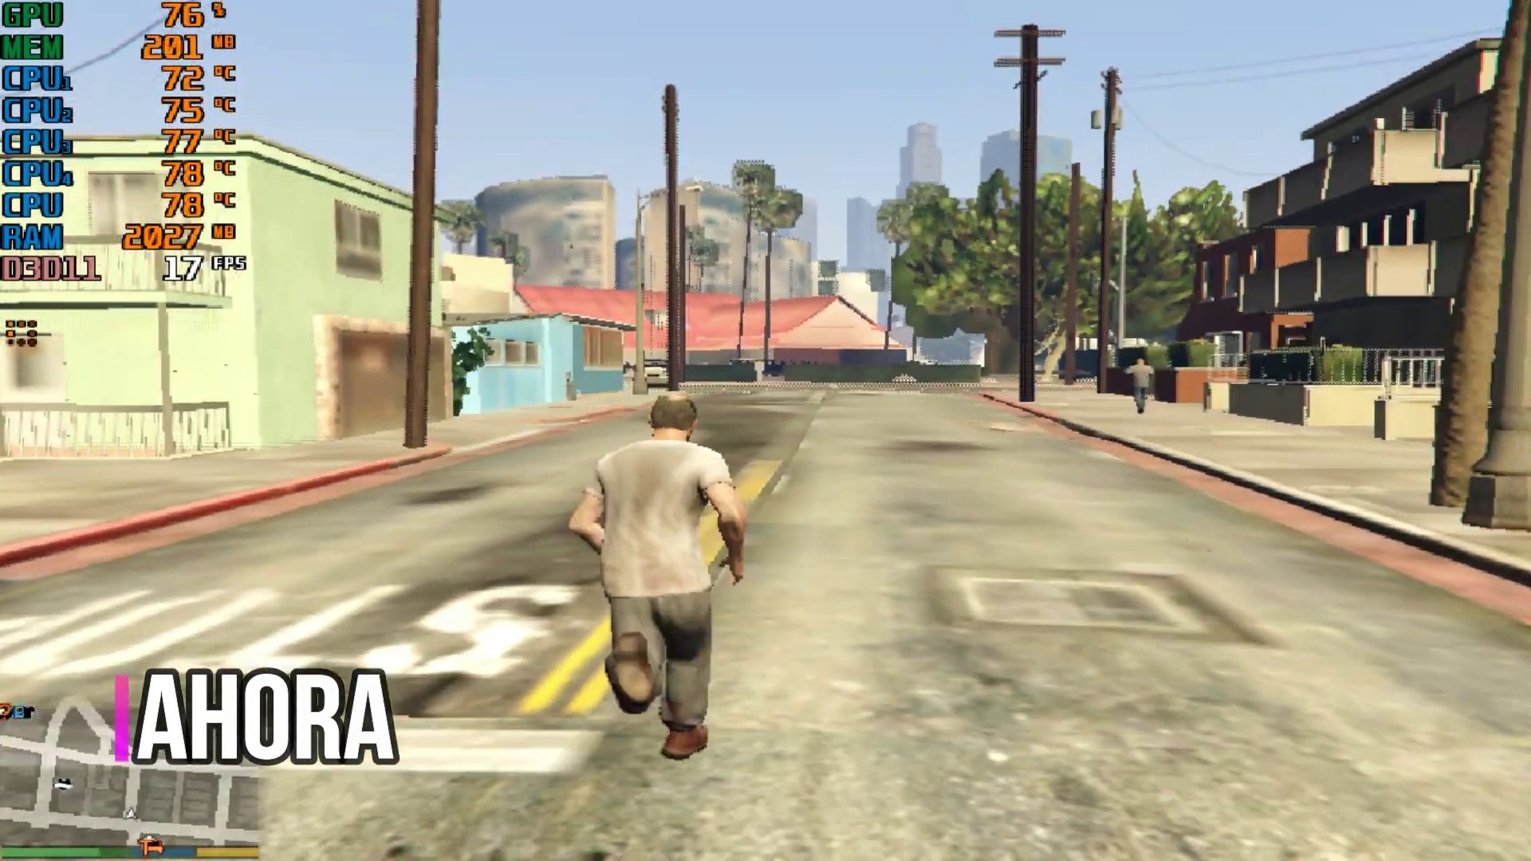
key("w")
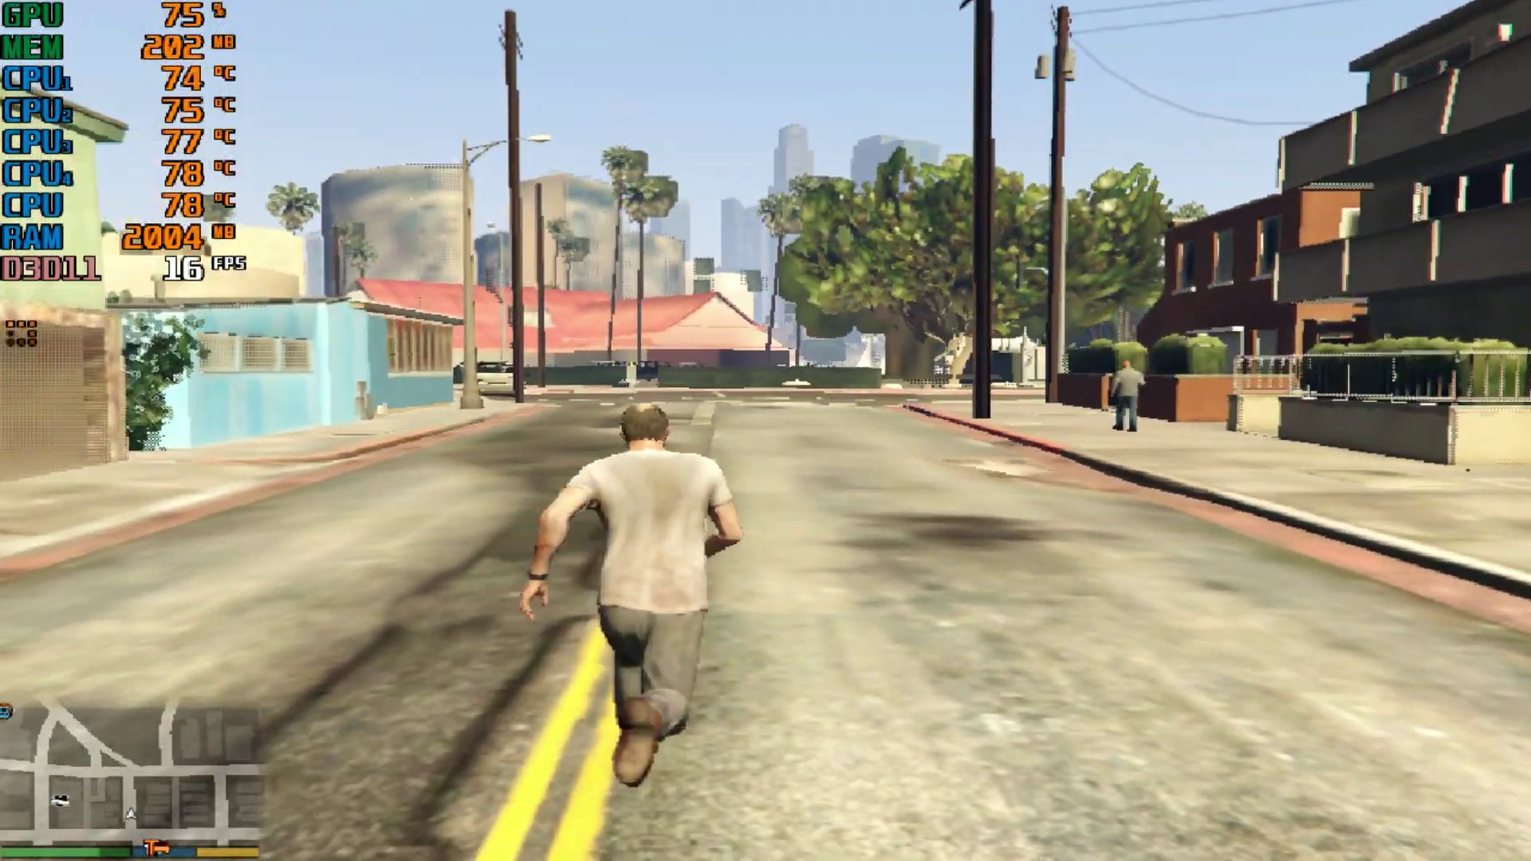
key("w")
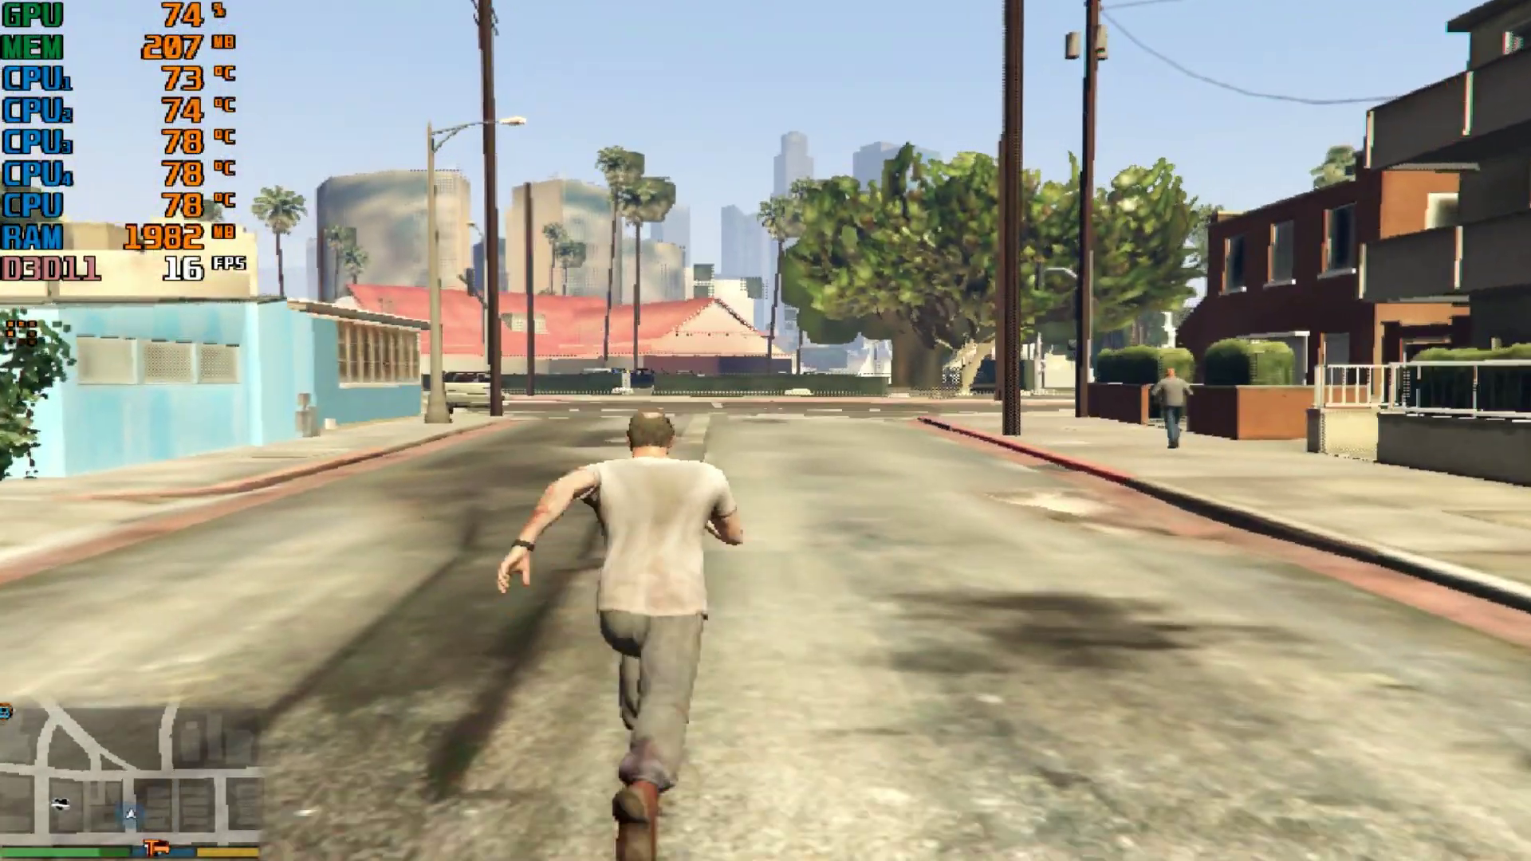
key("w")
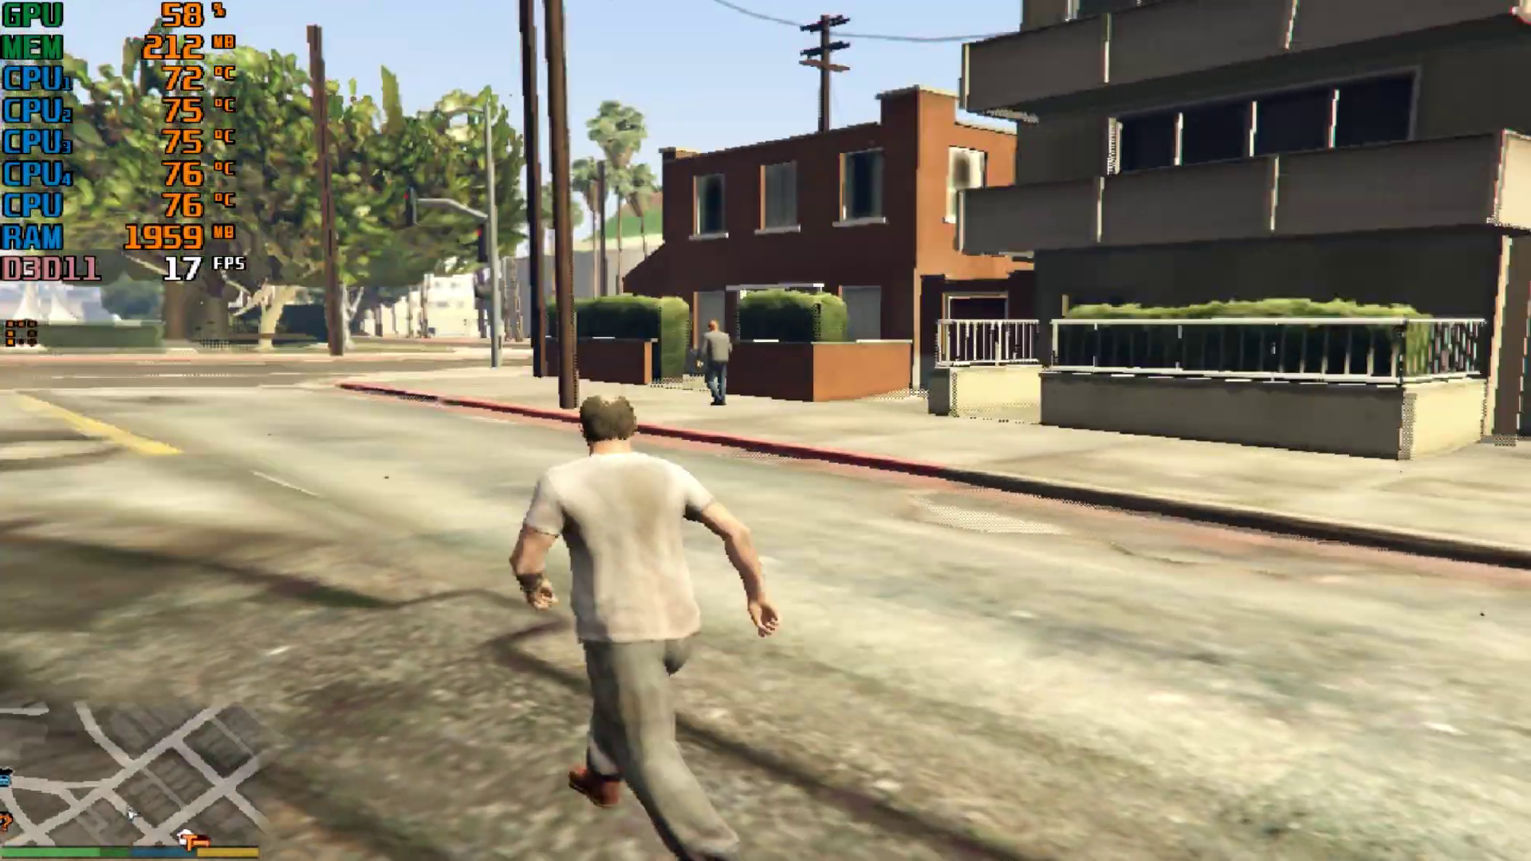